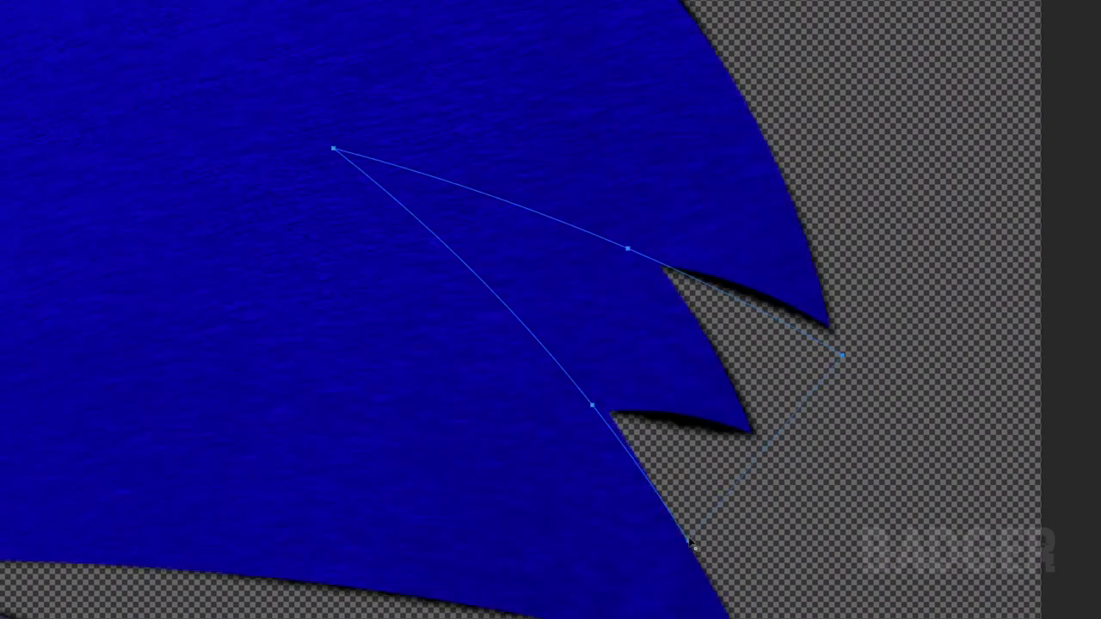
- Add an anchor to the spike outline, make it a selection, and undo a trial shading stroke
left_click(600, 402)
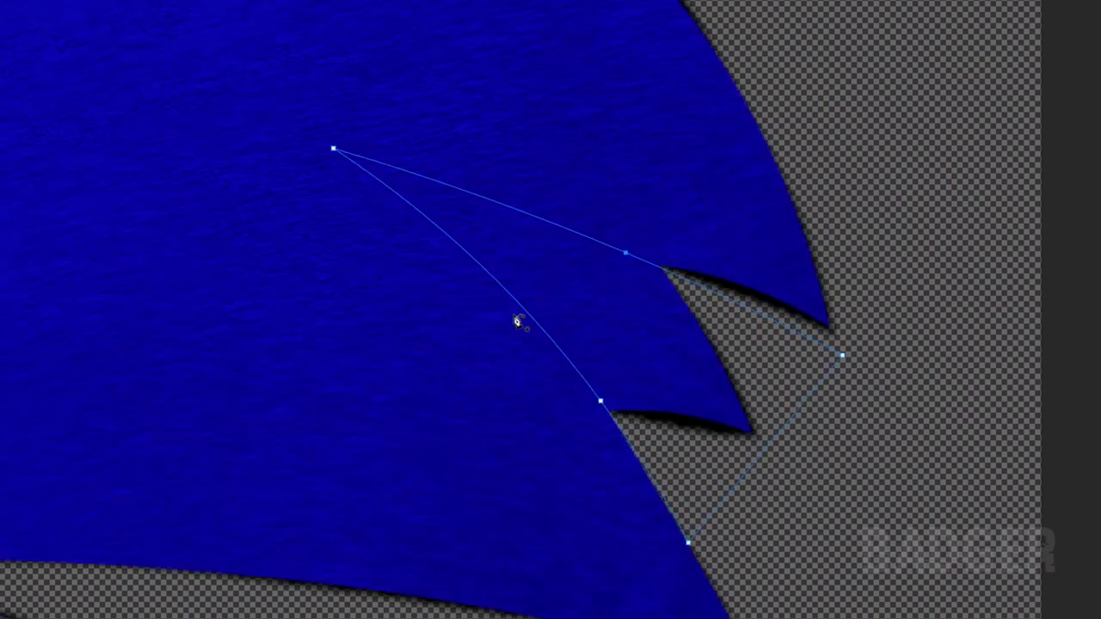
key("ctrl+Return")
key("b")
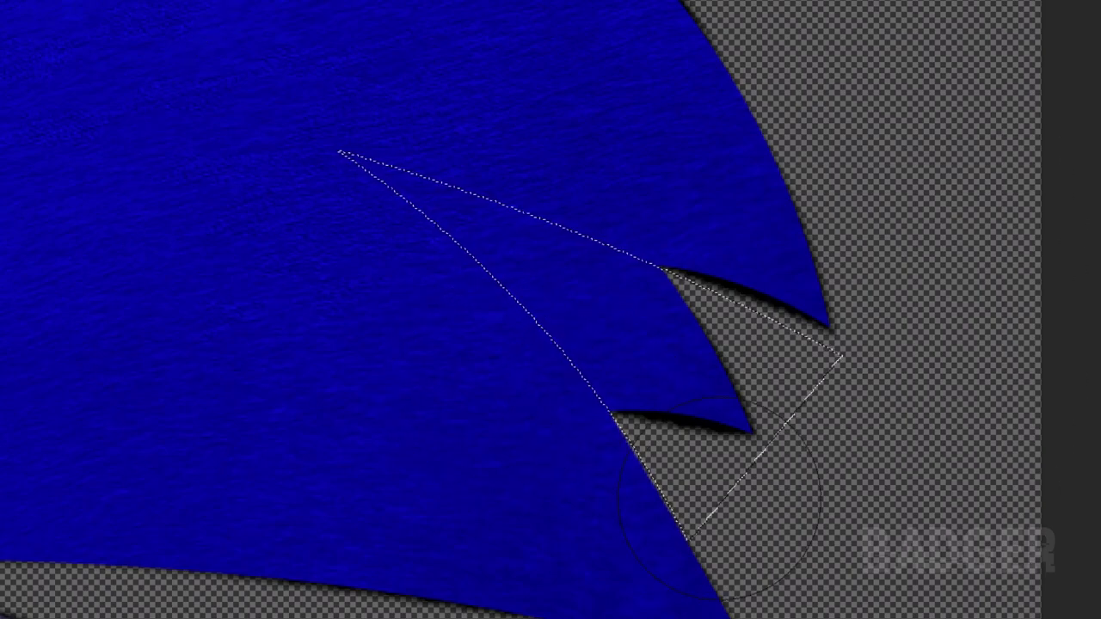
left_click_drag(719, 499, 533, 301)
key("ctrl+alt+z")
key("ctrl+alt+z")
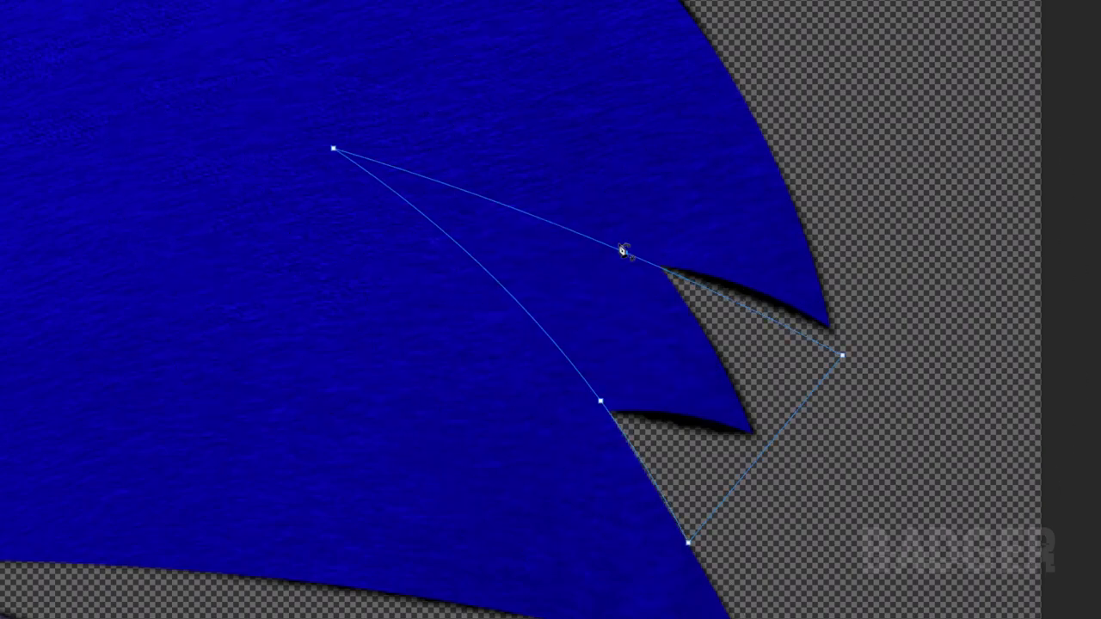
- Reshape the upper spike curve and brush black shading inside the spike and along the lower head
left_click_drag(336, 149, 345, 218)
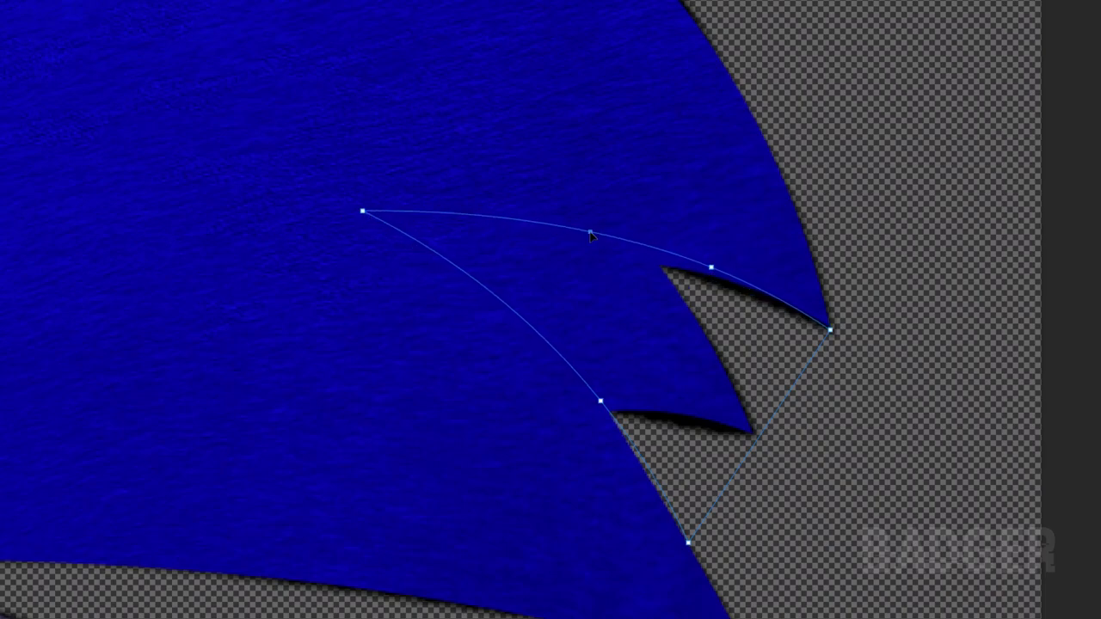
key("ctrl+Return")
key("b")
left_click_drag(688, 482, 324, 283)
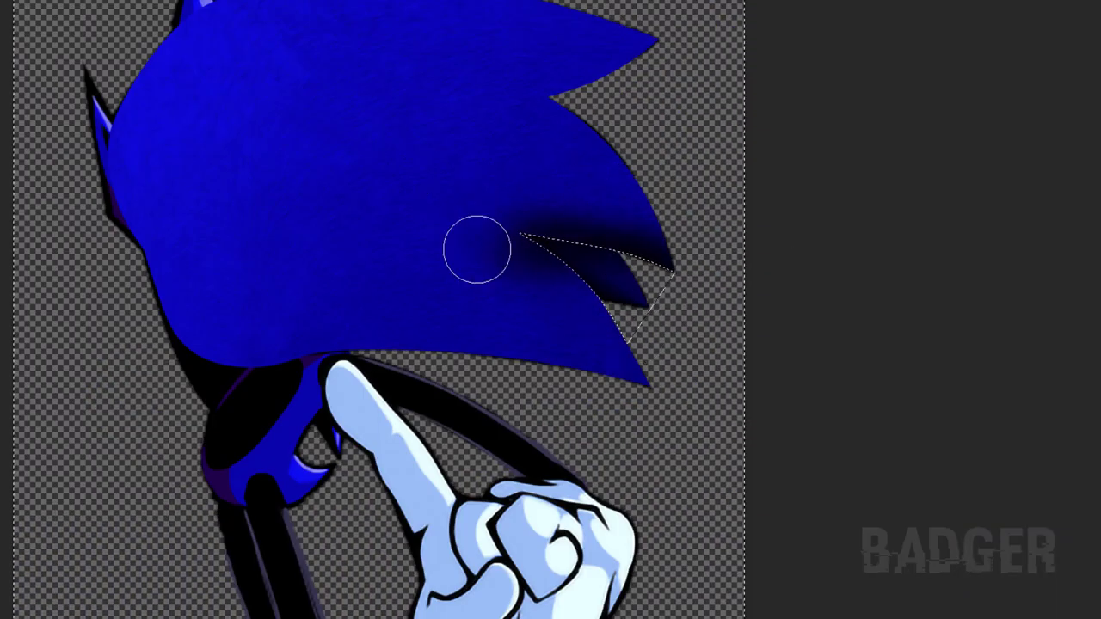
left_click_drag(477, 249, 620, 370)
left_click_drag(464, 370, 241, 361)
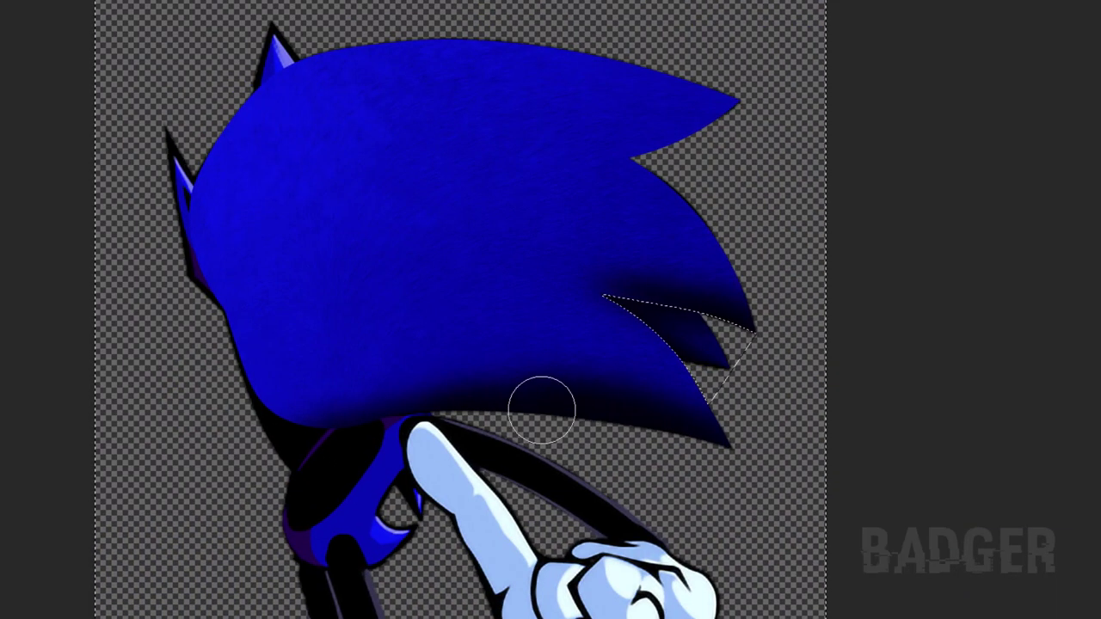
- Darken the selection's tip, left edge and spike notch with a smaller brush, then deselect
scroll(658, 298, "up", 3)
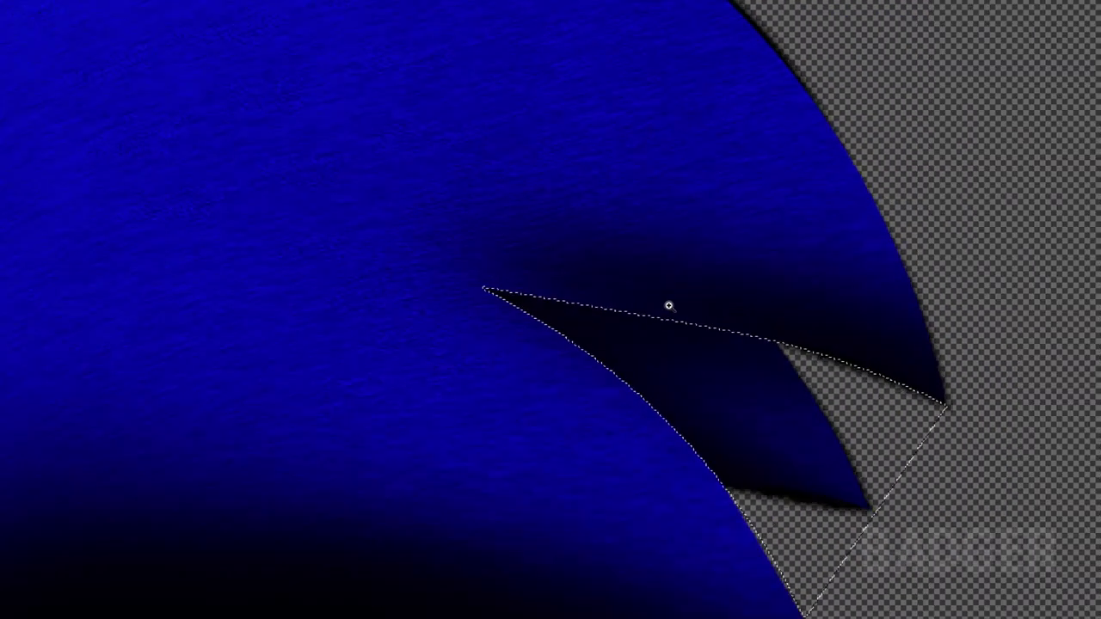
key("bracketleft")
key("bracketleft")
key("bracketleft")
key("bracketleft")
key("bracketleft")
mouse_move(647, 361)
left_mouse_down()
mouse_move(504, 315)
mouse_move(405, 259)
left_mouse_up()
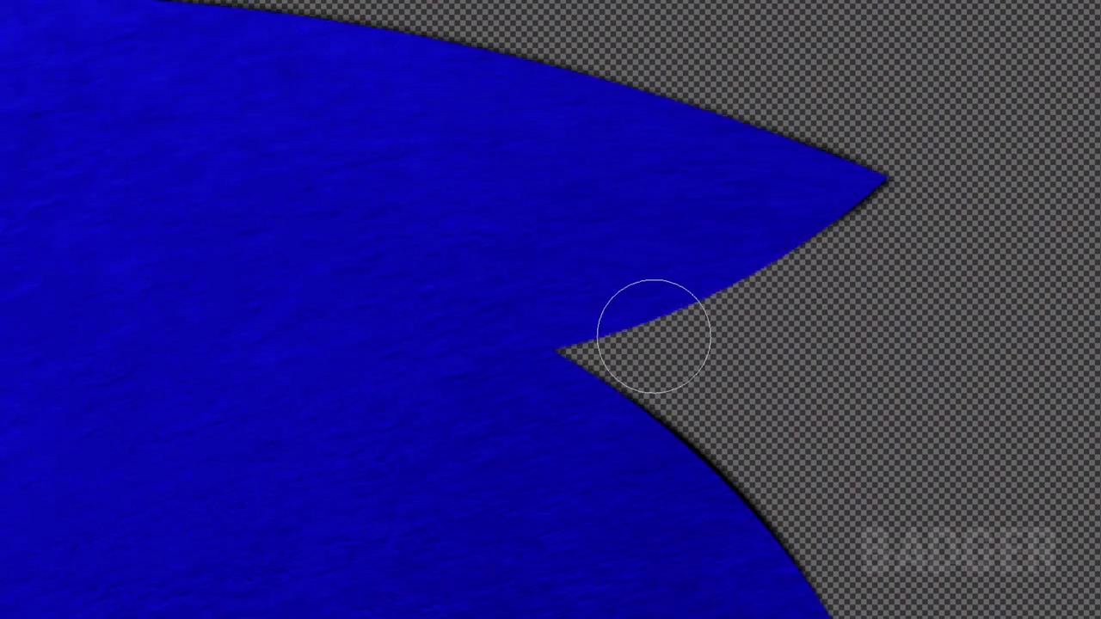
left_click_drag(654, 335, 821, 287)
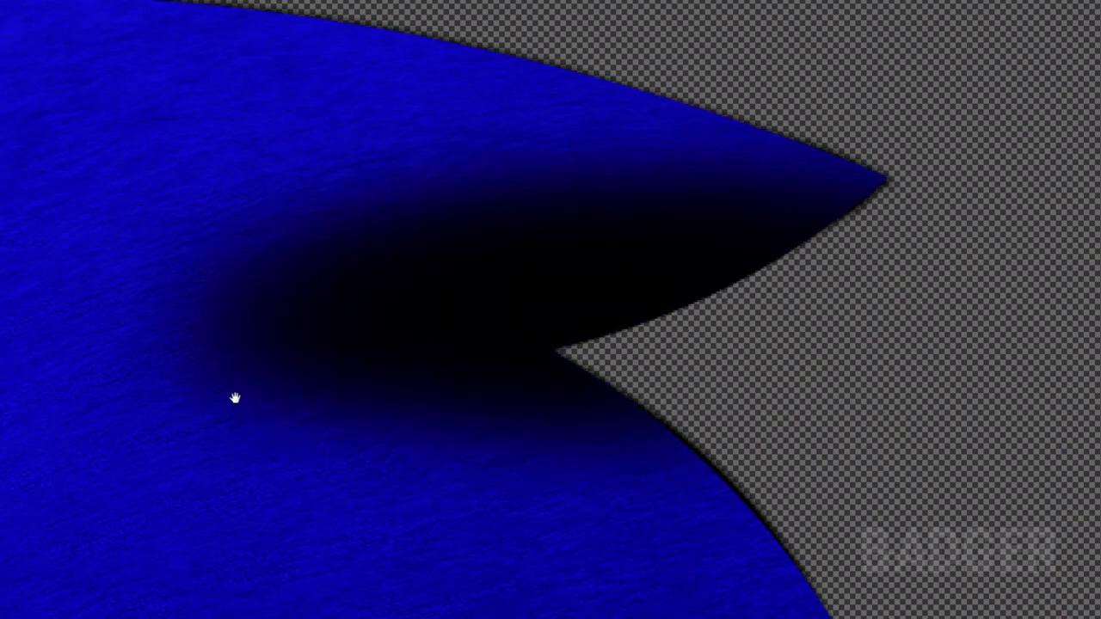
scroll(569, 357, "up", 2)
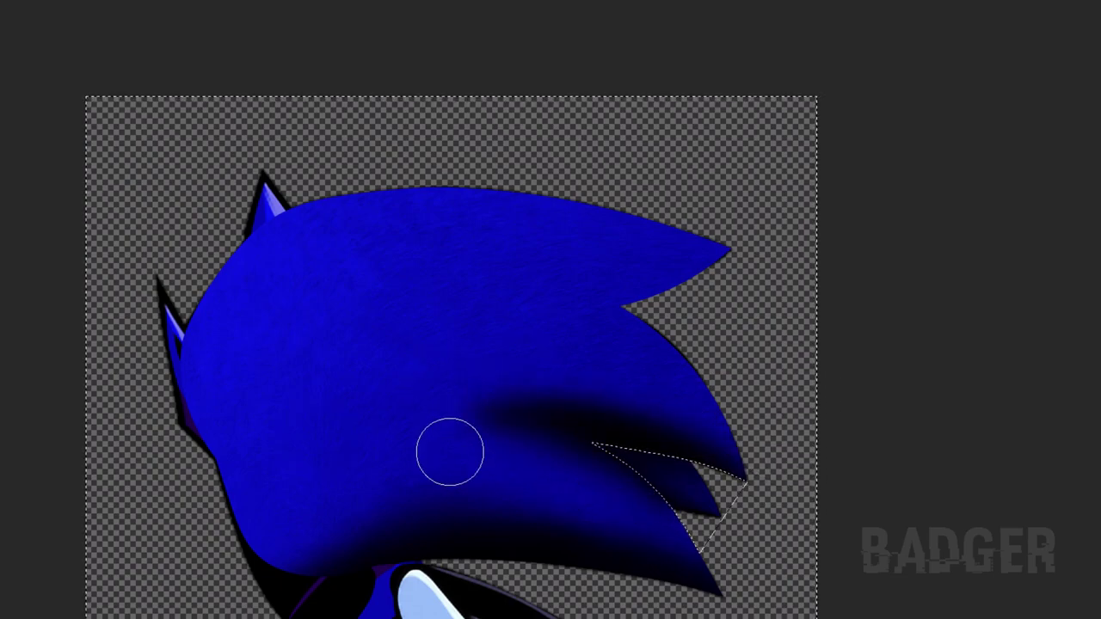
key("ctrl+d")
- Paint a soft black shadow across the upper spike and down the back of the head
left_click_drag(727, 254, 654, 342)
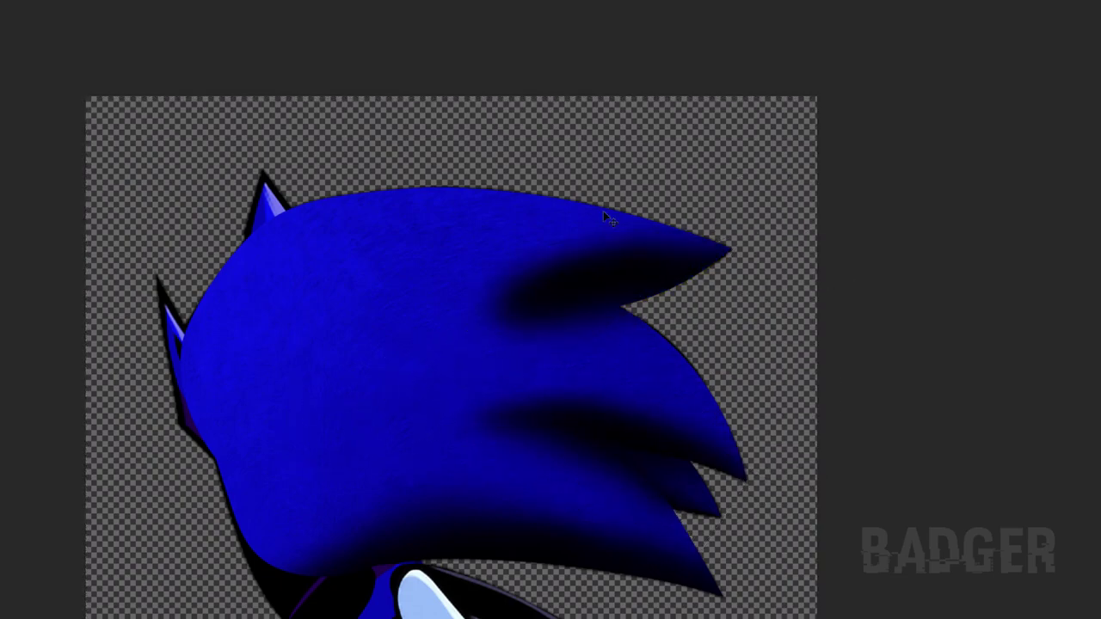
left_click_drag(356, 468, 562, 377)
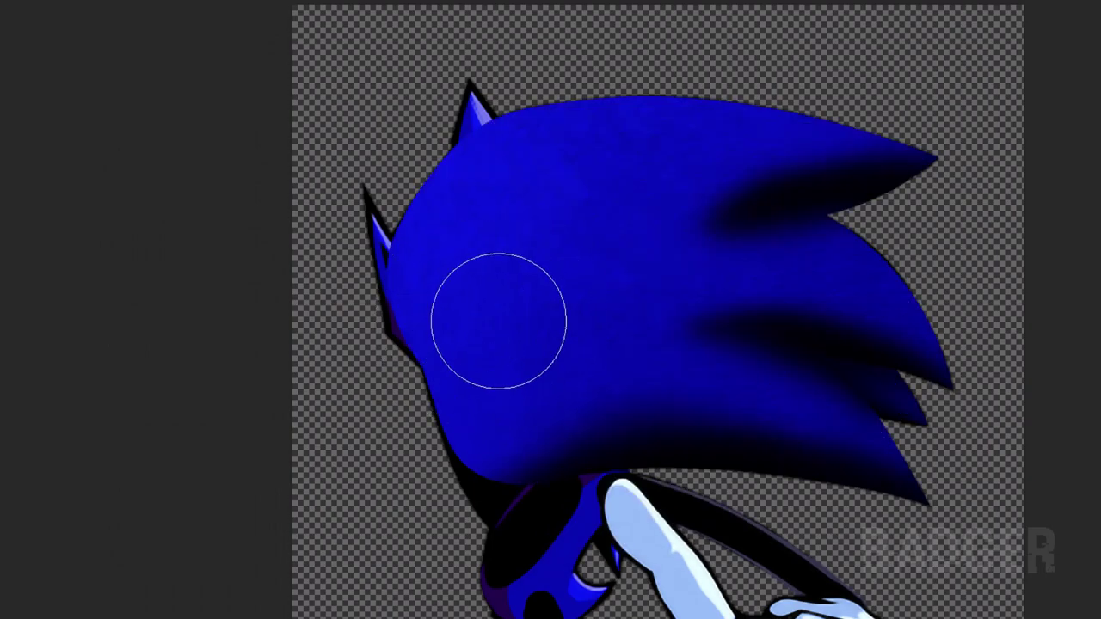
left_click_drag(499, 321, 497, 325)
left_click_drag(528, 291, 572, 360)
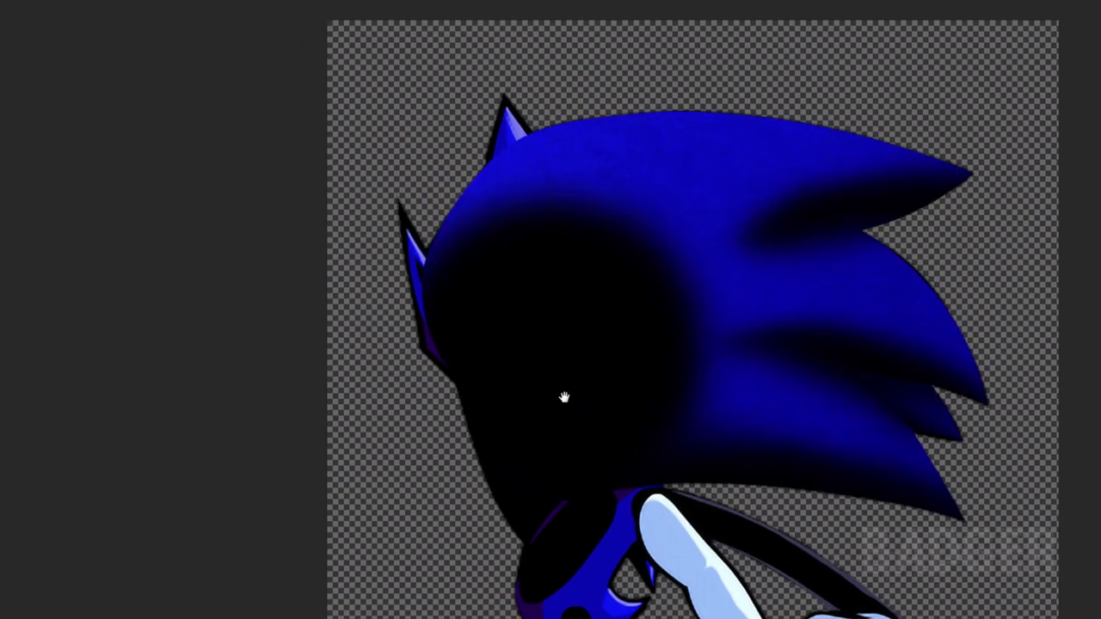
scroll(680, 426, "up", 5)
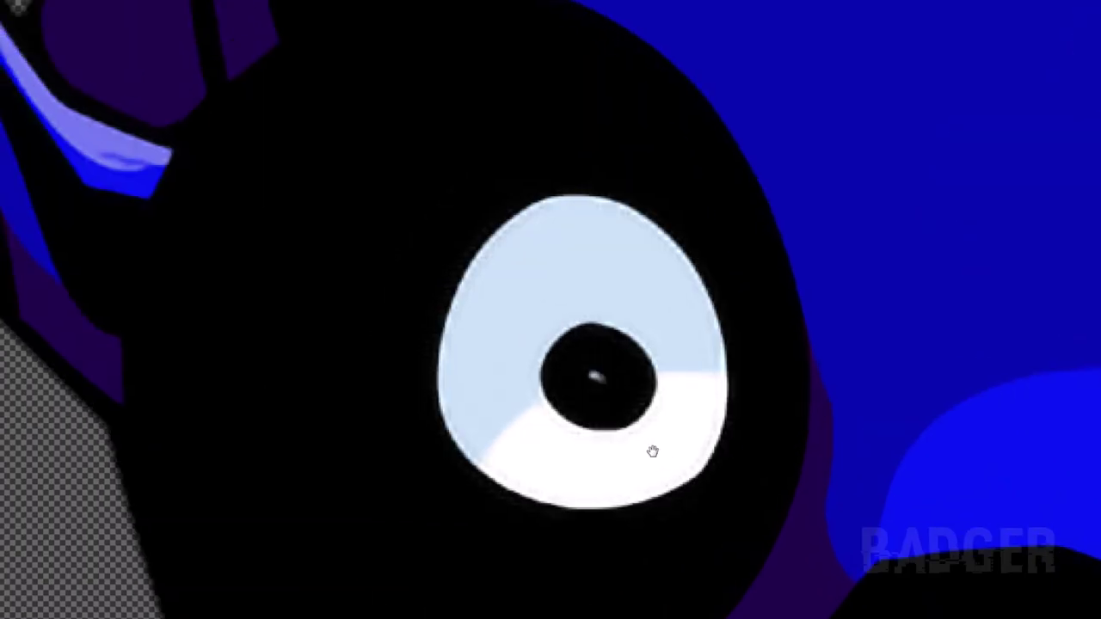
- Close the path around the eye and make it a selection to fill solid white
left_click(576, 513)
left_click(443, 370)
left_click(571, 196)
right_click(614, 300)
left_click(676, 359)
- Close the pupil path, shade the lower pupil soft grey, and paint over its white glint
right_click(592, 434)
left_click(654, 103)
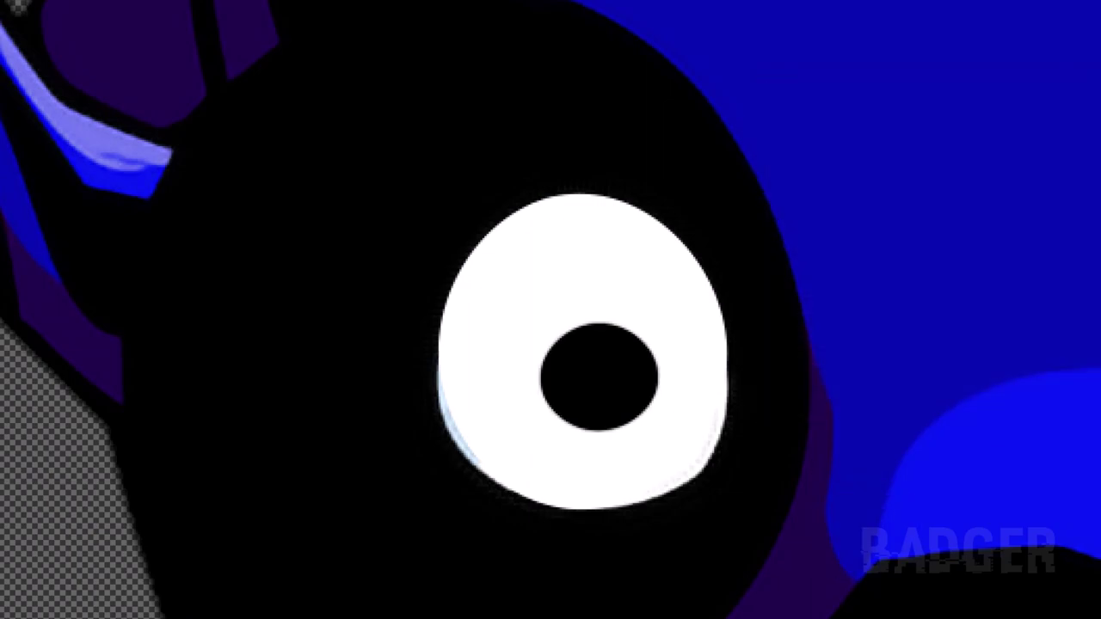
scroll(614, 422, "up", 2)
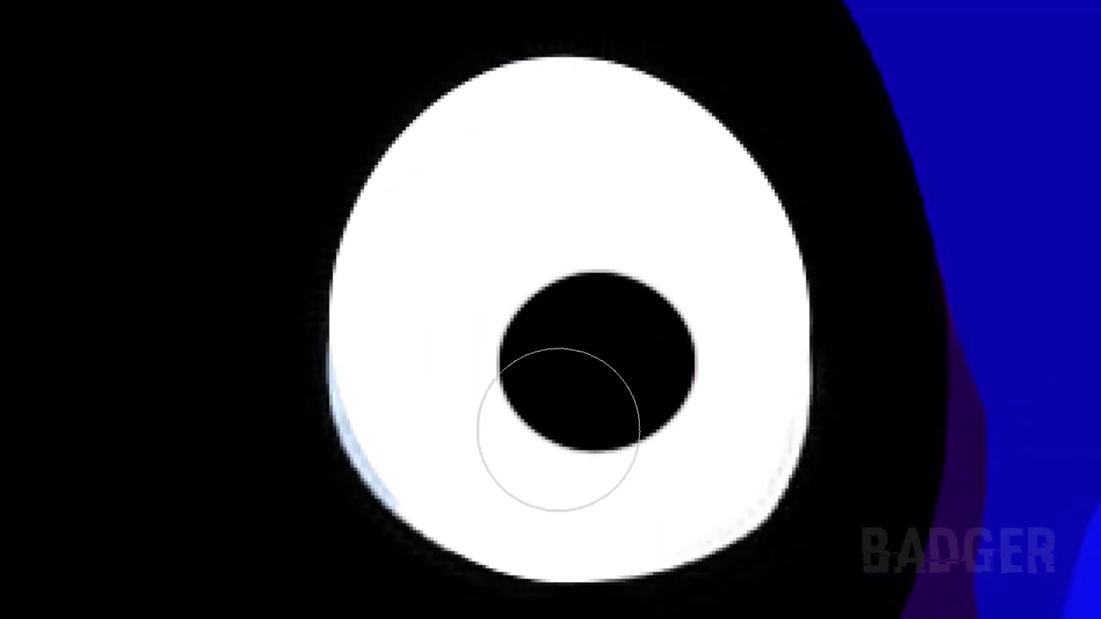
mouse_move(558, 422)
left_mouse_down()
mouse_move(707, 396)
mouse_move(634, 489)
left_mouse_up()
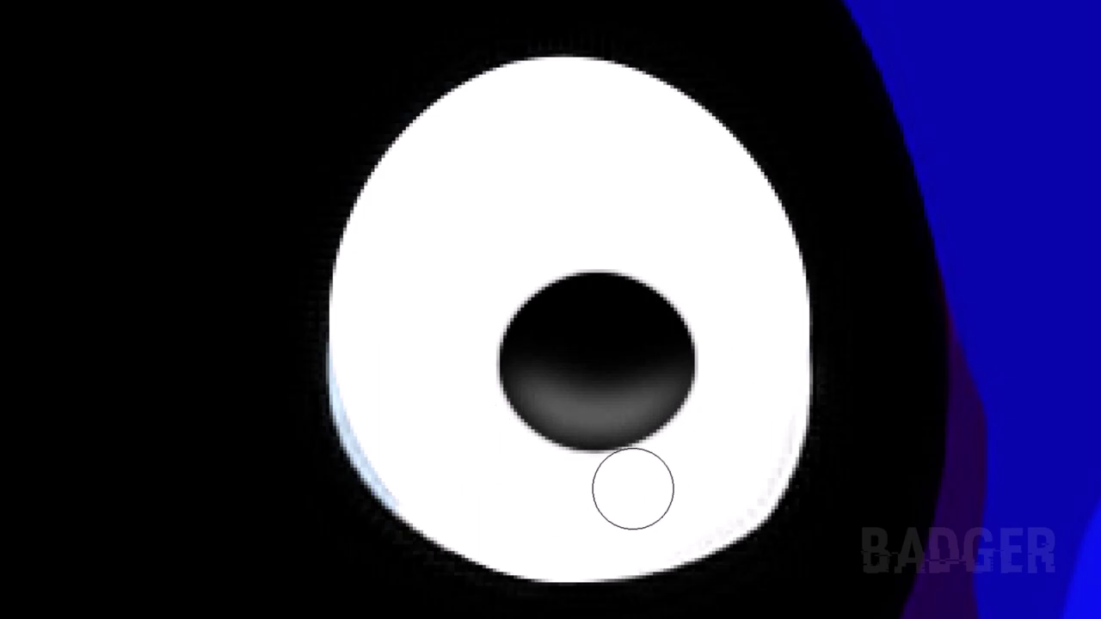
key("ctrl+0")
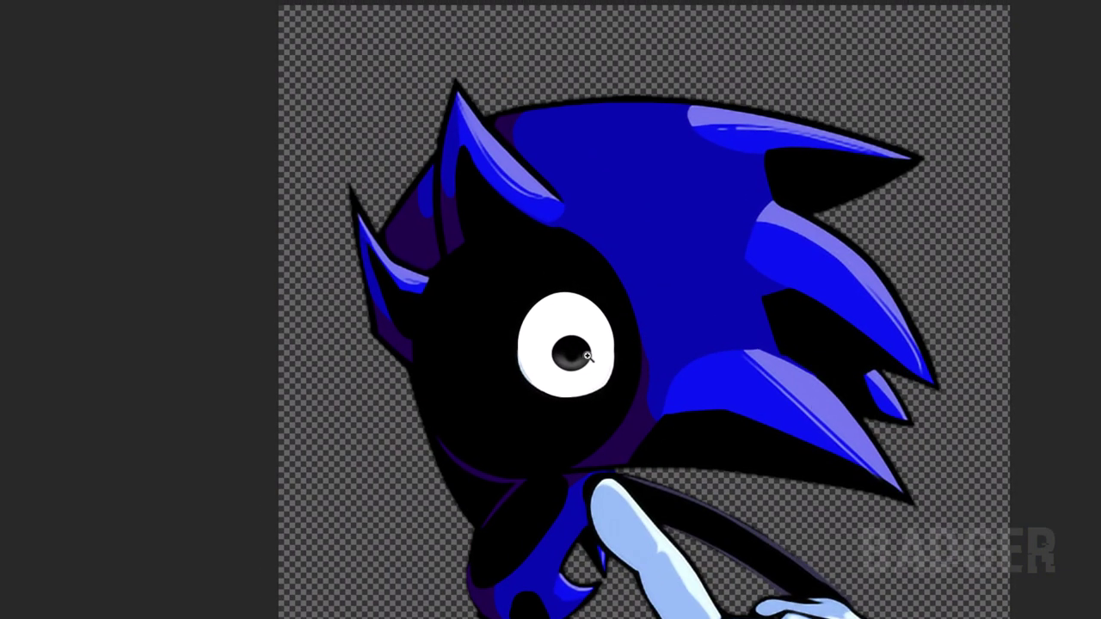
left_click(600, 400)
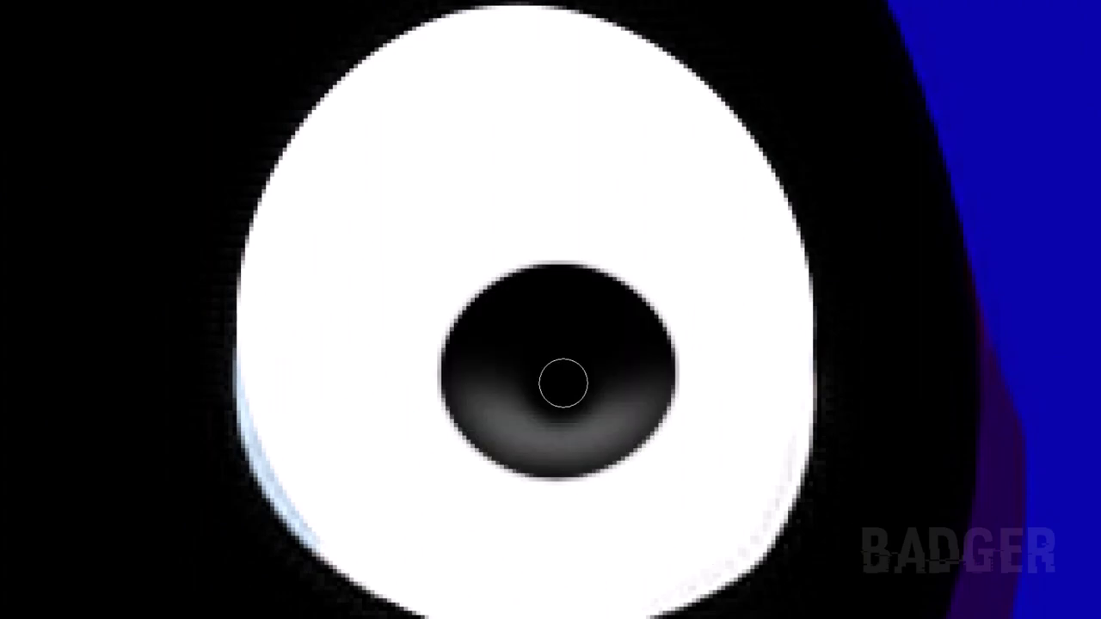
key("ctrl+minus")
left_click(557, 367)
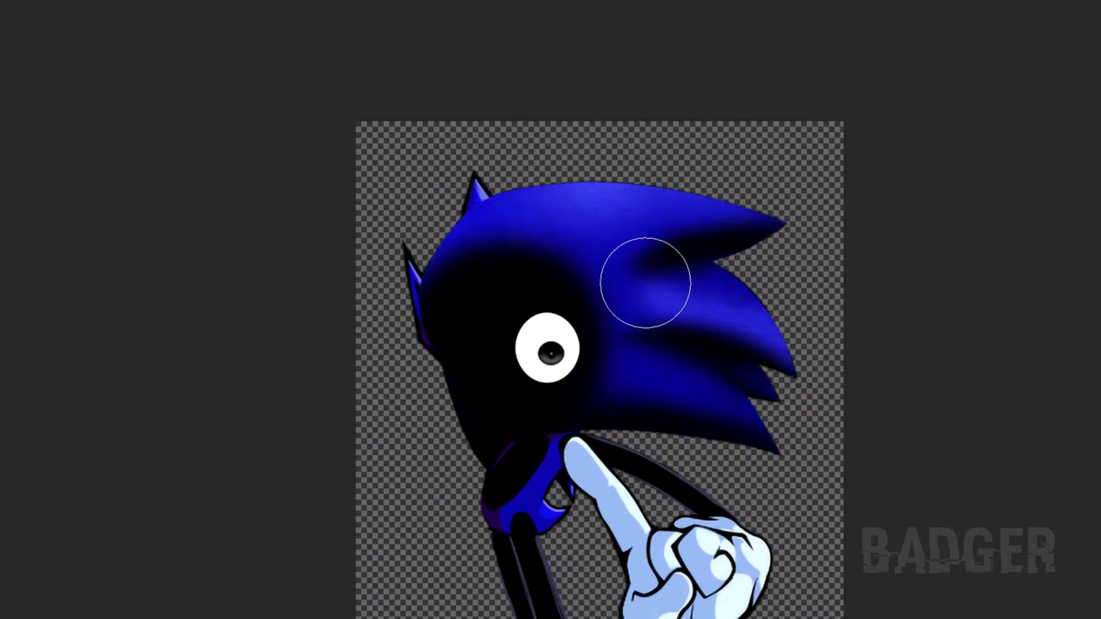
- Add darker shading across the quills
mouse_move(645, 282)
left_mouse_down()
mouse_move(637, 302)
mouse_move(700, 315)
mouse_move(651, 381)
mouse_move(730, 372)
left_mouse_up()
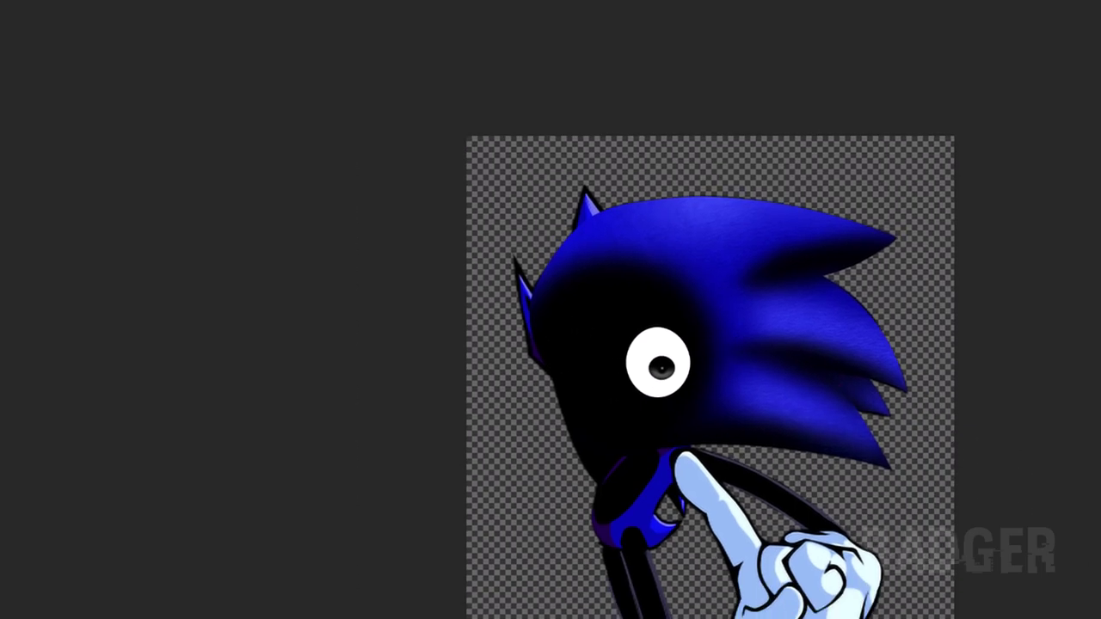
scroll(602, 264, "up", 2)
scroll(603, 263, "up", 3)
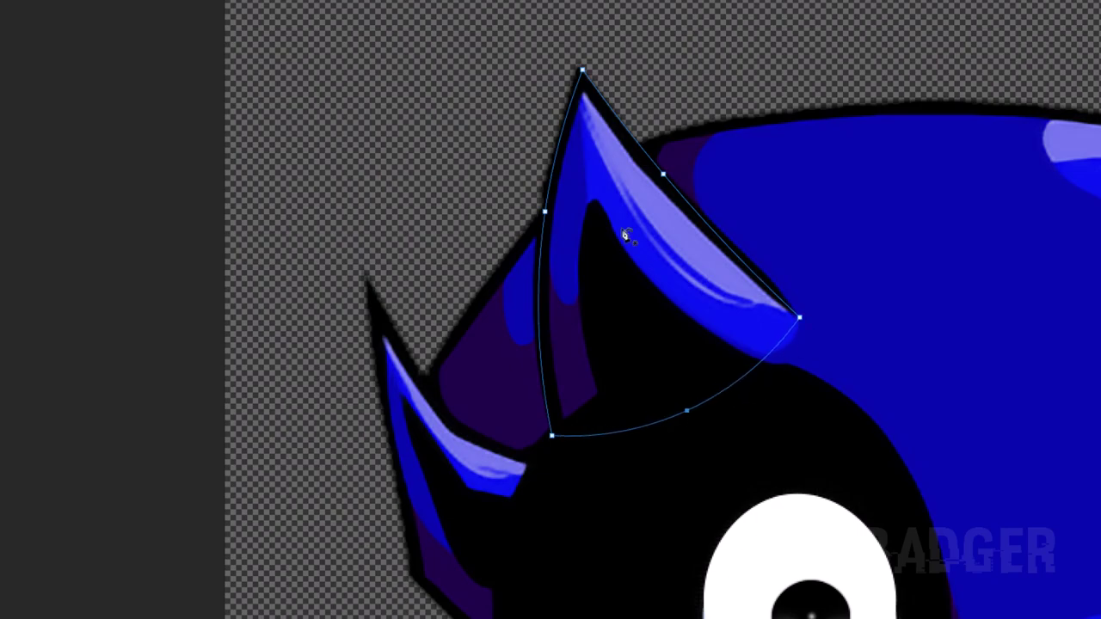
- Turn the upper quill path into a selection, fill it solid blue, and deselect
right_click(582, 215)
left_click(639, 272)
key("Return")
key("alt+BackSpace")
key("ctrl+d")
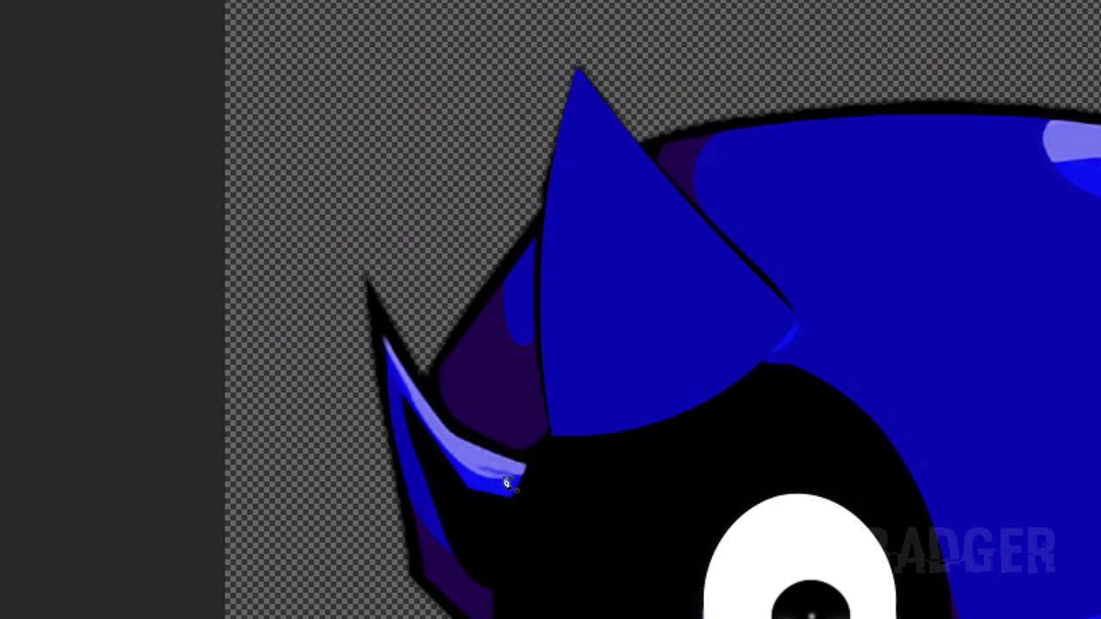
- Trace the lower back quill, fill it solid blue, and commit the warp on both quills
left_click_drag(371, 281, 402, 546)
left_click_drag(430, 584, 355, 462)
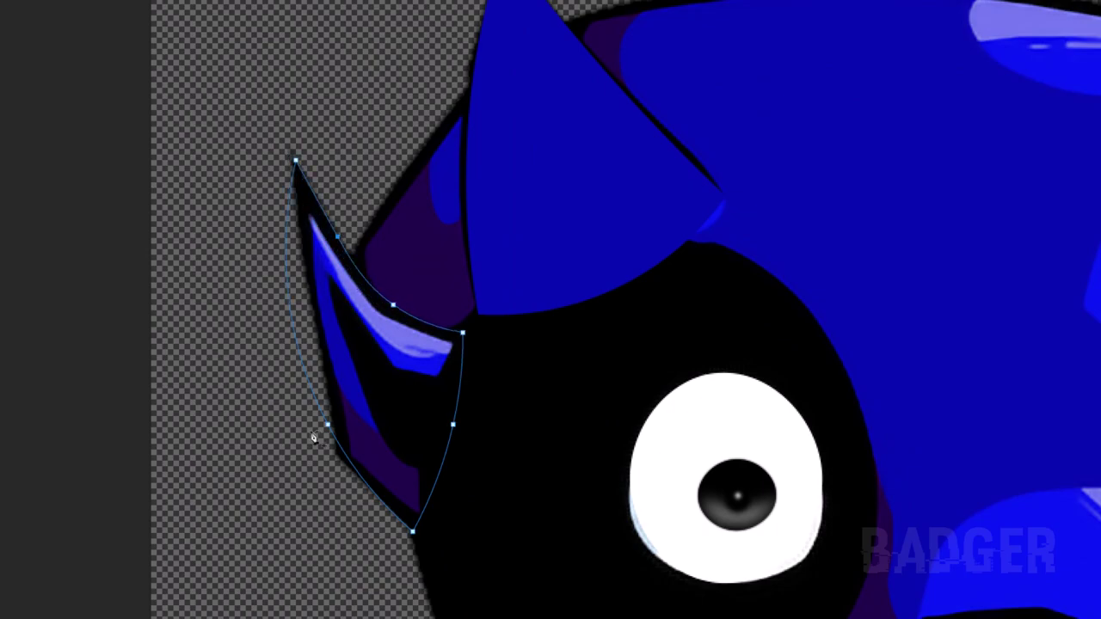
left_click(291, 318)
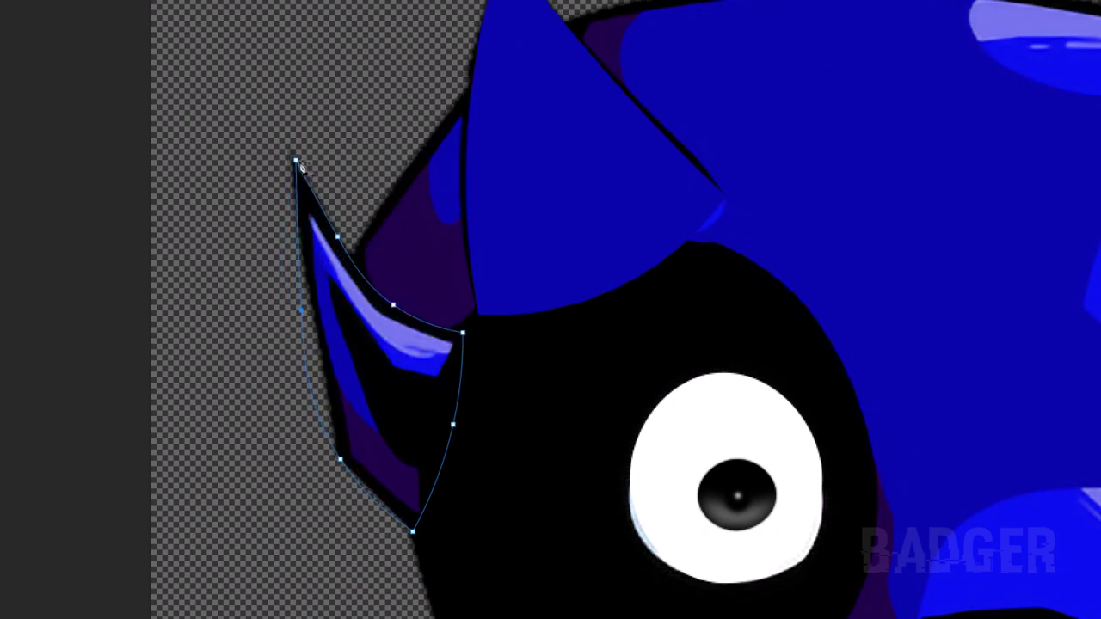
left_click(297, 163)
right_click(332, 332)
left_click(394, 373)
key("Return")
key("alt+BackSpace")
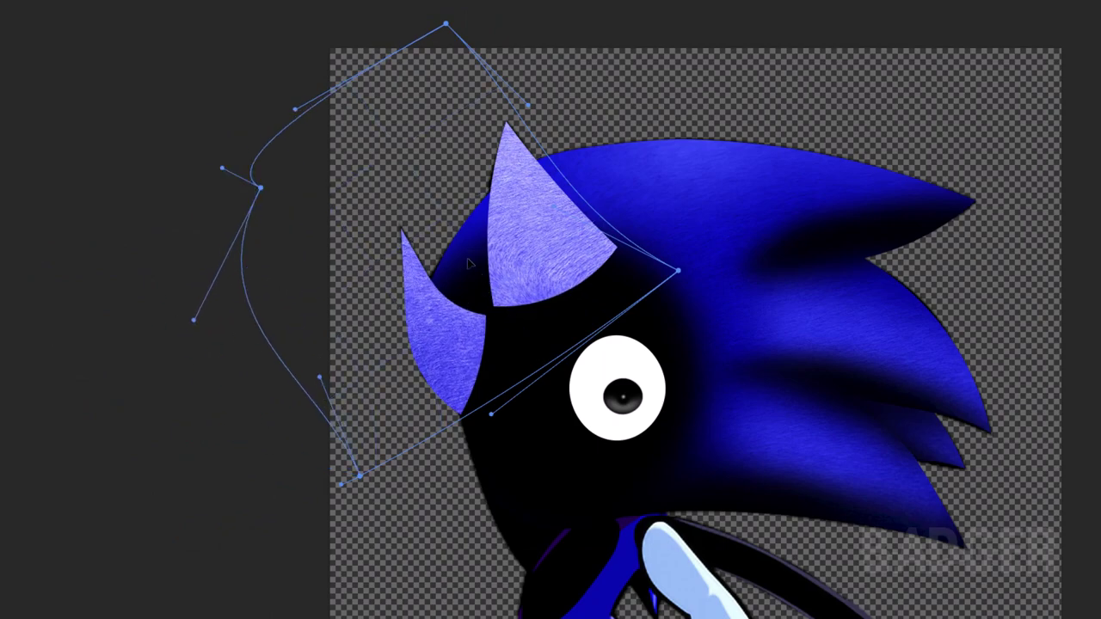
key("Return")
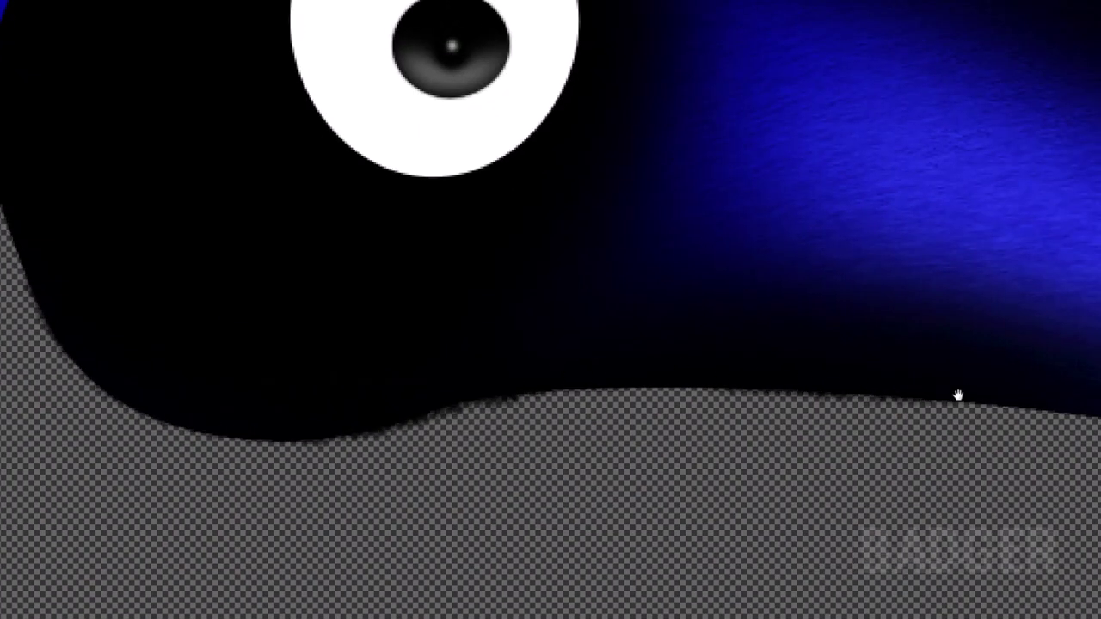
- Paint soft black shading down the rear blue spike, then brush blue back over part of it
left_click_drag(958, 396, 480, 372)
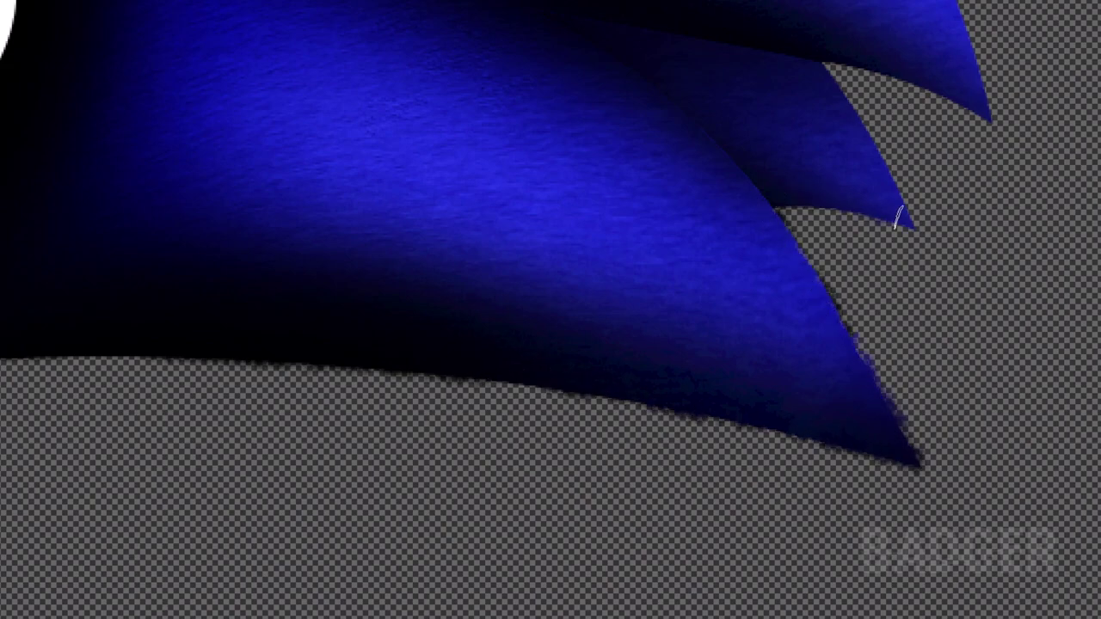
left_click_drag(714, 115, 738, 343)
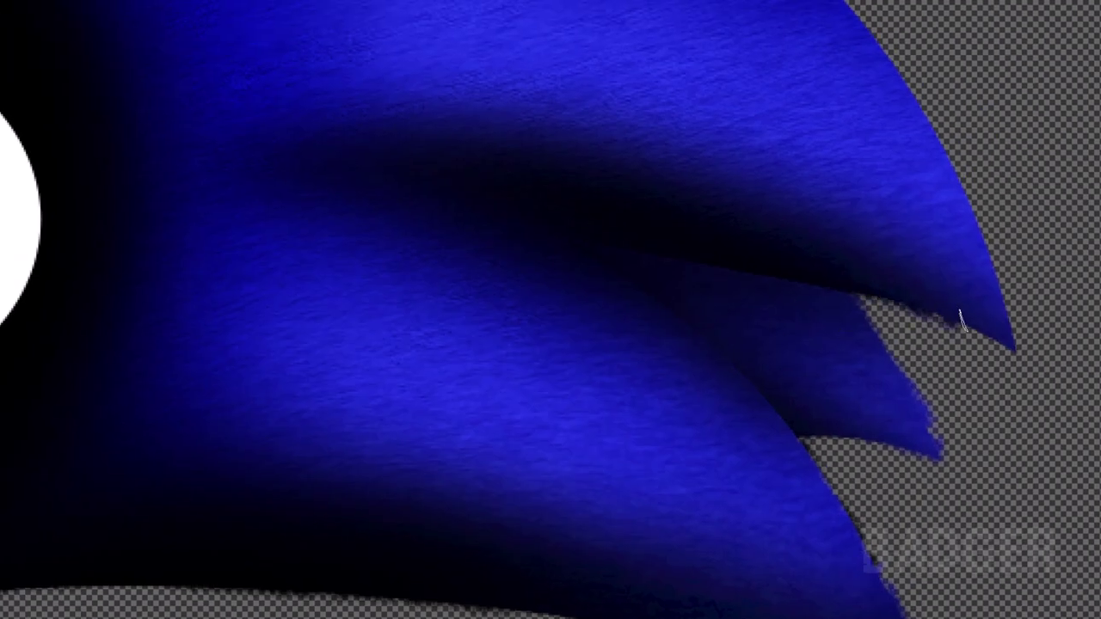
left_click_drag(960, 313, 967, 336)
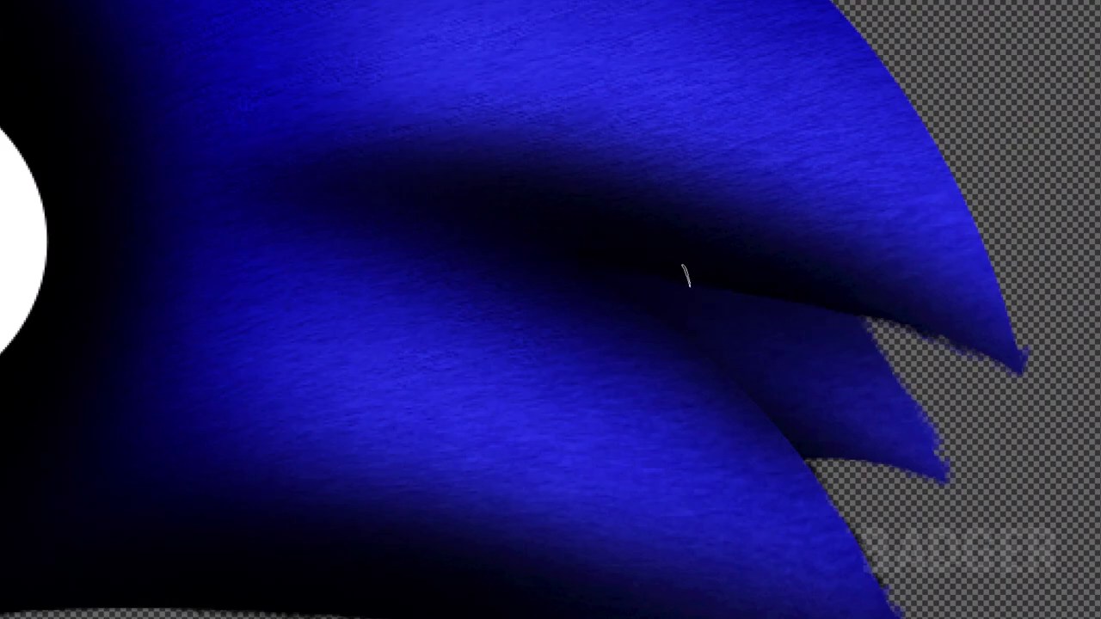
scroll(878, 501, "down", 5)
scroll(580, 298, "up", 1)
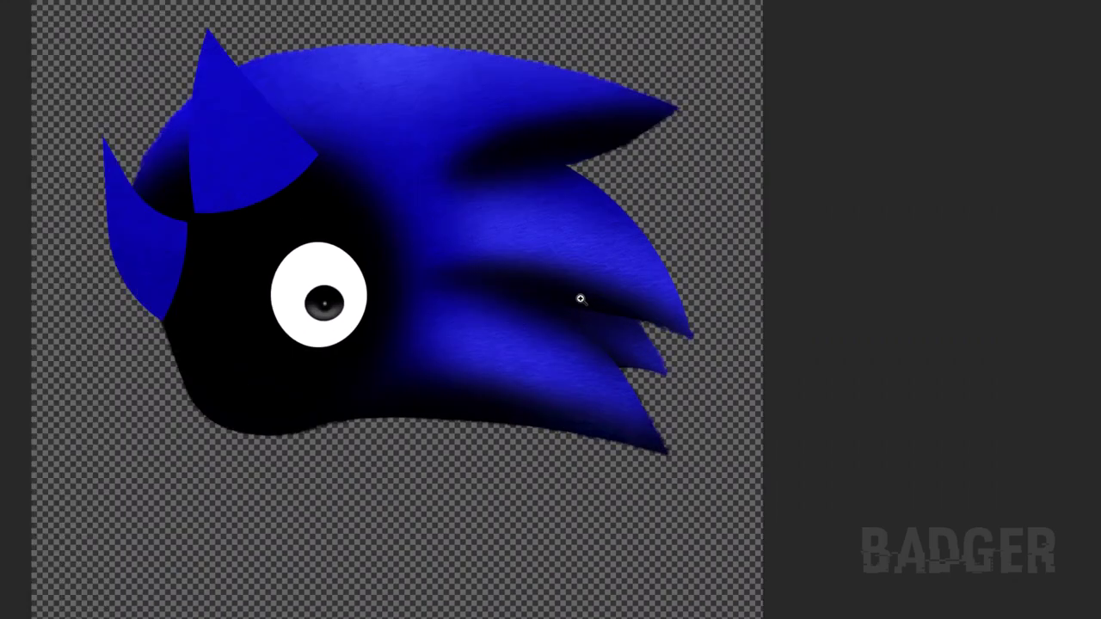
scroll(581, 299, "up", 4)
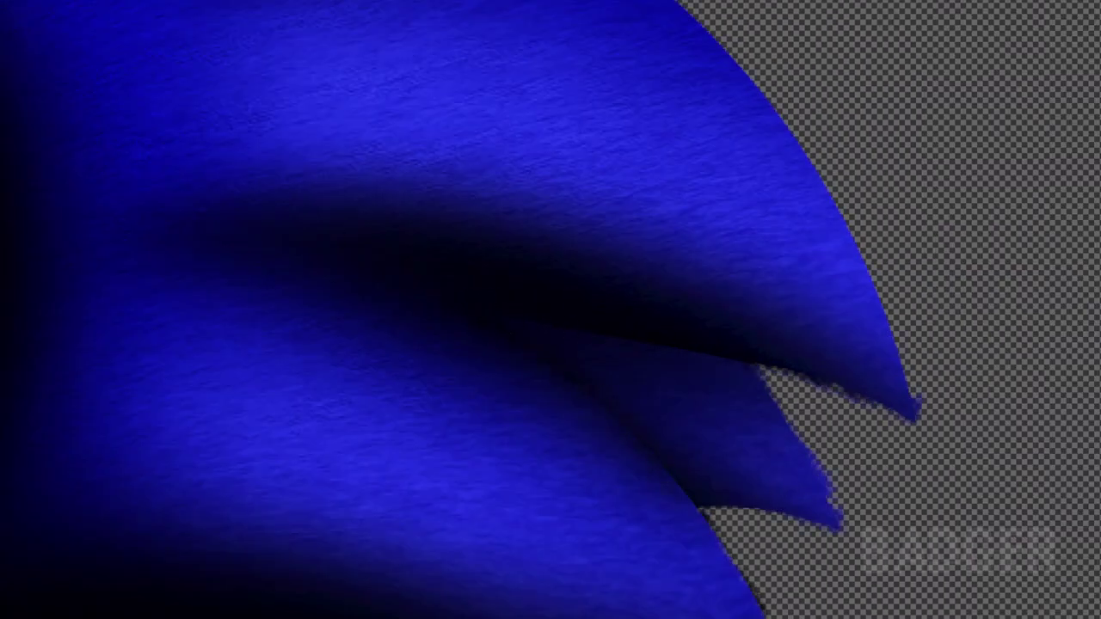
scroll(558, 131, "up", 3)
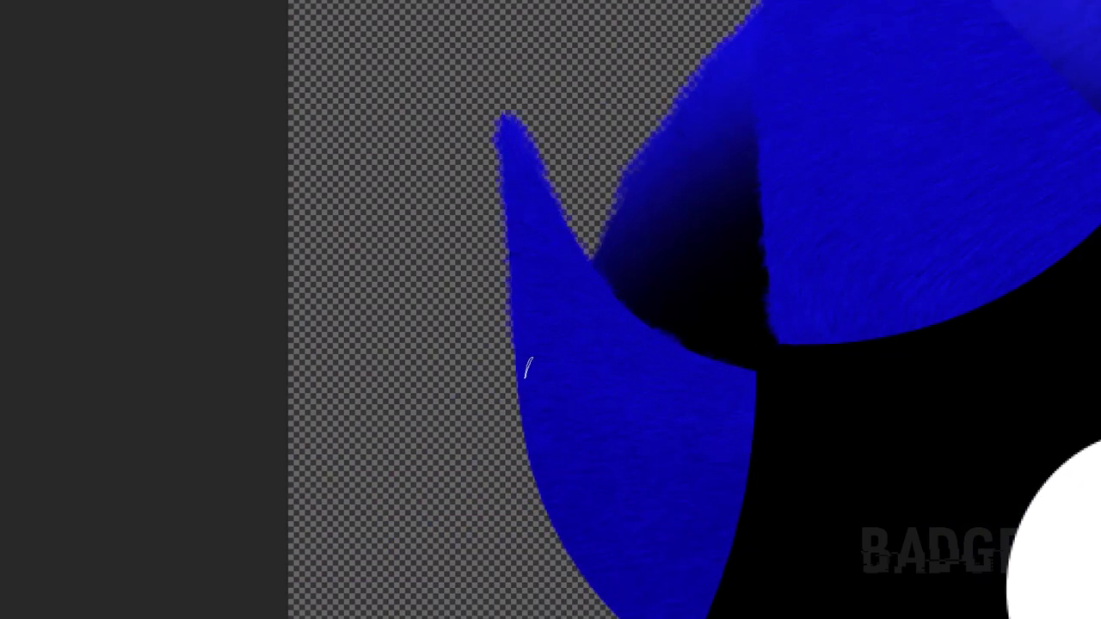
scroll(528, 369, "down", 2)
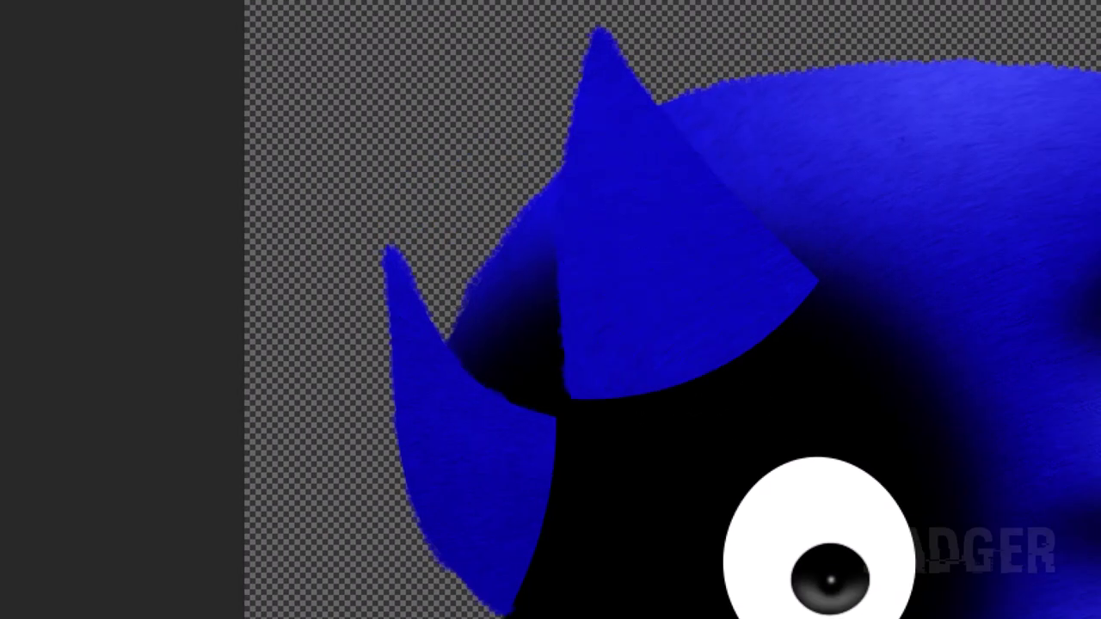
mouse_move(635, 176)
left_mouse_down()
mouse_move(633, 410)
mouse_move(597, 147)
mouse_move(578, 435)
mouse_move(622, 296)
mouse_move(744, 231)
left_mouse_up()
key("bracketleft")
key("bracketleft")
key("bracketleft")
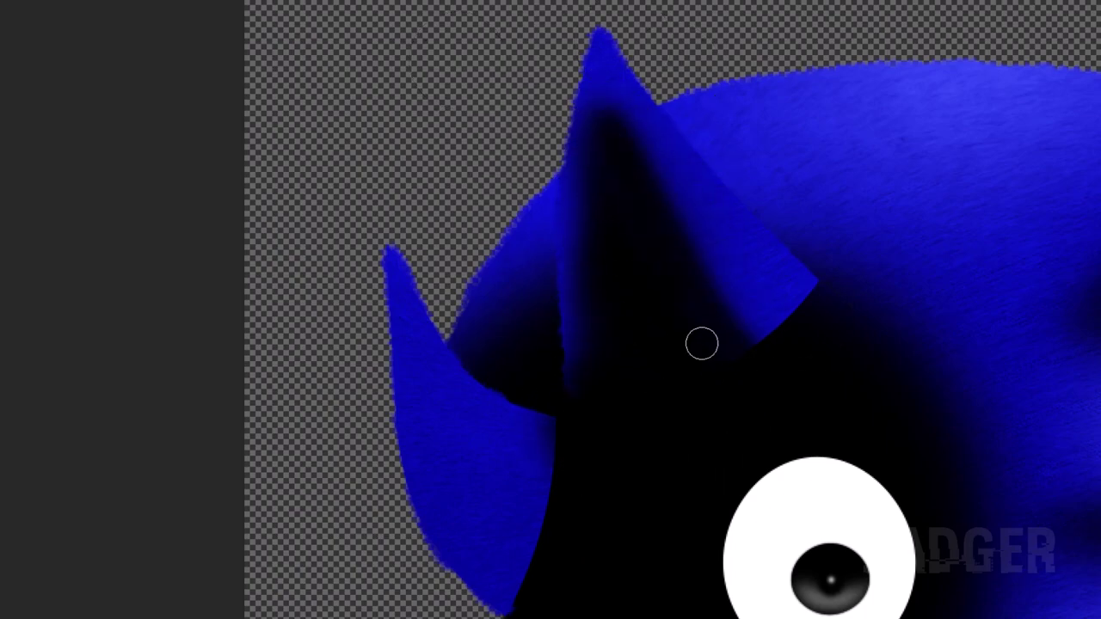
mouse_move(641, 135)
left_mouse_down()
mouse_move(636, 111)
mouse_move(562, 415)
left_mouse_up()
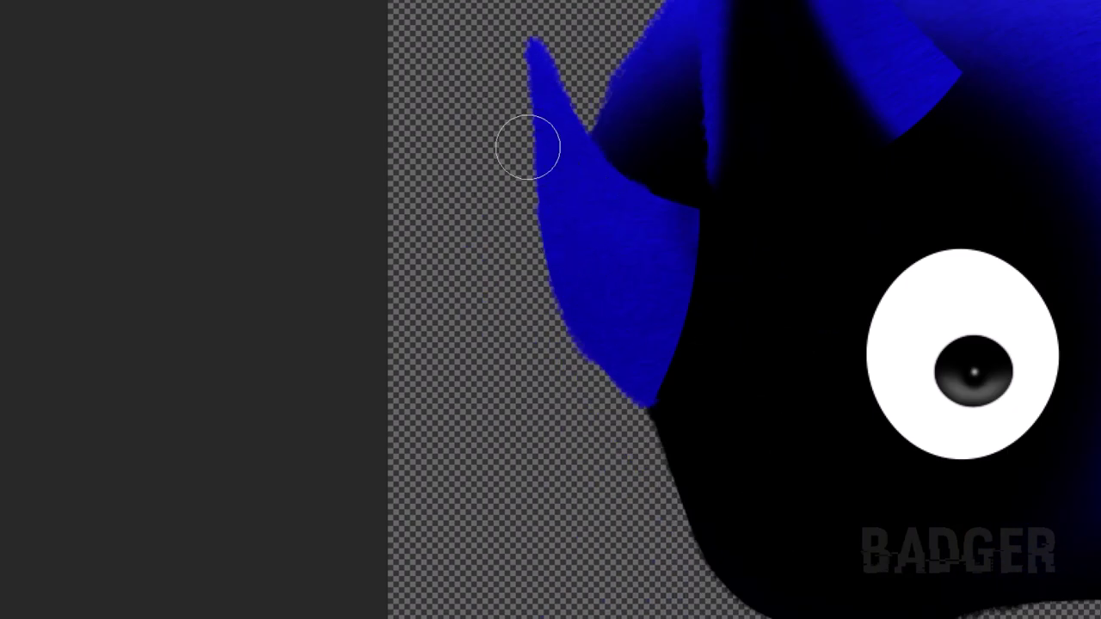
- Try dark strokes on the left spike, undoing two, and soften the spike's lower edge
mouse_move(528, 147)
left_mouse_down()
mouse_move(550, 258)
mouse_move(654, 396)
left_mouse_up()
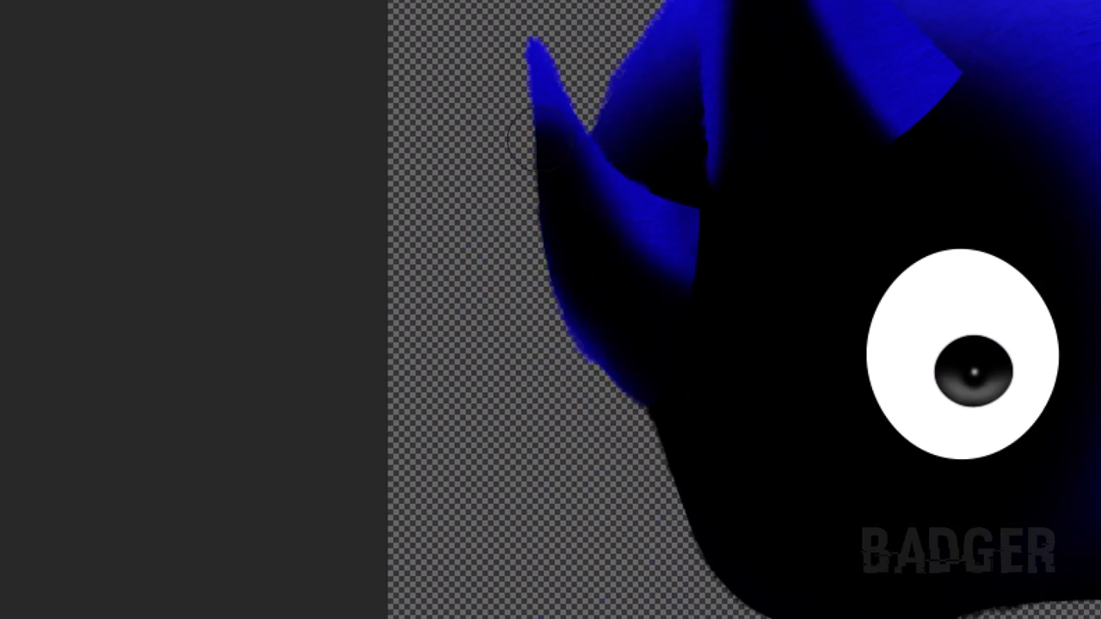
key("ctrl+z")
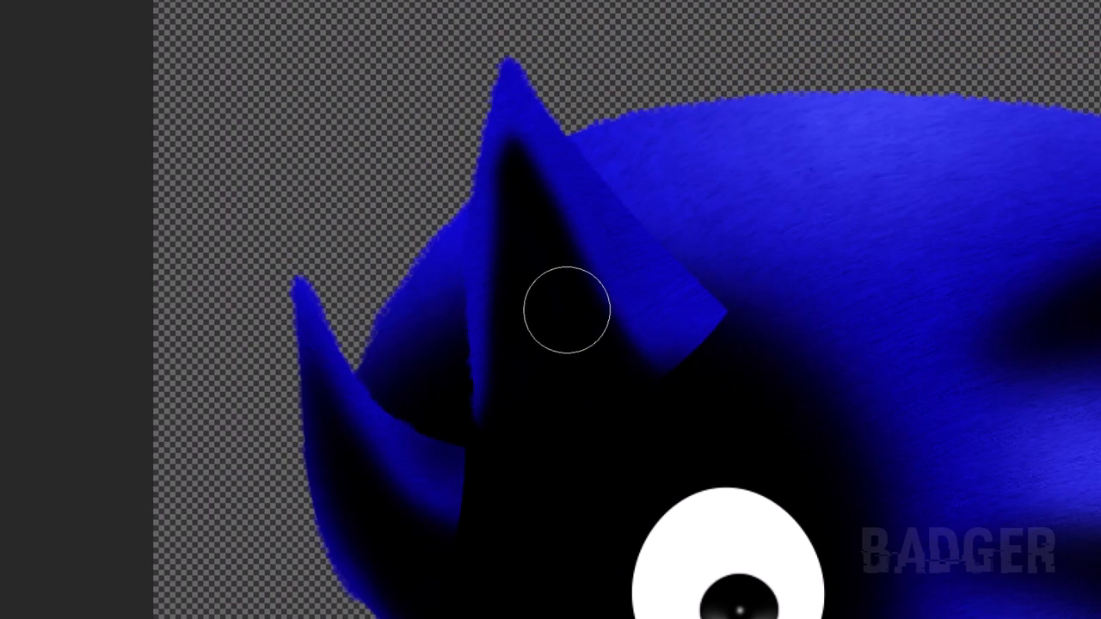
left_click_drag(566, 310, 750, 368)
key("ctrl+z")
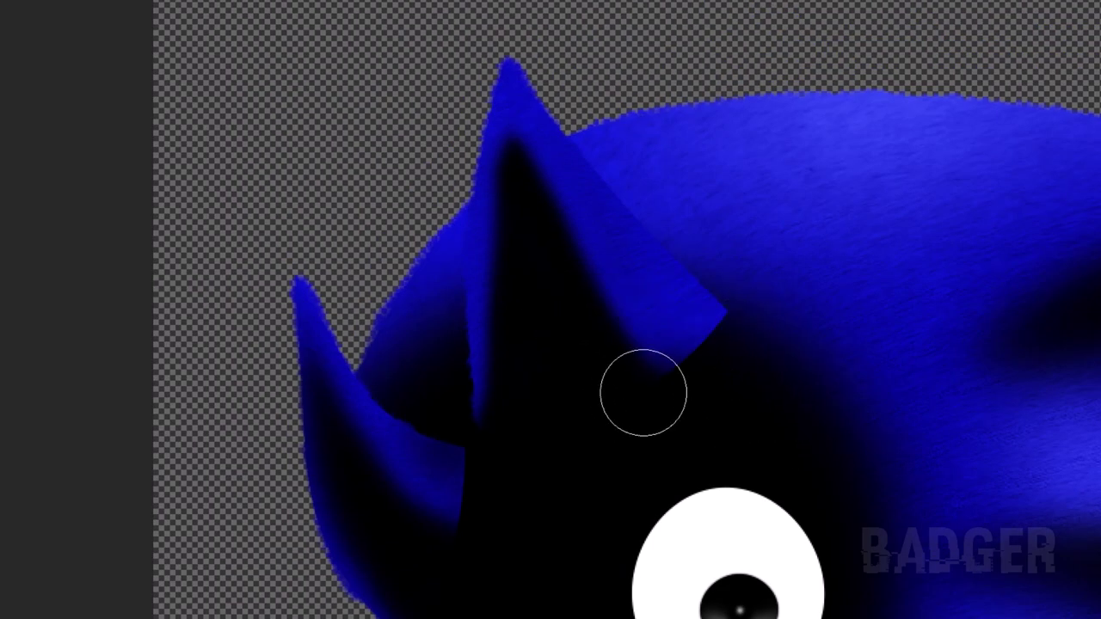
left_click_drag(643, 393, 688, 408)
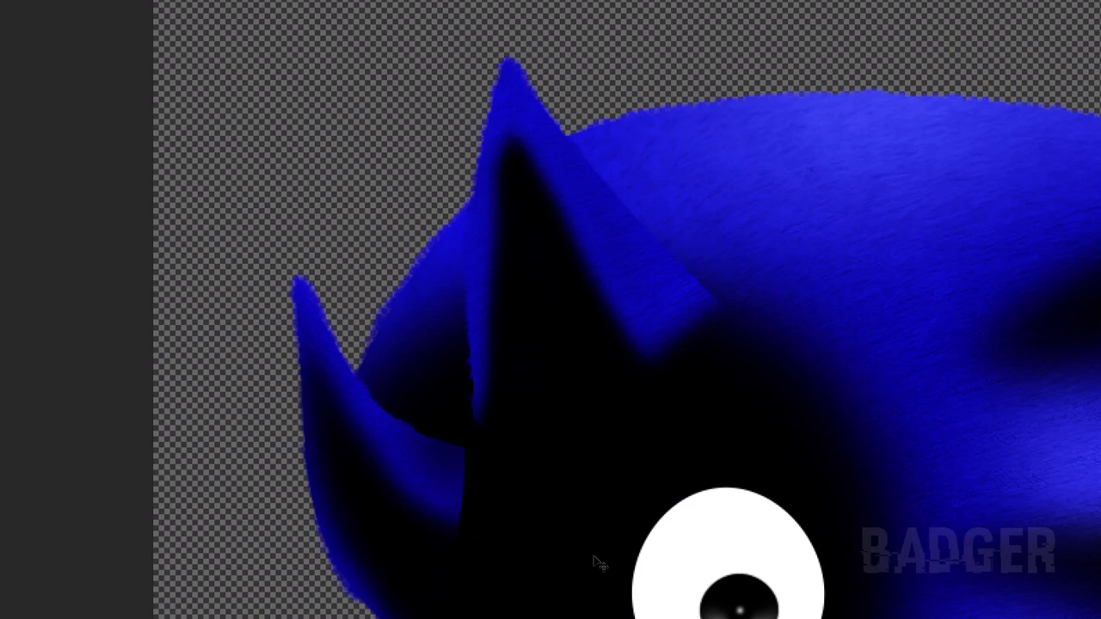
- Brush light blue along the spike's lower edge and darken the ear's lower inner edge
key("ctrl+minus")
key("ctrl+minus")
key("ctrl+minus")
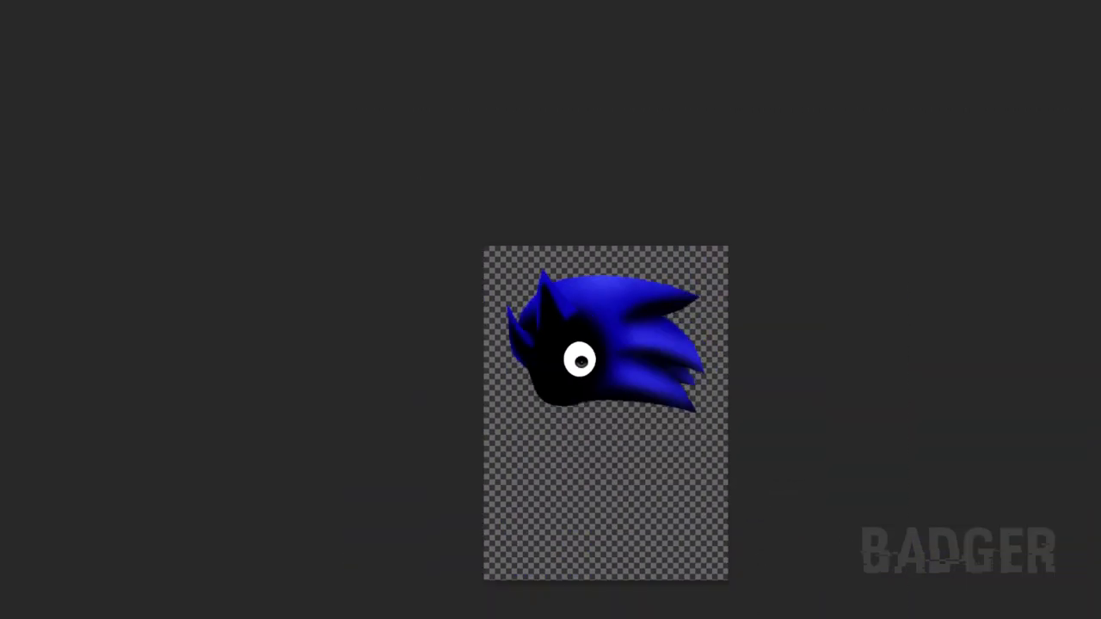
scroll(566, 311, "up", 5)
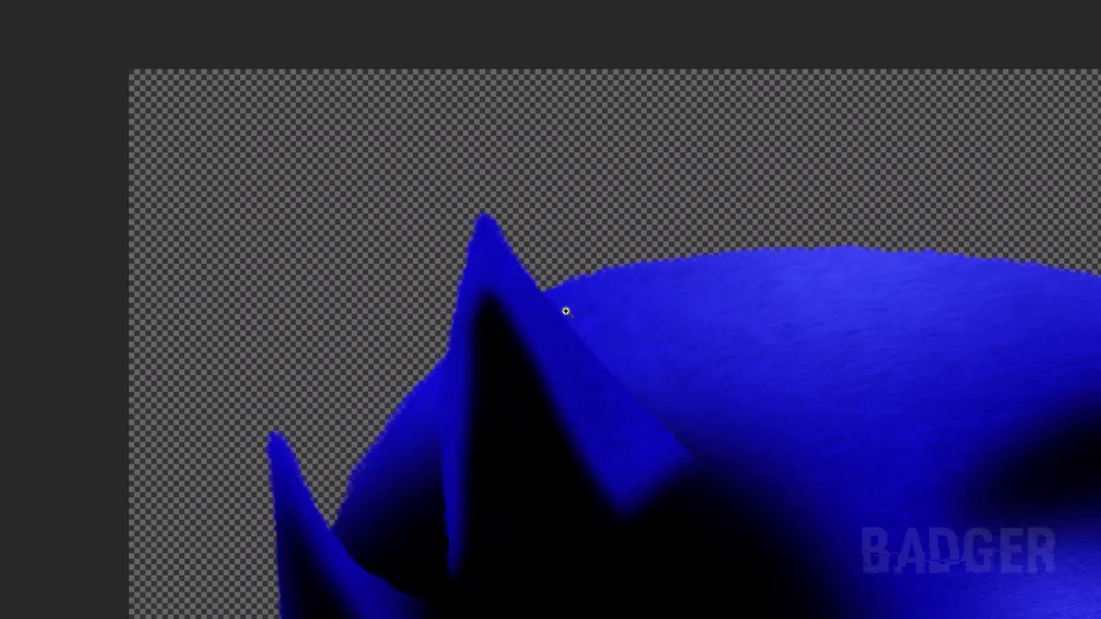
left_click_drag(668, 468, 421, 295)
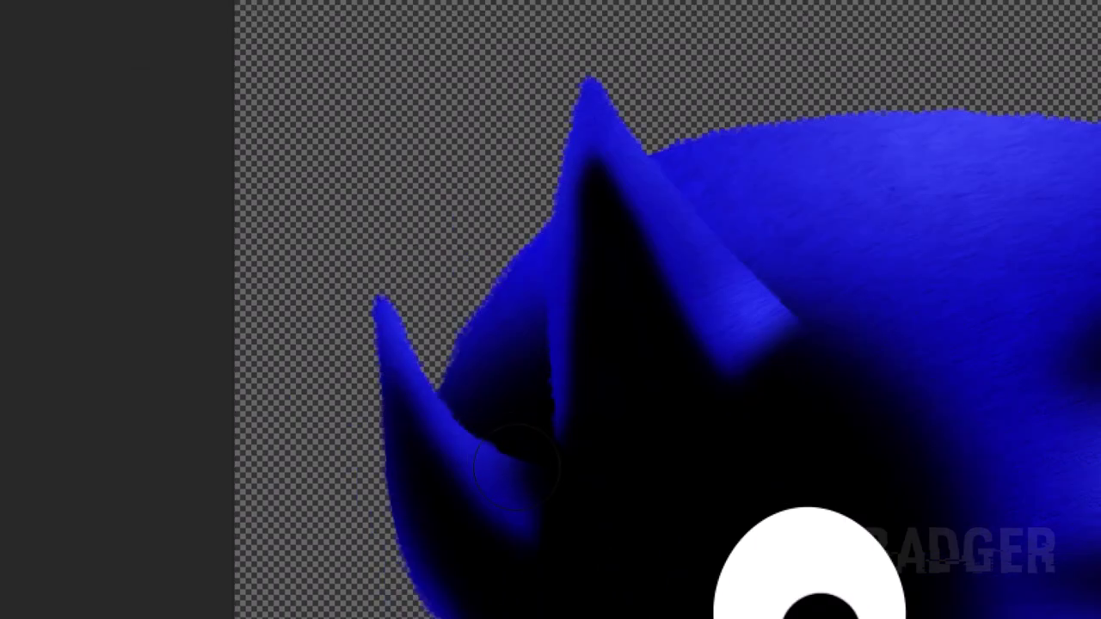
key("ctrl+minus")
key("ctrl+minus")
key("ctrl+minus")
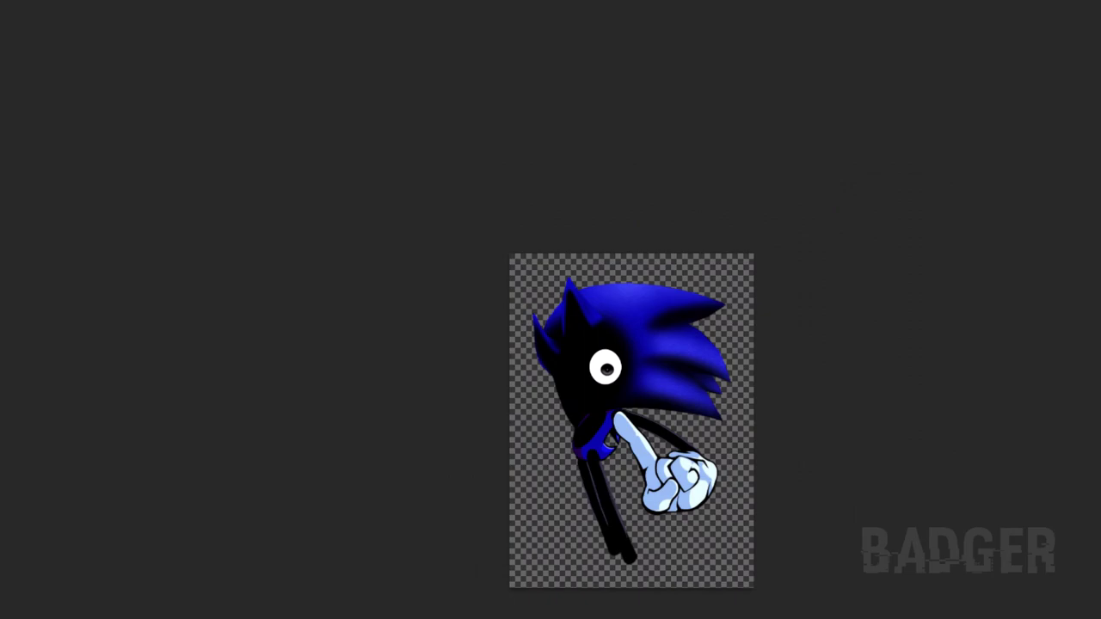
scroll(581, 340, "up", 2)
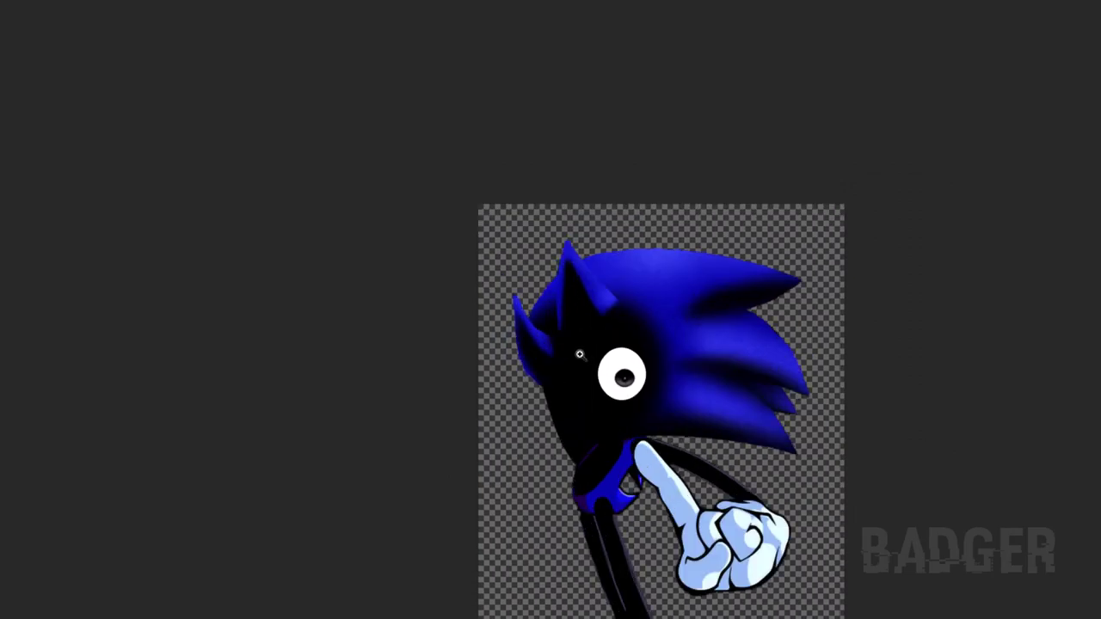
scroll(581, 340, "up", 5)
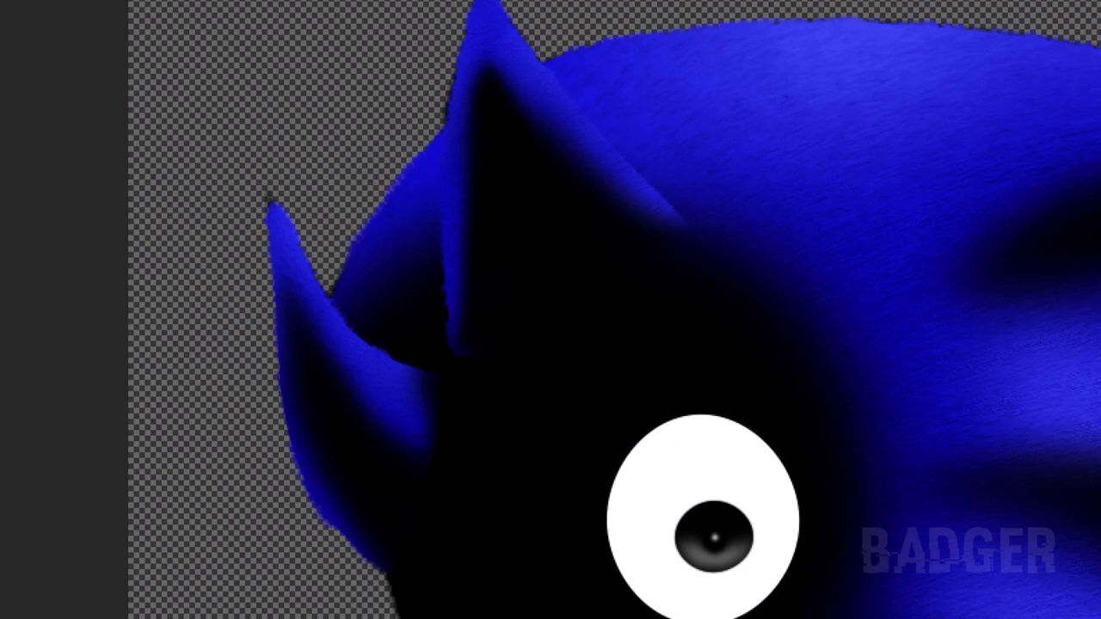
left_click_drag(404, 409, 442, 395)
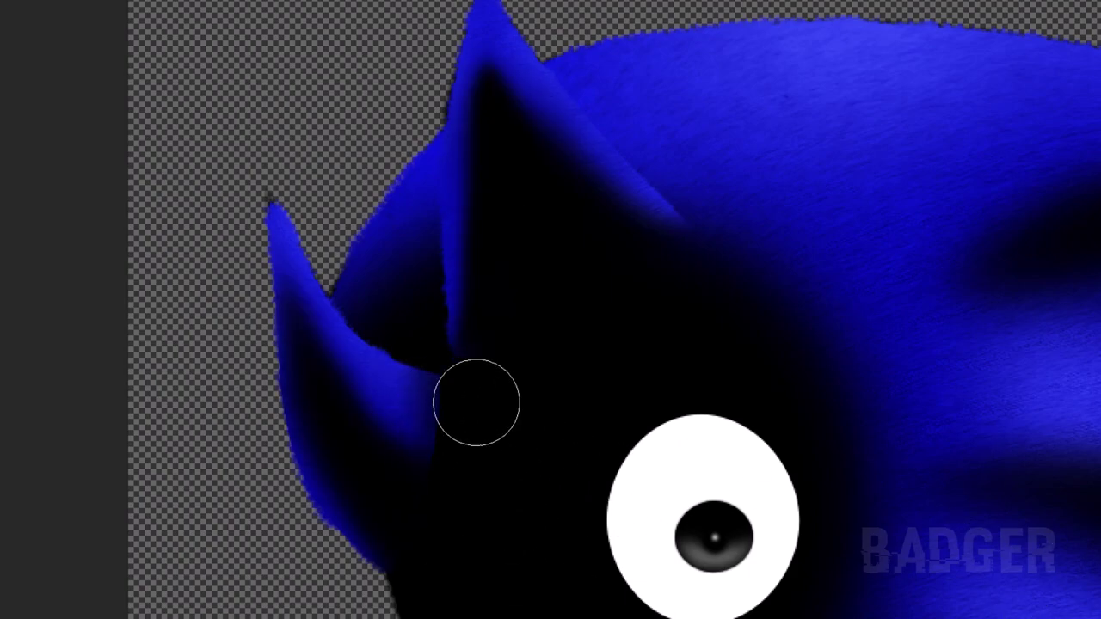
scroll(620, 428, "down", 5)
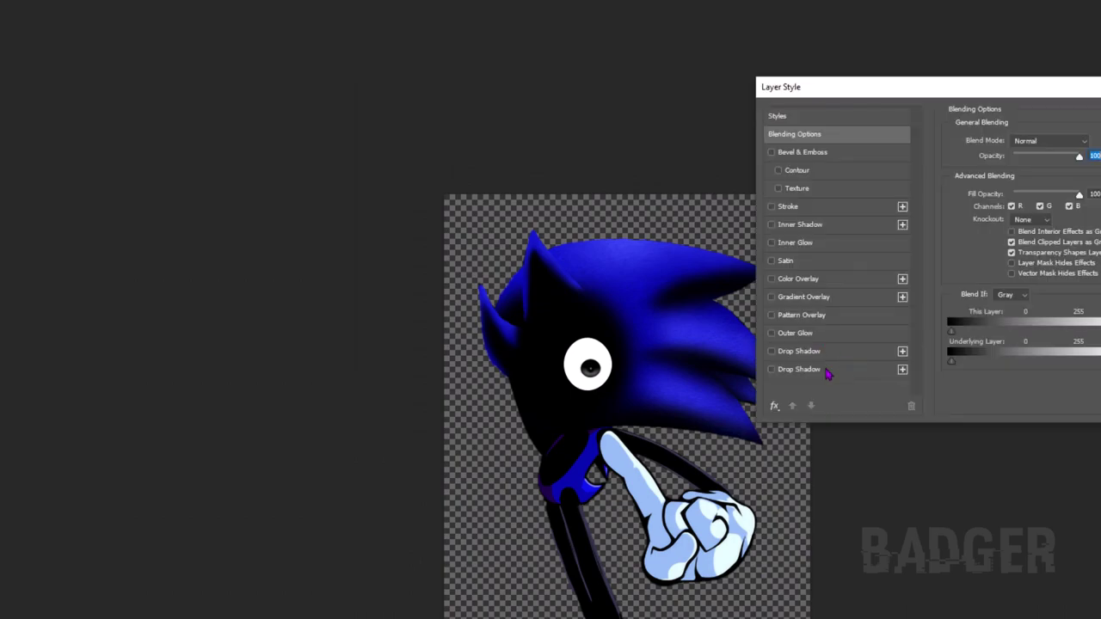
- Replace the eye's Drop Shadow with a white Outer Glow at Size 16, Range 44
left_click(800, 369)
left_click(770, 333)
left_click(983, 190)
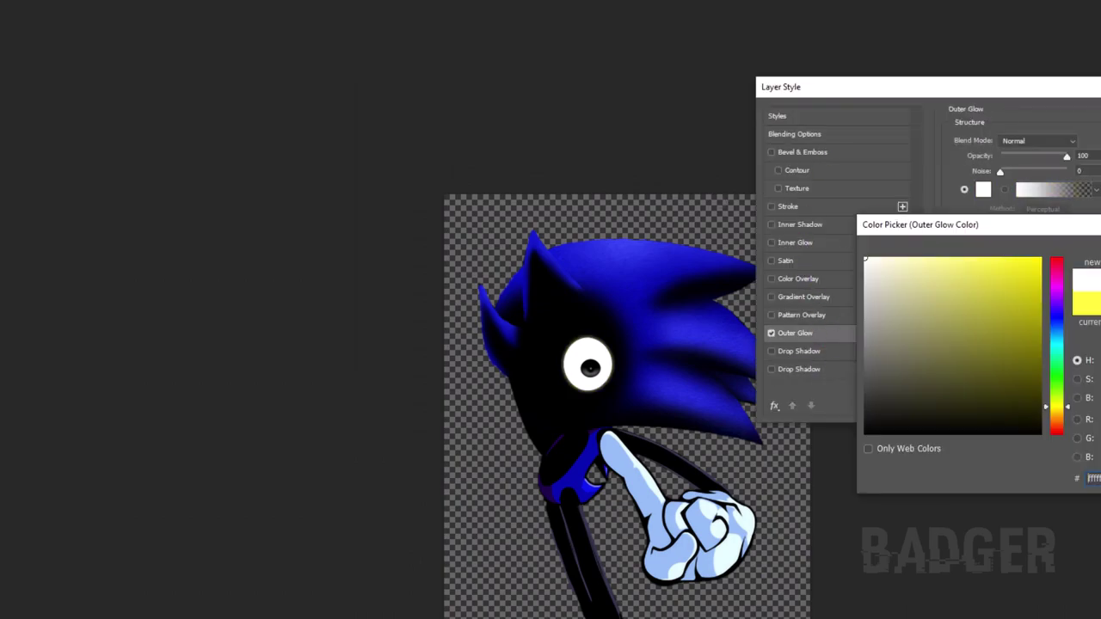
left_click(867, 254)
key("Return")
left_click_drag(1007, 278, 1009, 278)
left_click_drag(1067, 344, 998, 354)
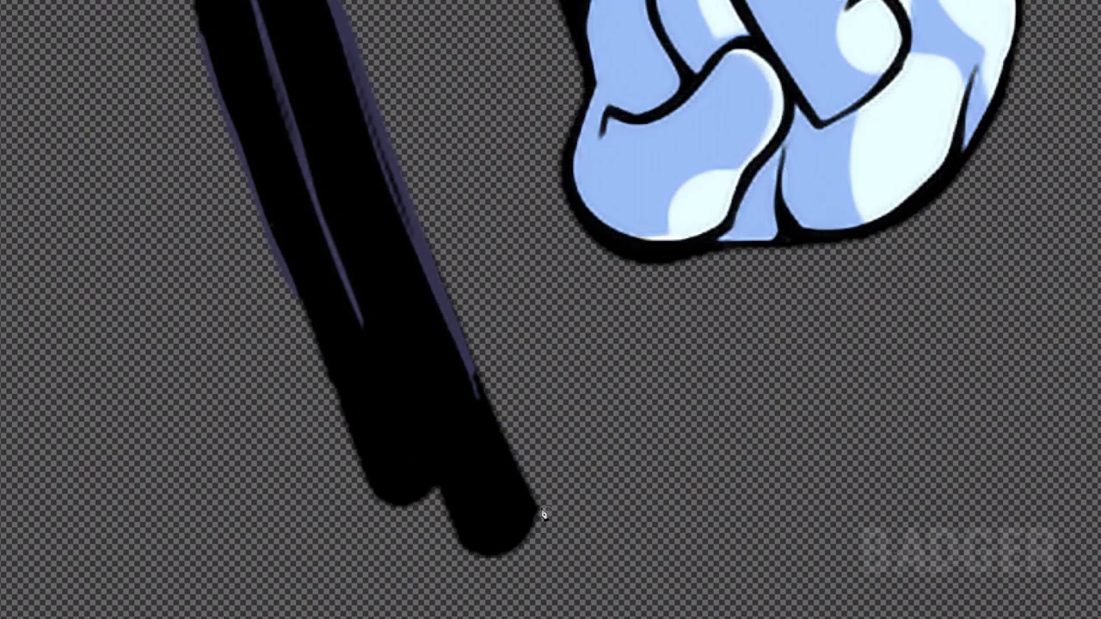
- Trace a closed outline down the leg's edge, around its rounded bottom and along the neck
left_click(538, 515)
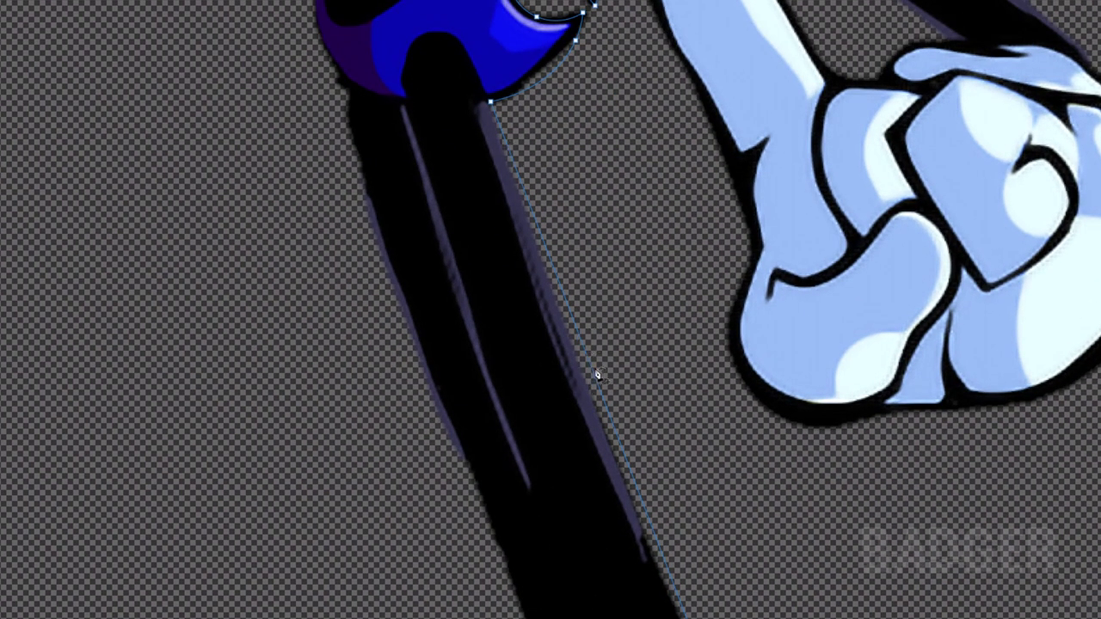
scroll(597, 375, "down", 5)
left_click(513, 330)
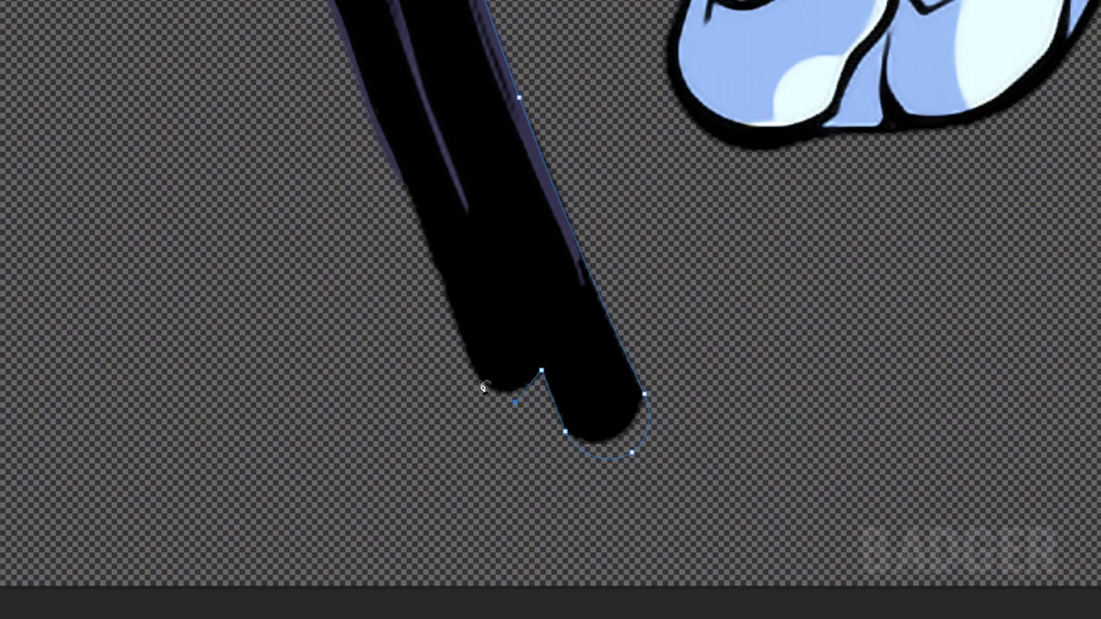
scroll(482, 388, "up", 5)
left_click(515, 93)
scroll(827, 314, "up", 3)
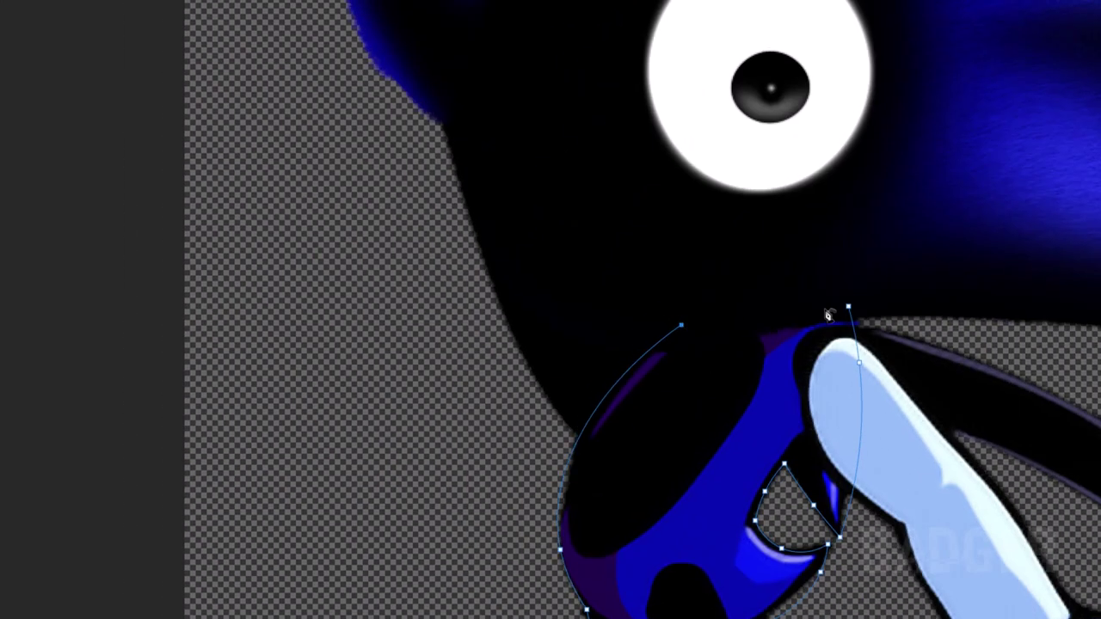
left_click(848, 307)
left_click(589, 431)
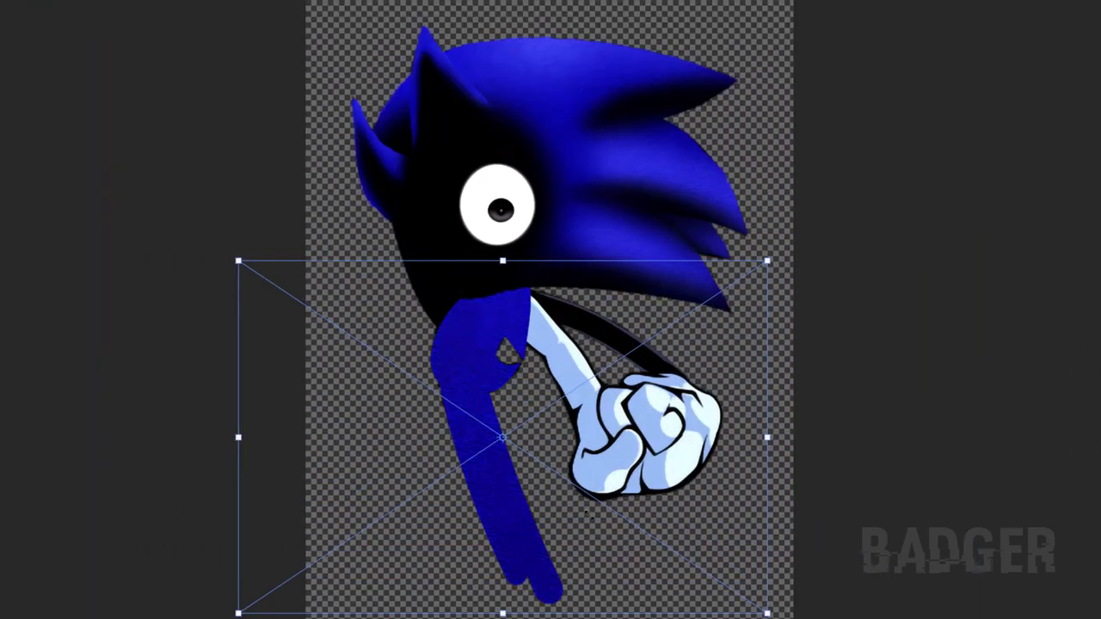
- Move, rotate about 30°, and warp the neck piece, pulling its corner up onto the head
left_click_drag(617, 482, 465, 426)
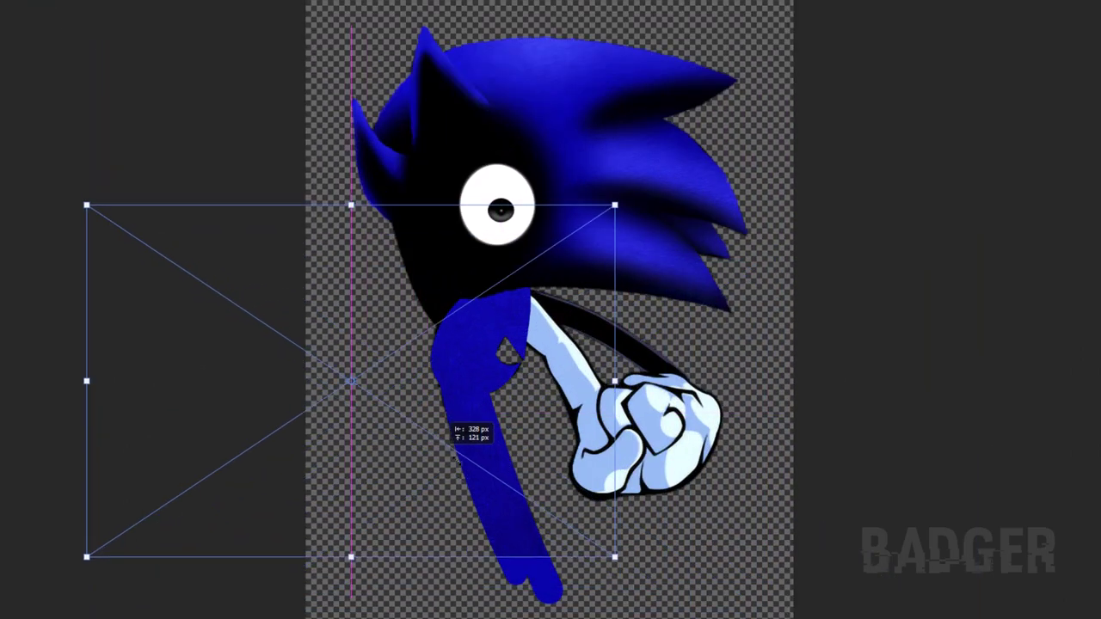
left_click_drag(628, 568, 602, 370)
left_click_drag(300, 605, 246, 540)
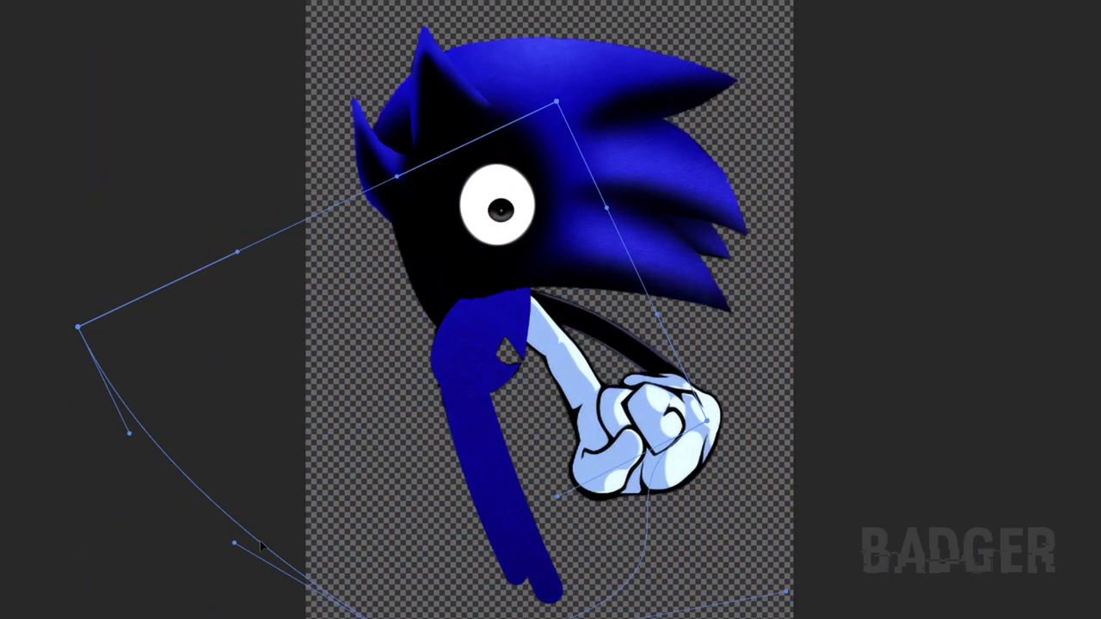
left_click_drag(467, 555, 503, 521)
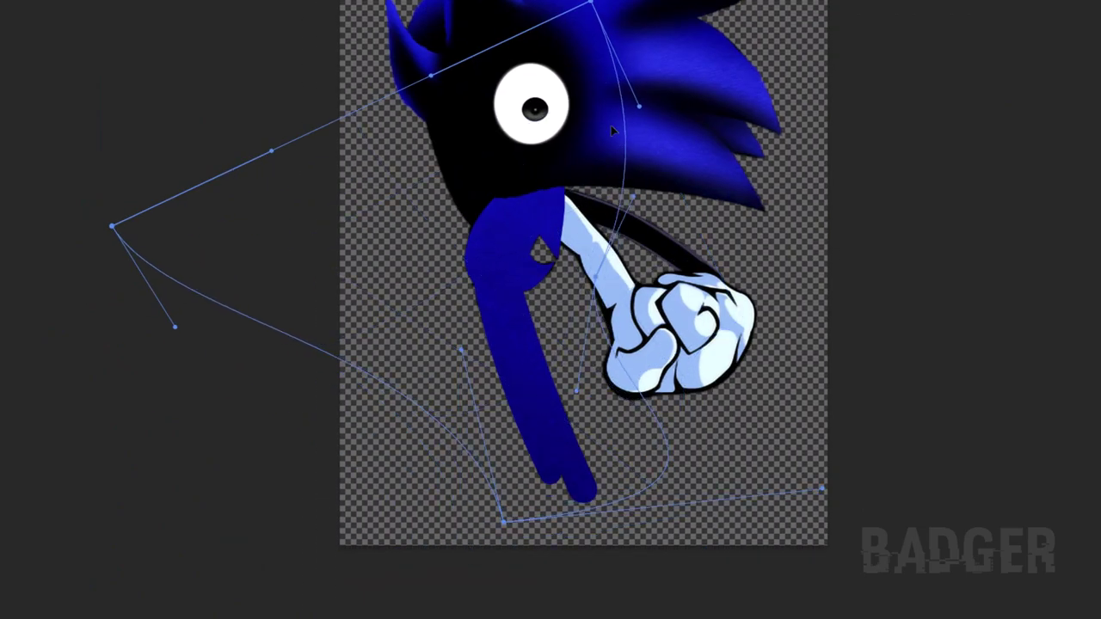
left_click_drag(112, 227, 510, 162)
key("Return")
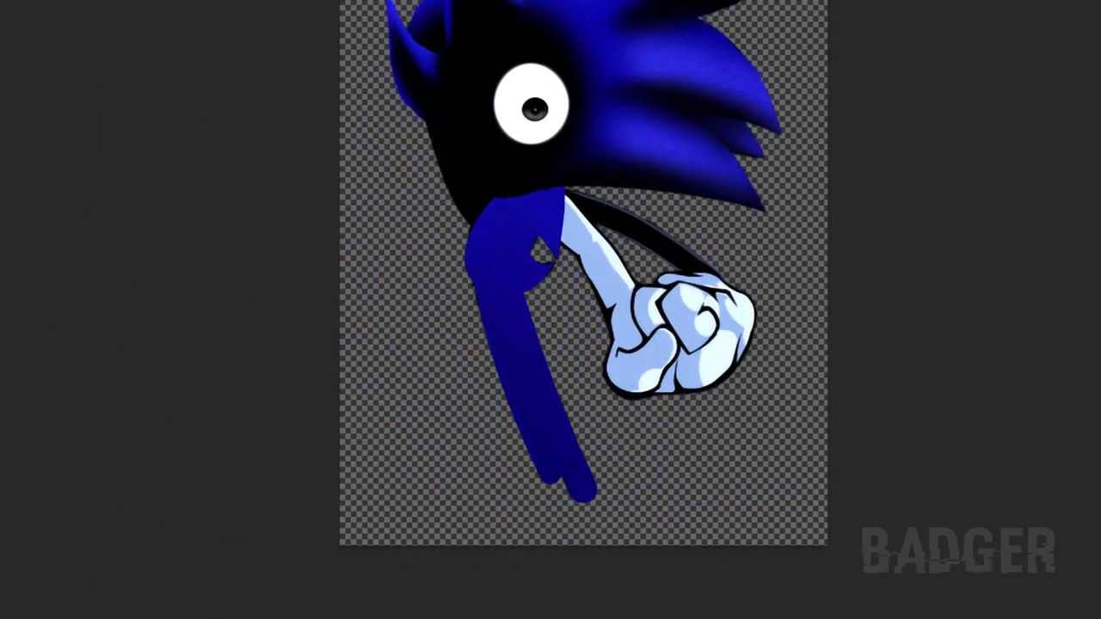
scroll(486, 204, "up", 5)
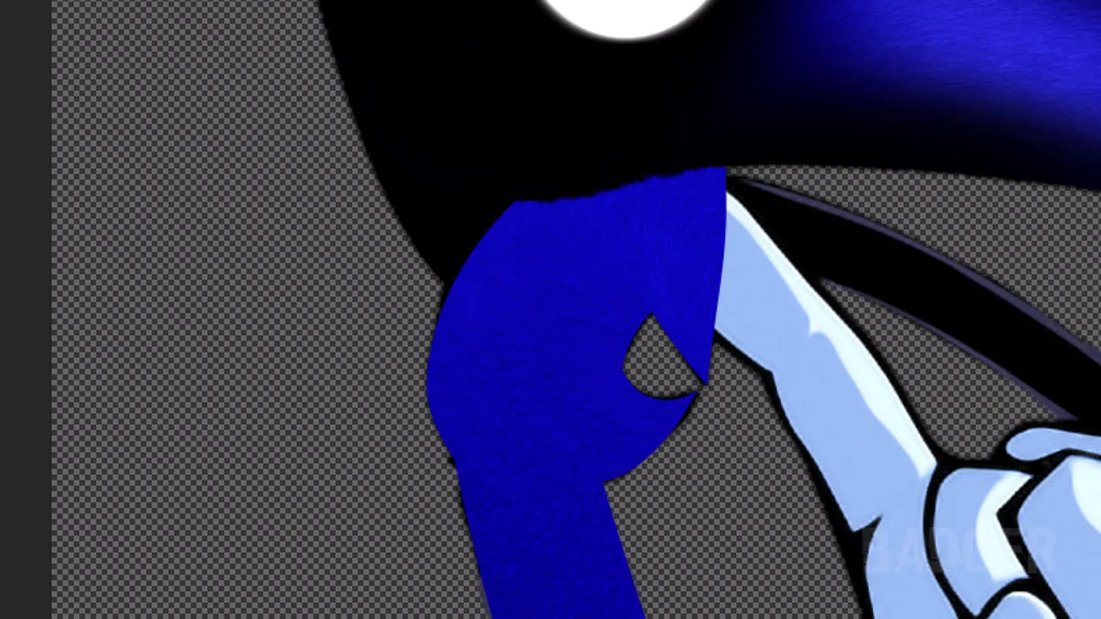
- Shade the neck's top, left and right sides black, touching up with blue around the notch
mouse_move(482, 293)
left_mouse_down()
mouse_move(518, 220)
mouse_move(560, 236)
left_mouse_up()
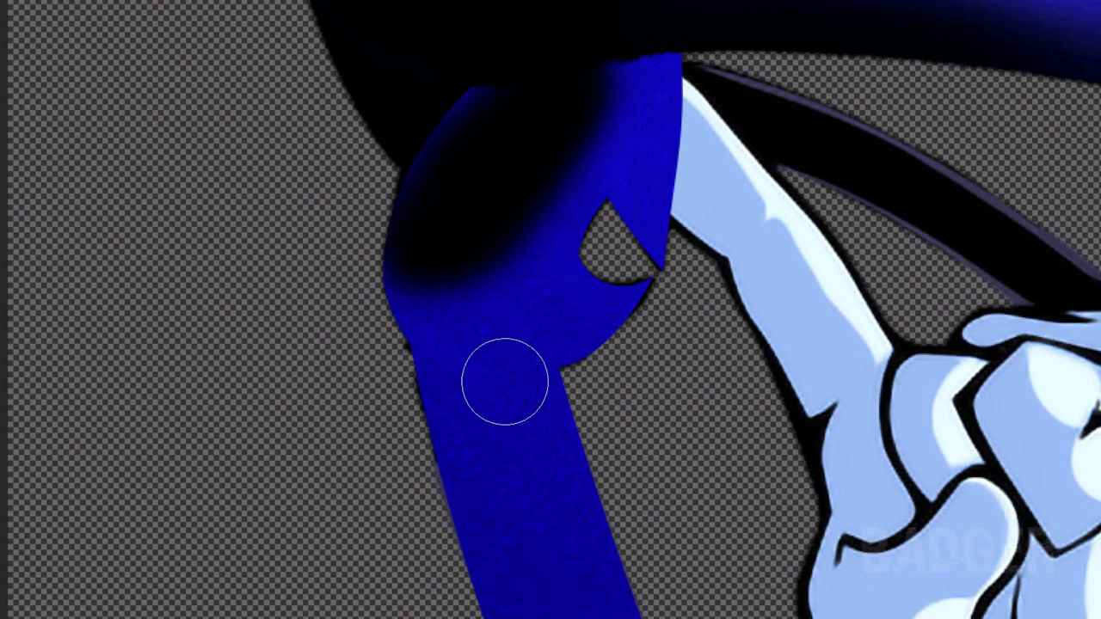
mouse_move(504, 381)
left_mouse_down()
mouse_move(422, 369)
mouse_move(304, 169)
mouse_move(516, 602)
left_mouse_up()
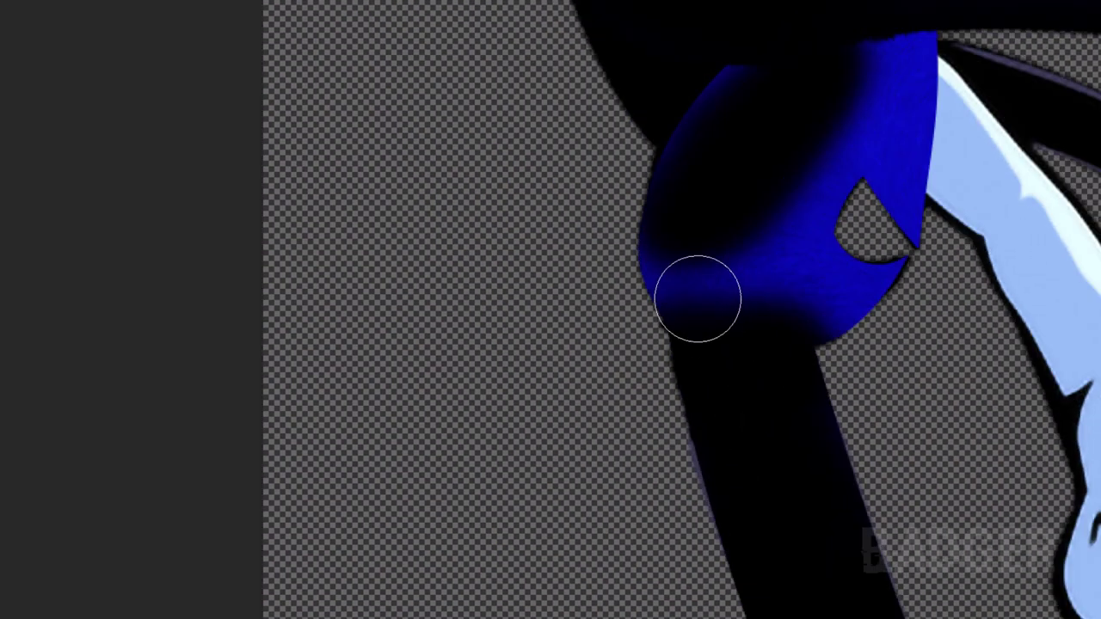
left_click_drag(668, 295, 765, 284)
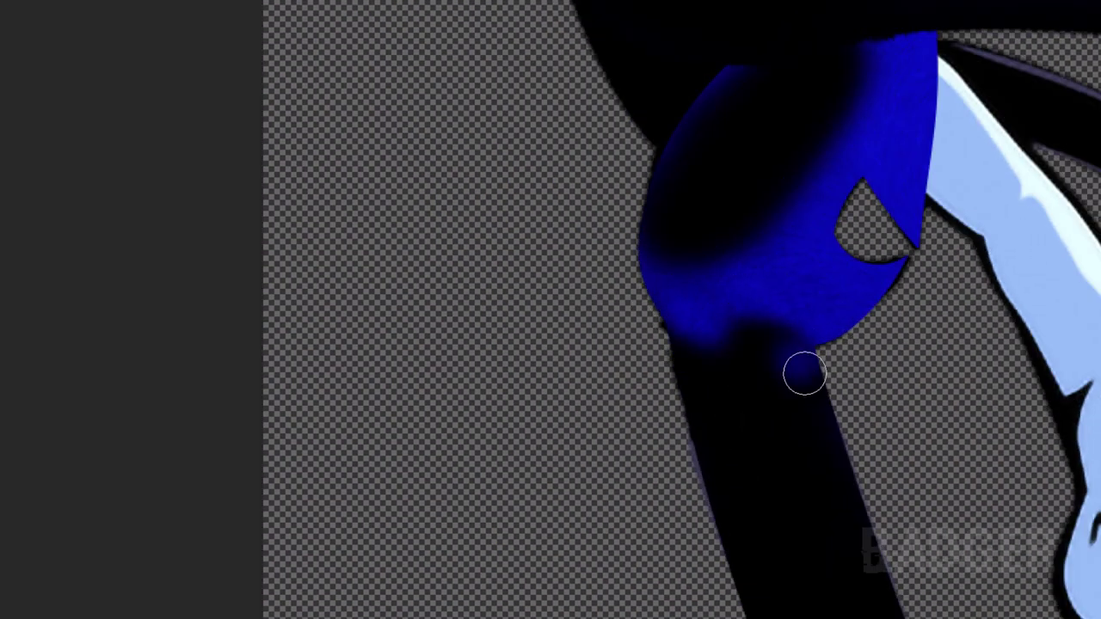
left_click_drag(830, 323, 779, 308)
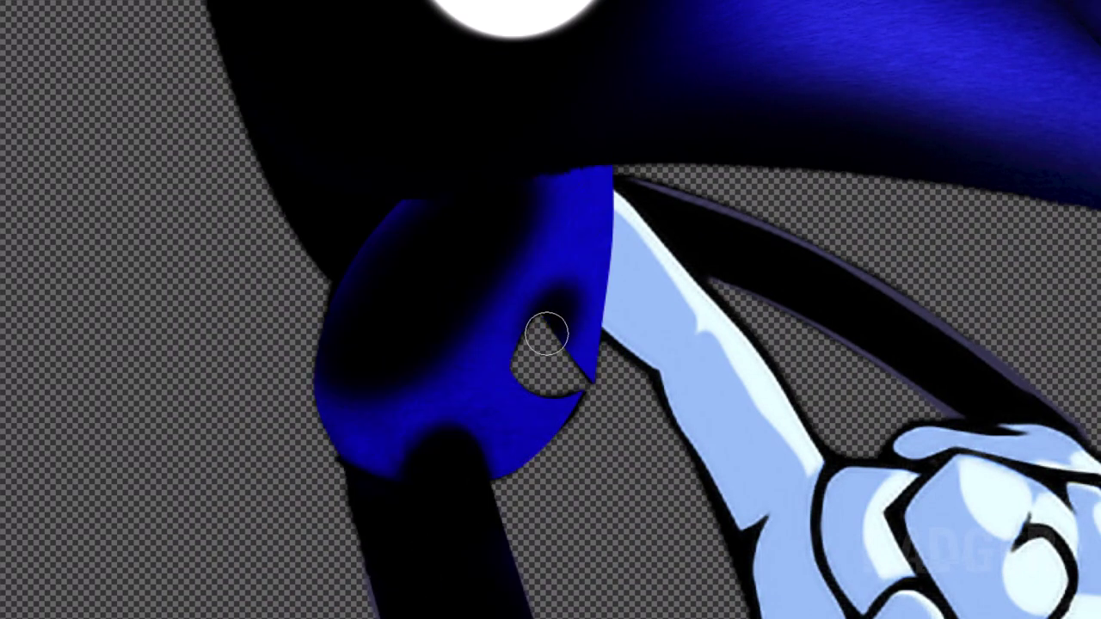
mouse_move(547, 335)
left_mouse_down()
mouse_move(573, 305)
mouse_move(602, 327)
left_mouse_up()
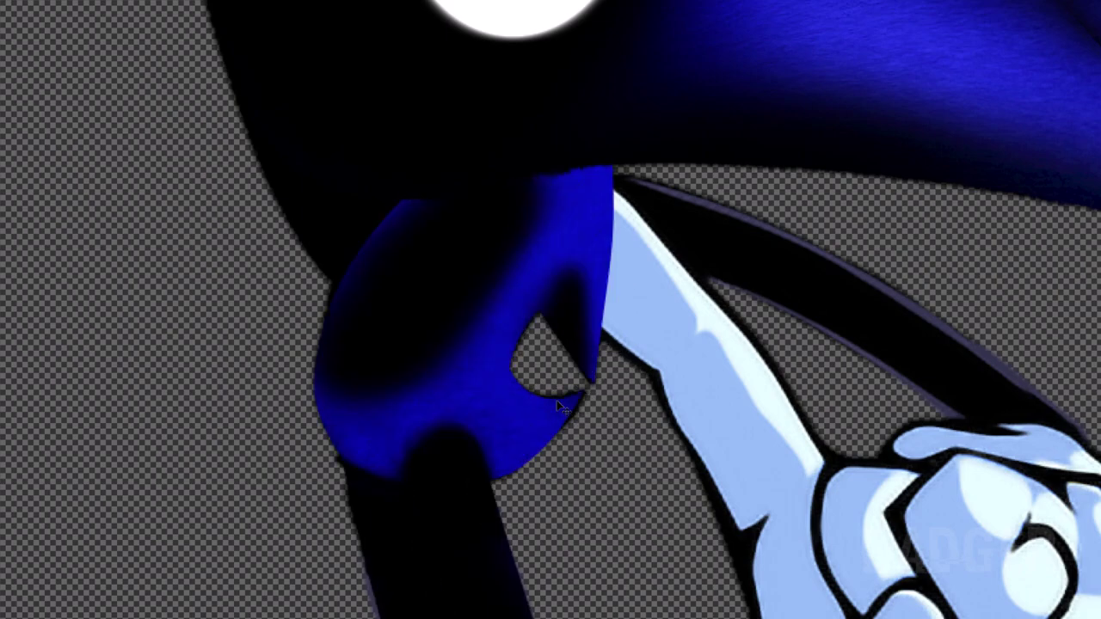
key("ctrl+0")
left_click_drag(302, 33, 343, 109)
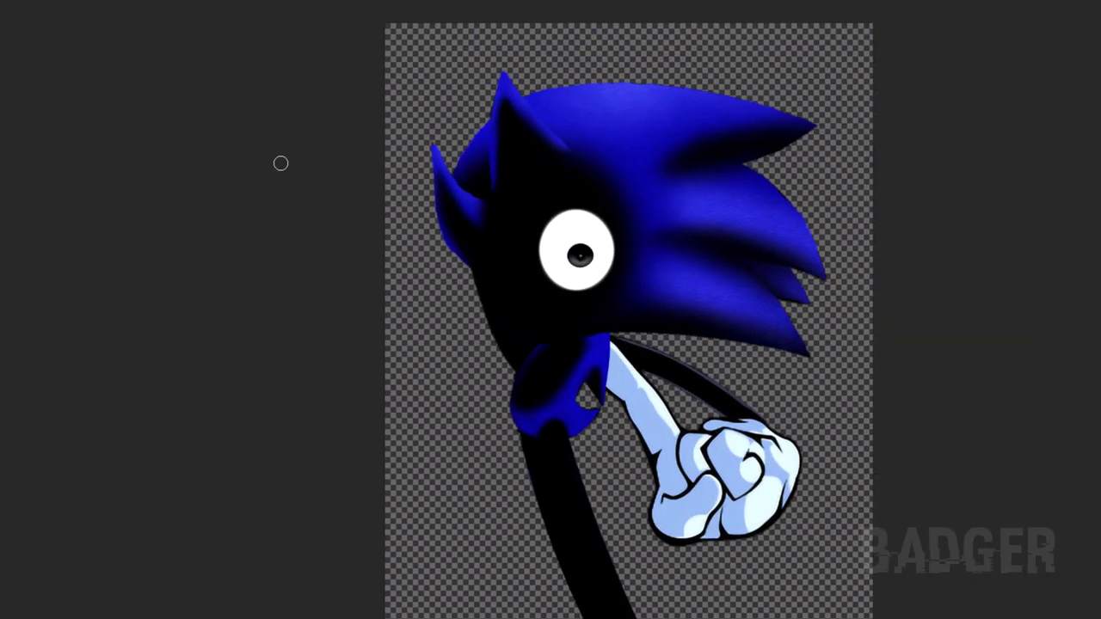
- Undo the last neck shading, then roughen the neck edge and lower cusp with textured blue
scroll(589, 411, "up", 3)
key("ctrl+z")
key("ctrl+z")
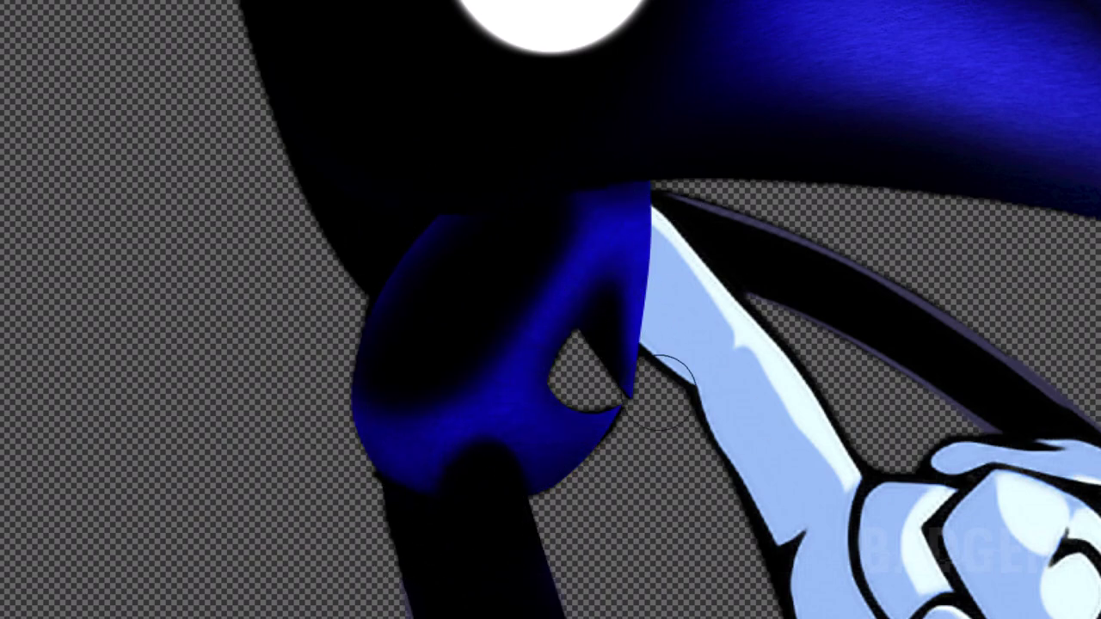
scroll(614, 365, "down", 5)
scroll(614, 365, "down", 2)
scroll(614, 366, "up", 7)
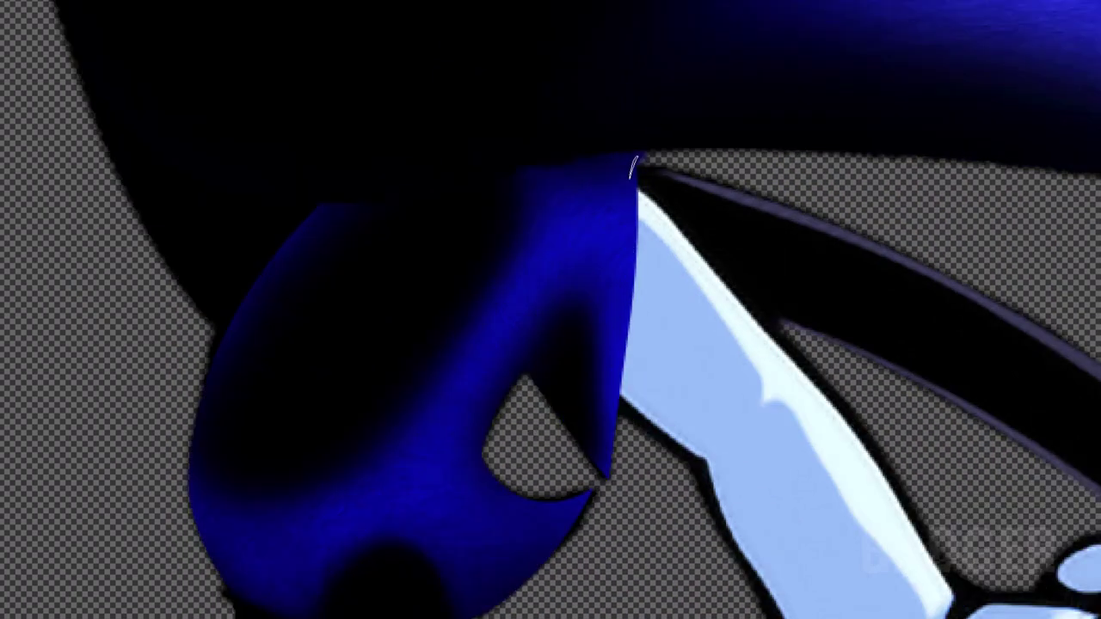
mouse_move(633, 166)
left_mouse_down()
mouse_move(612, 456)
mouse_move(641, 198)
mouse_move(621, 469)
left_mouse_up()
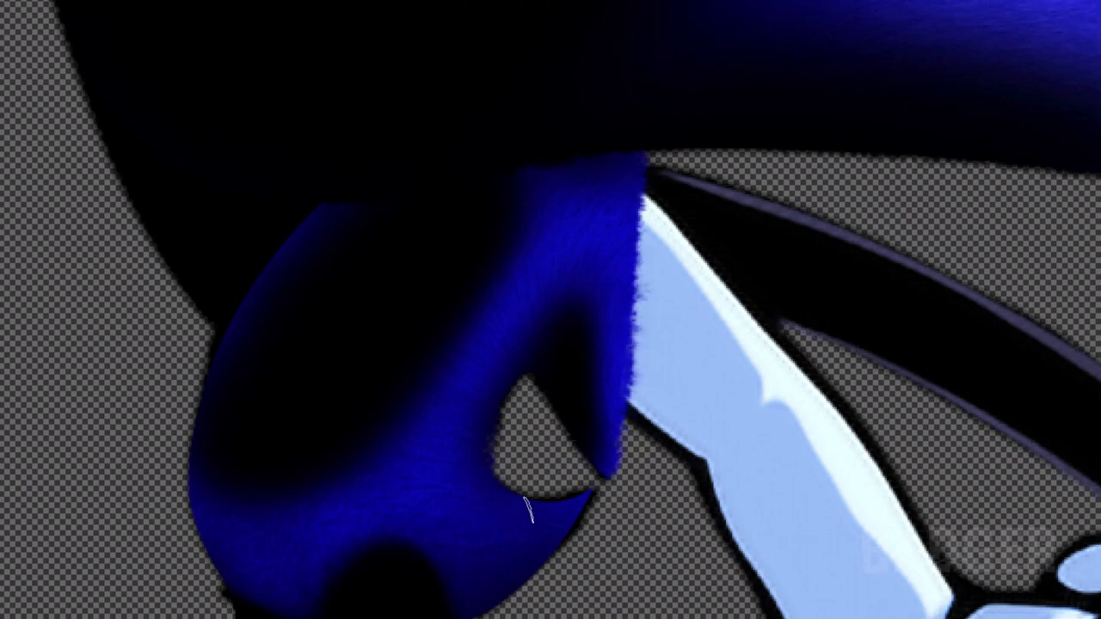
left_click_drag(529, 510, 599, 523)
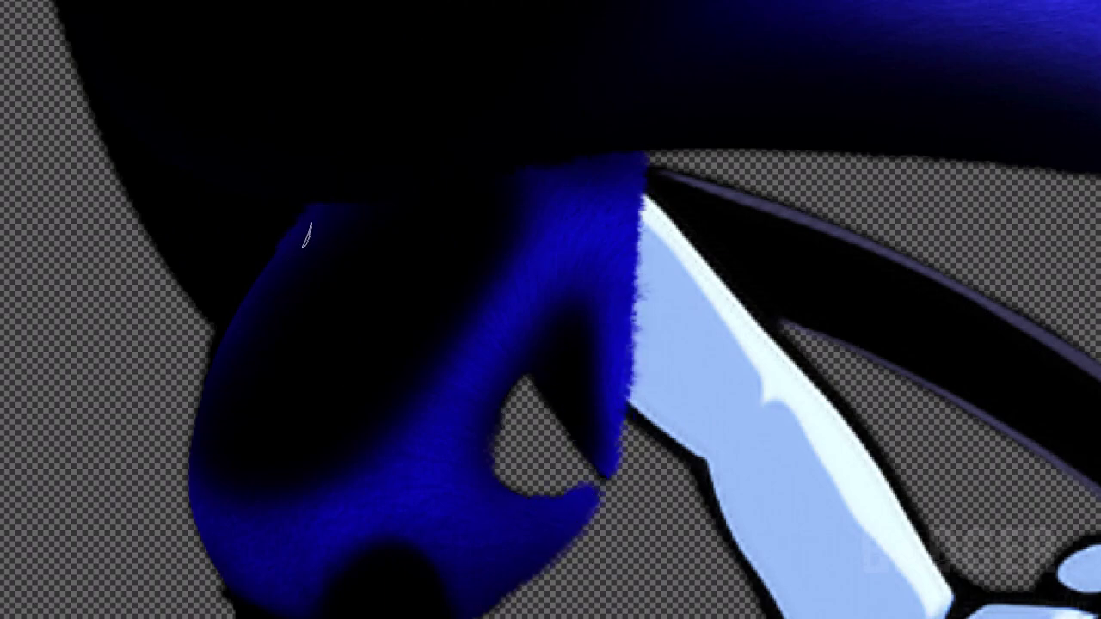
- Begin a pen path along the black arm from the neck toward the glove
scroll(614, 307, "down", 5)
scroll(577, 456, "down", 5)
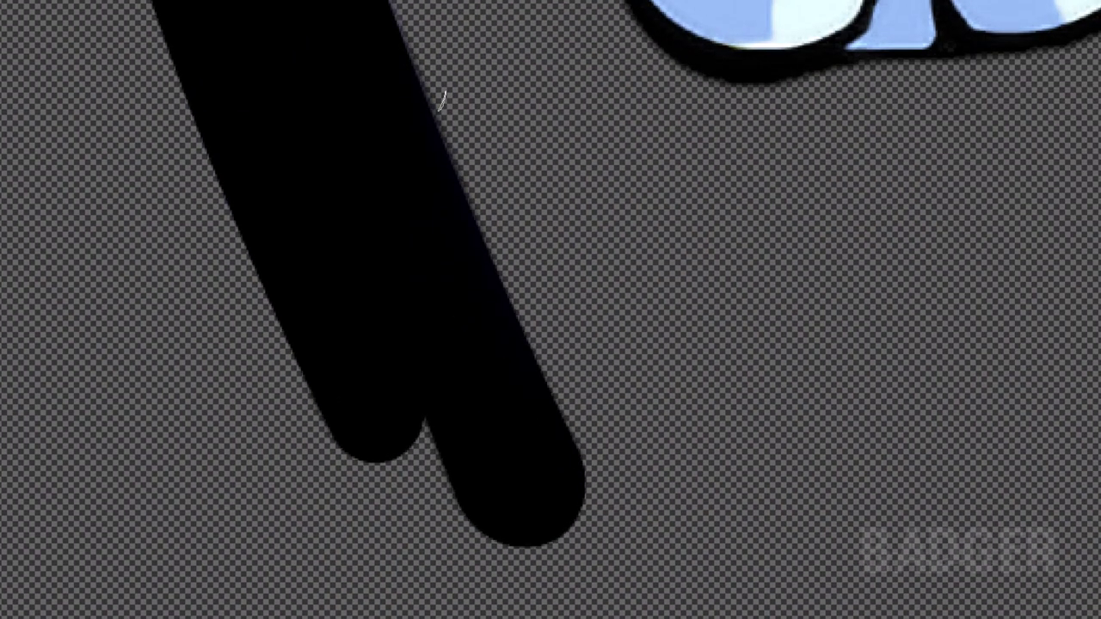
scroll(438, 120, "up", 4)
scroll(423, 129, "up", 2)
scroll(324, 393, "down", 3)
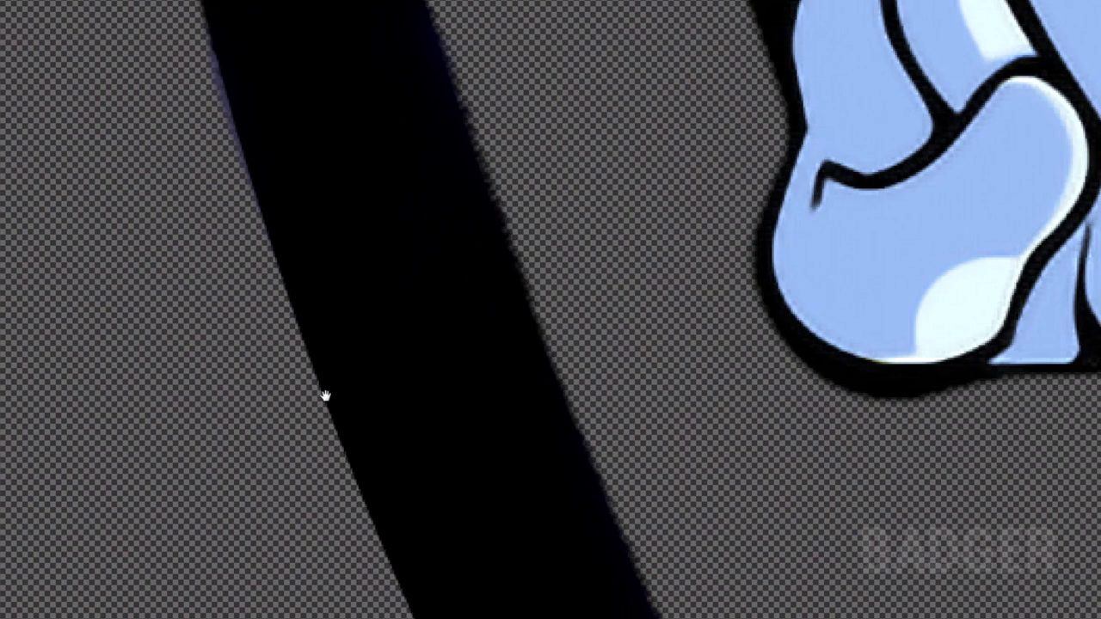
scroll(370, 447, "down", 3)
scroll(590, 462, "down", 2)
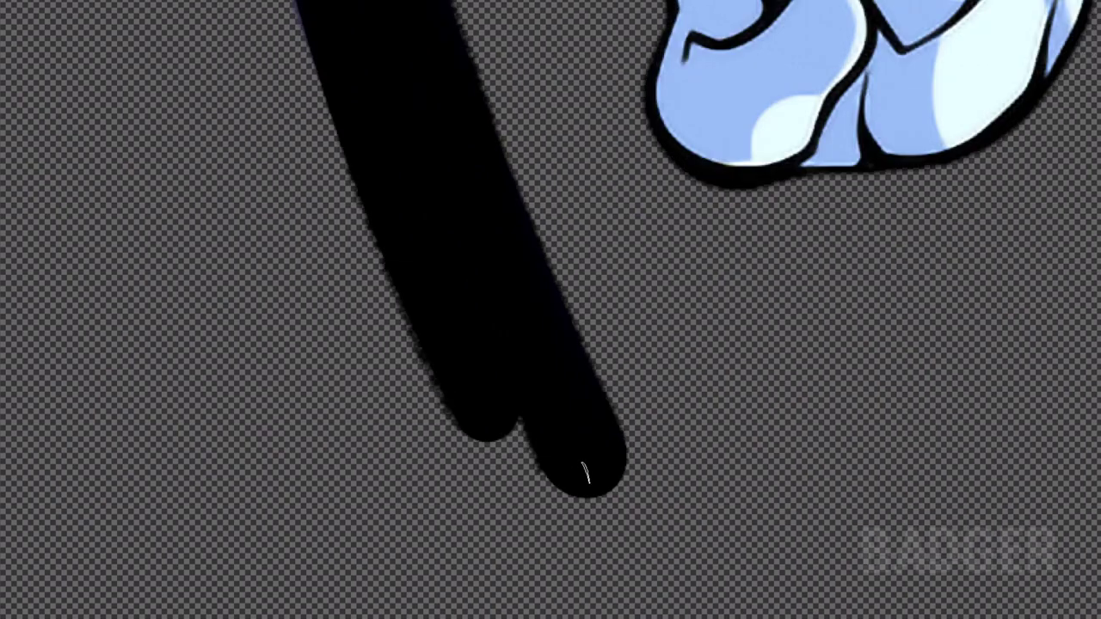
scroll(590, 462, "down", 3)
scroll(517, 362, "up", 5)
scroll(483, 322, "up", 2)
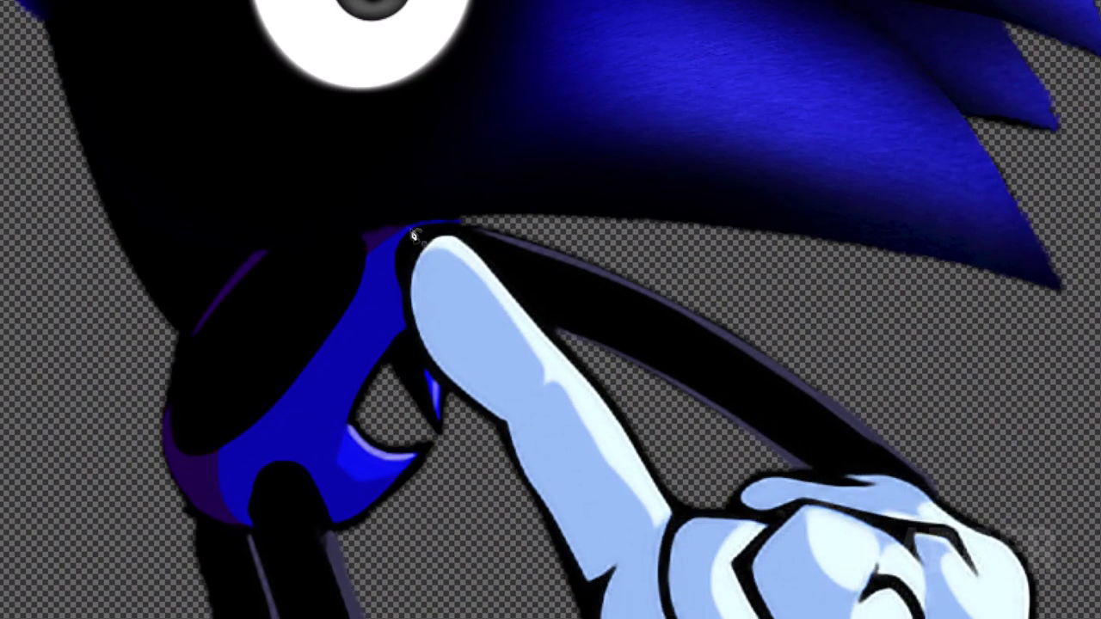
left_click(812, 387)
left_click(903, 474)
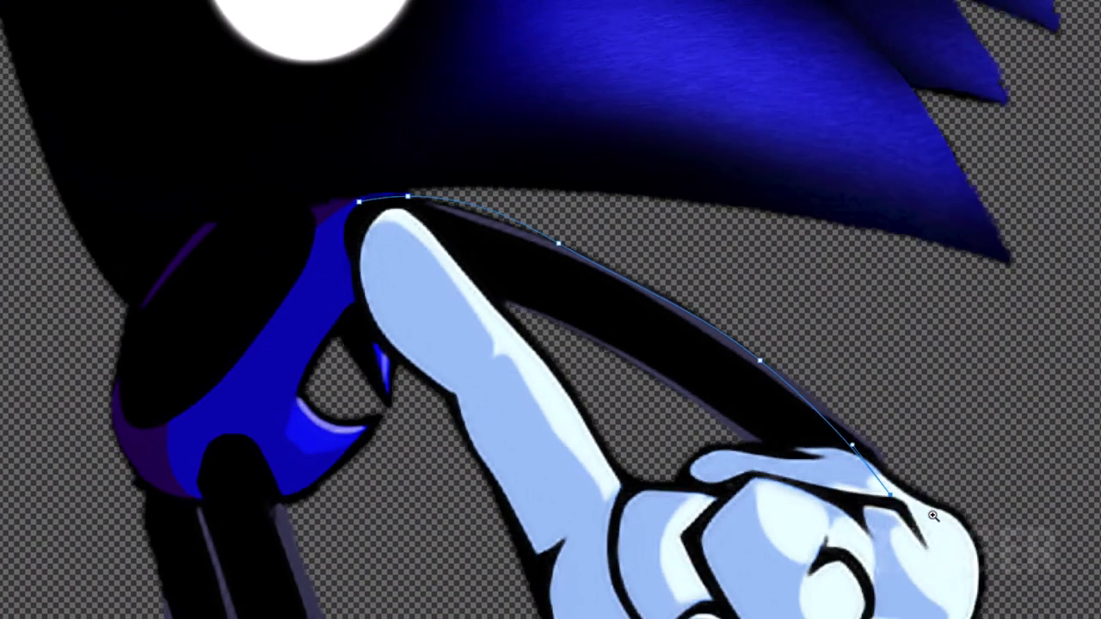
- Finish the arm outline from shoulder to glove and turn it into a selection
left_click_drag(897, 505, 912, 499)
left_click(347, 228)
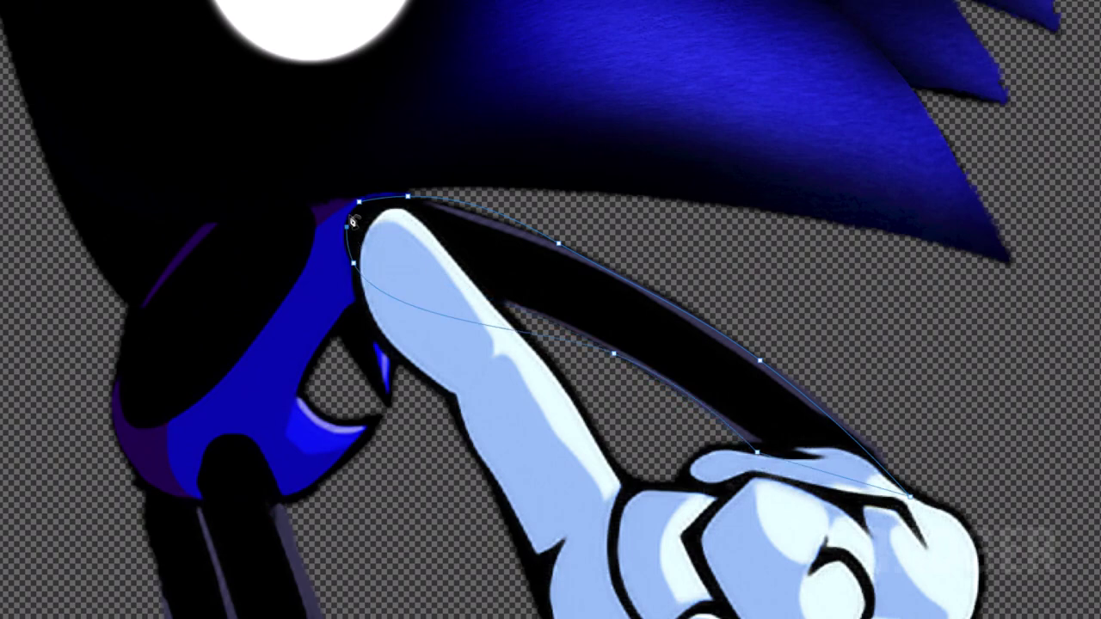
left_click_drag(350, 261, 493, 303)
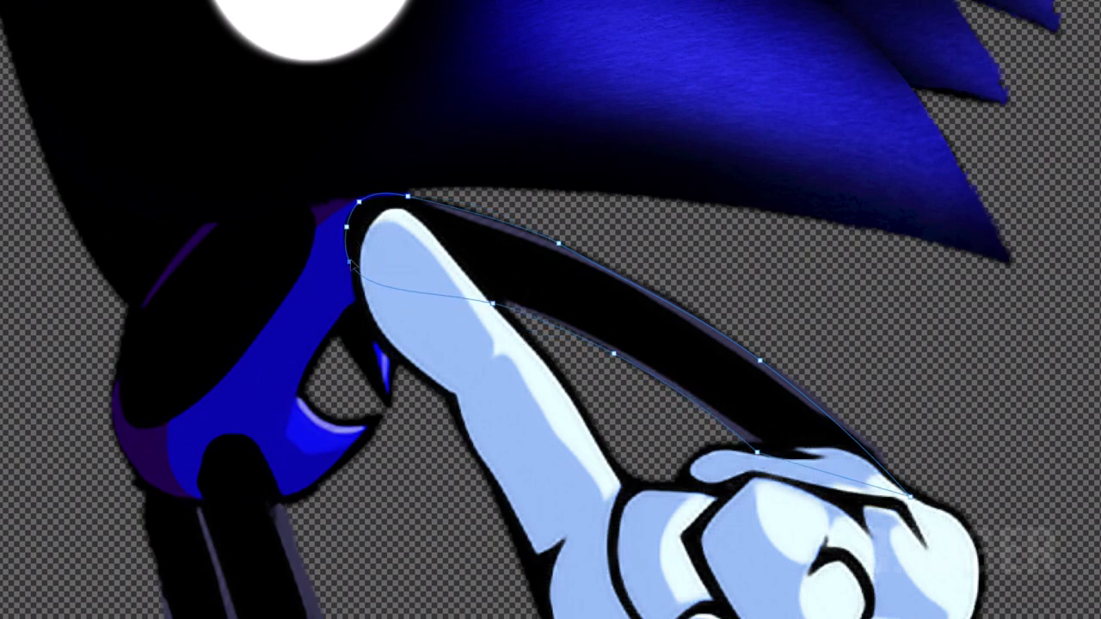
left_click(865, 451)
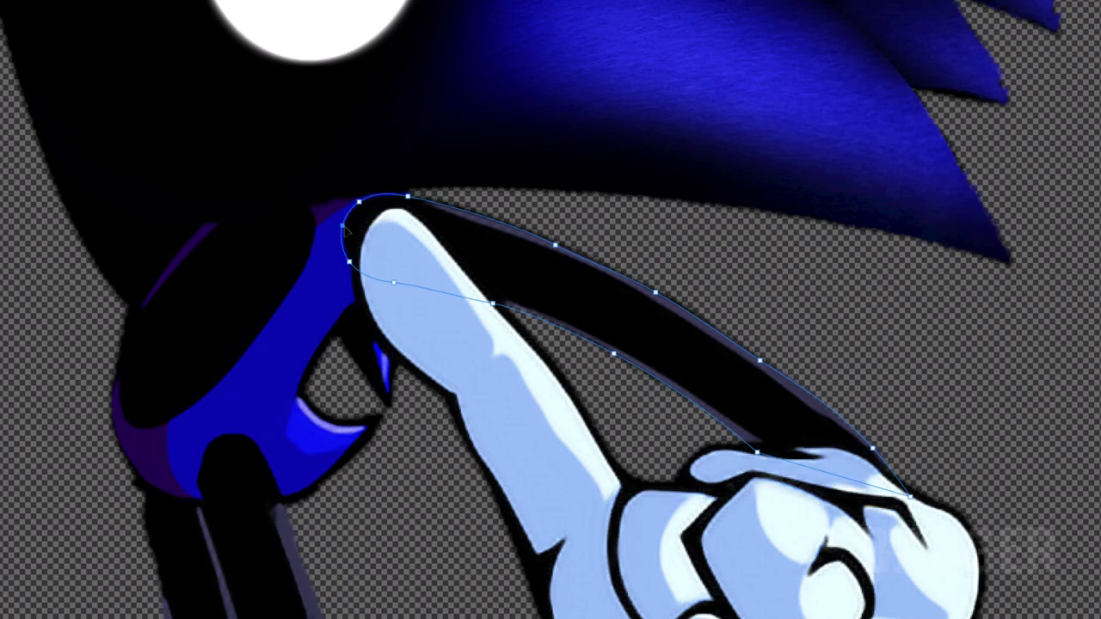
right_click(521, 244)
left_click(559, 296)
left_click(710, 123)
key("ctrl+0")
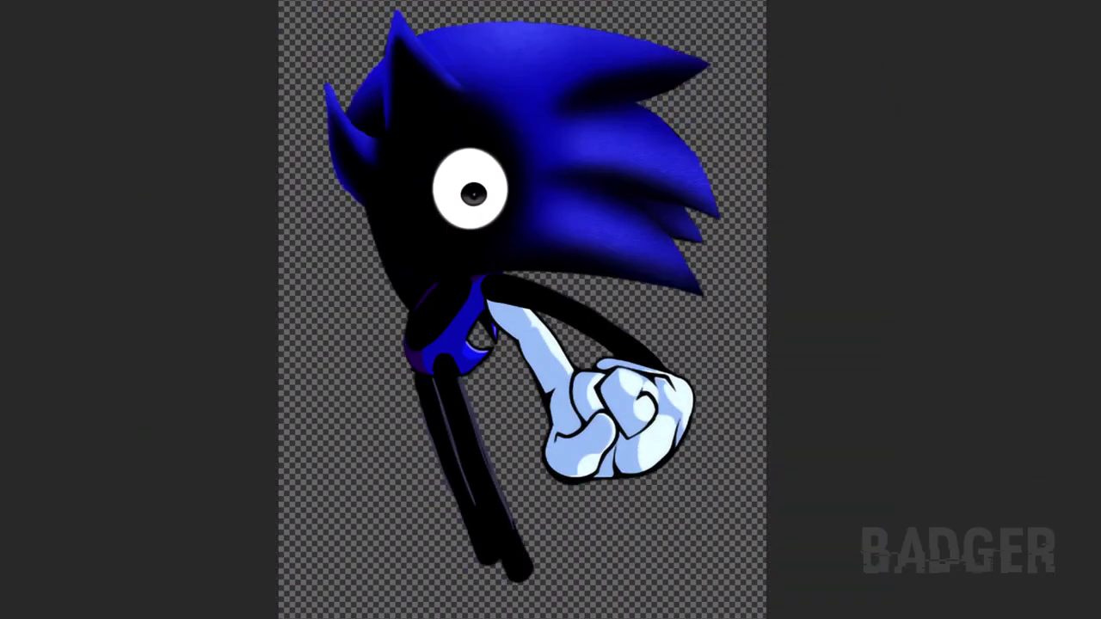
- Paint the selected arm solid black along its top edge and body
scroll(526, 289, "up", 5)
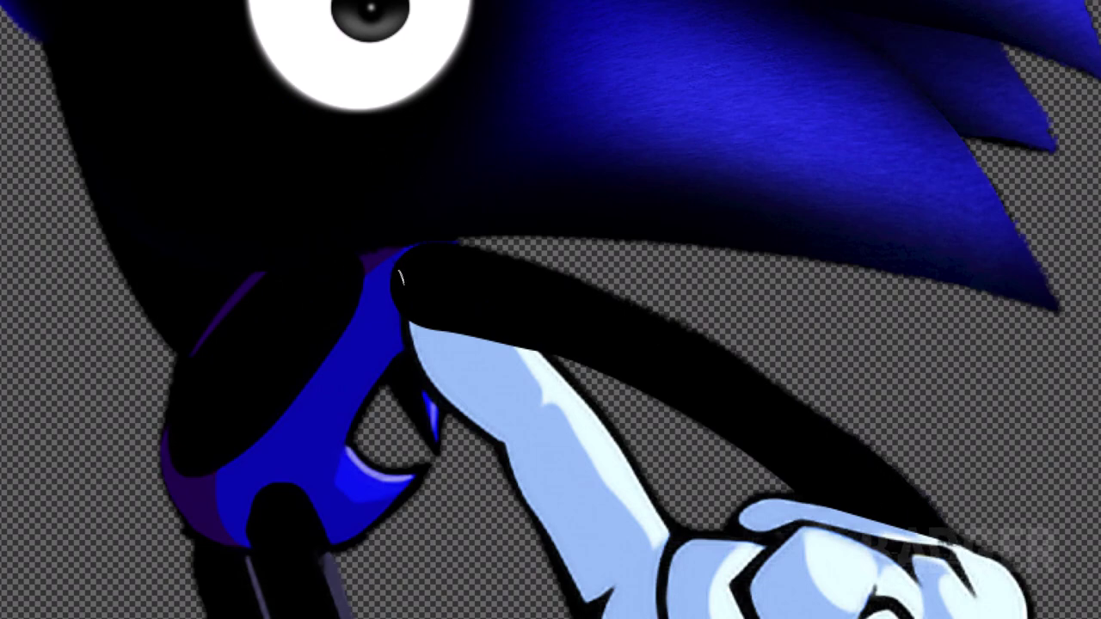
left_click_drag(401, 279, 551, 350)
key("ctrl+0")
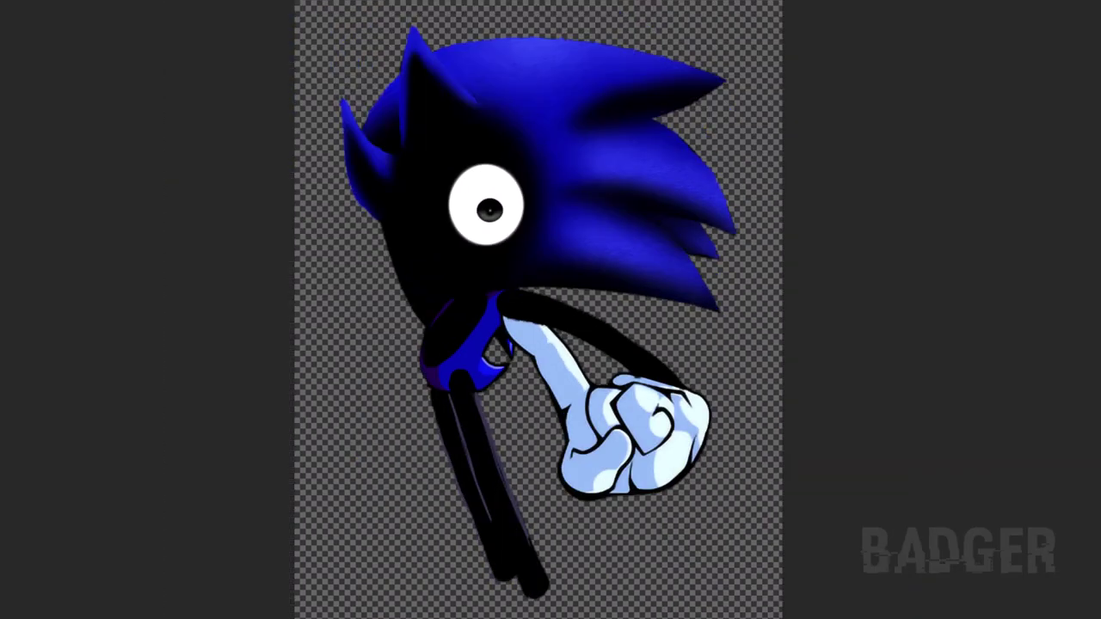
left_click_drag(482, 396, 516, 602)
scroll(530, 341, "up", 5)
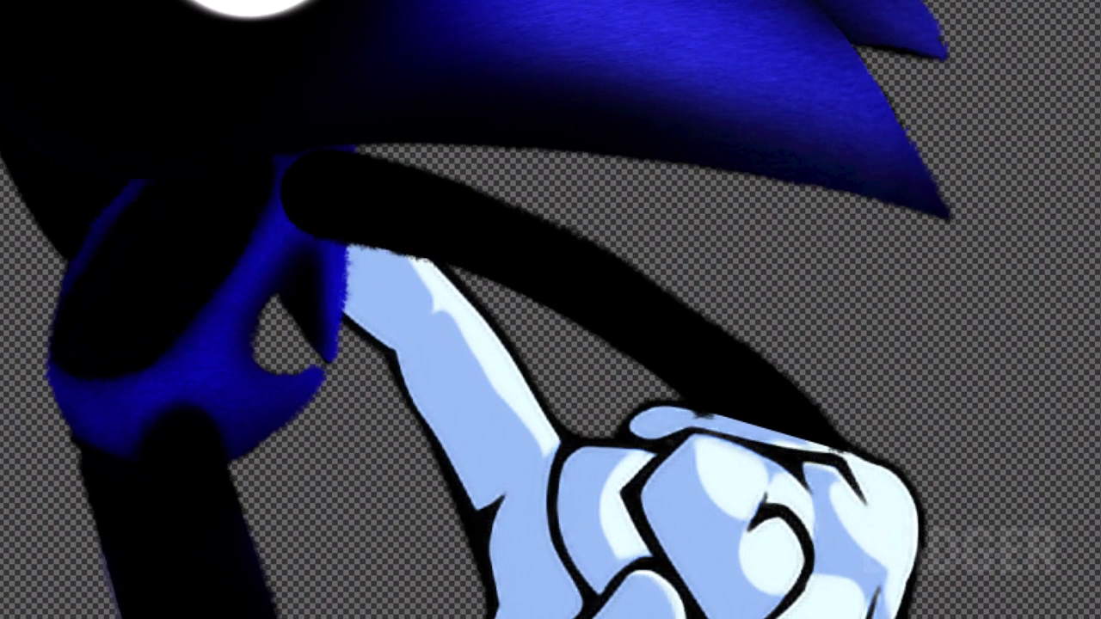
- Switch brush preset and darken the blue shoulder beside the arm
right_click(493, 357)
key("Escape")
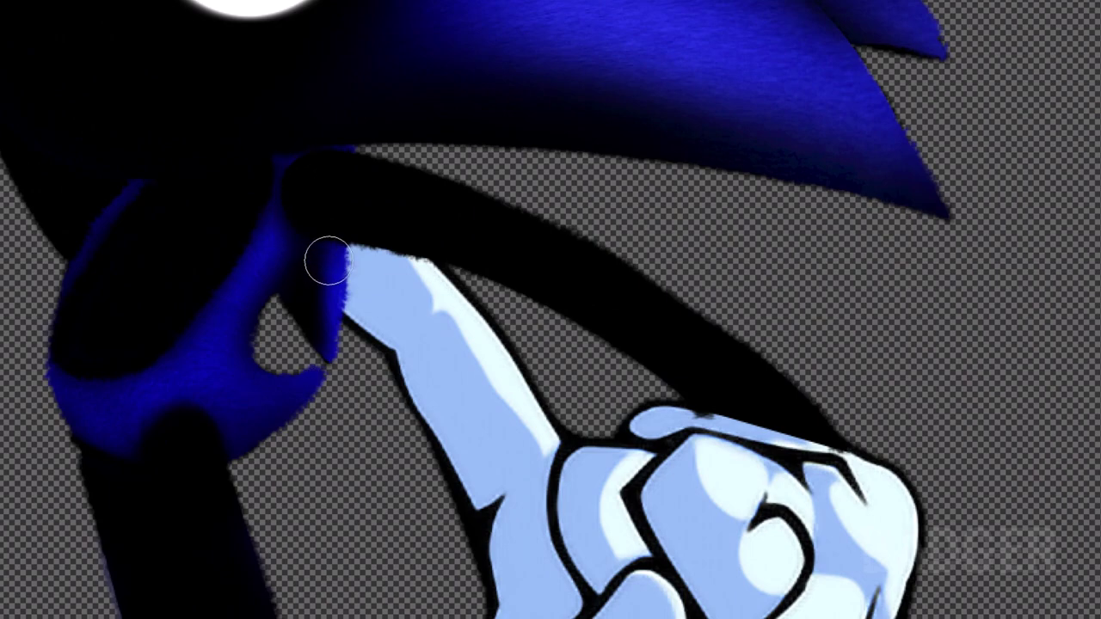
left_click_drag(328, 260, 341, 319)
key("ctrl+0")
scroll(490, 268, "up", 5)
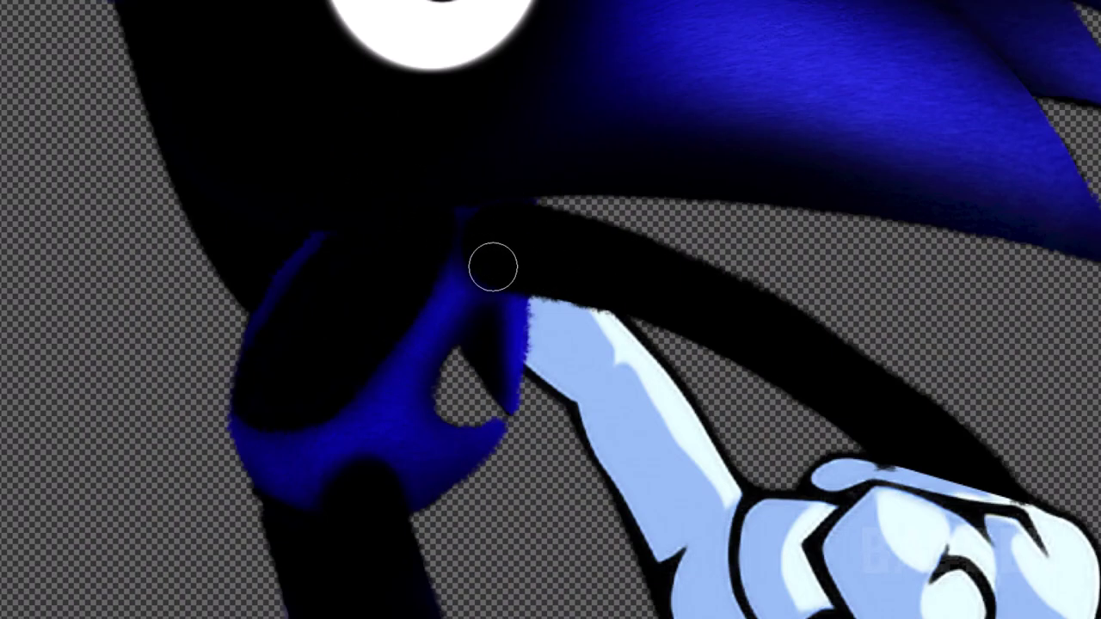
key("ctrl+0")
- Trace the fist's bottom edge and the finger's upper edge to the fingertip, closing the hand outline
scroll(534, 320, "up", 2)
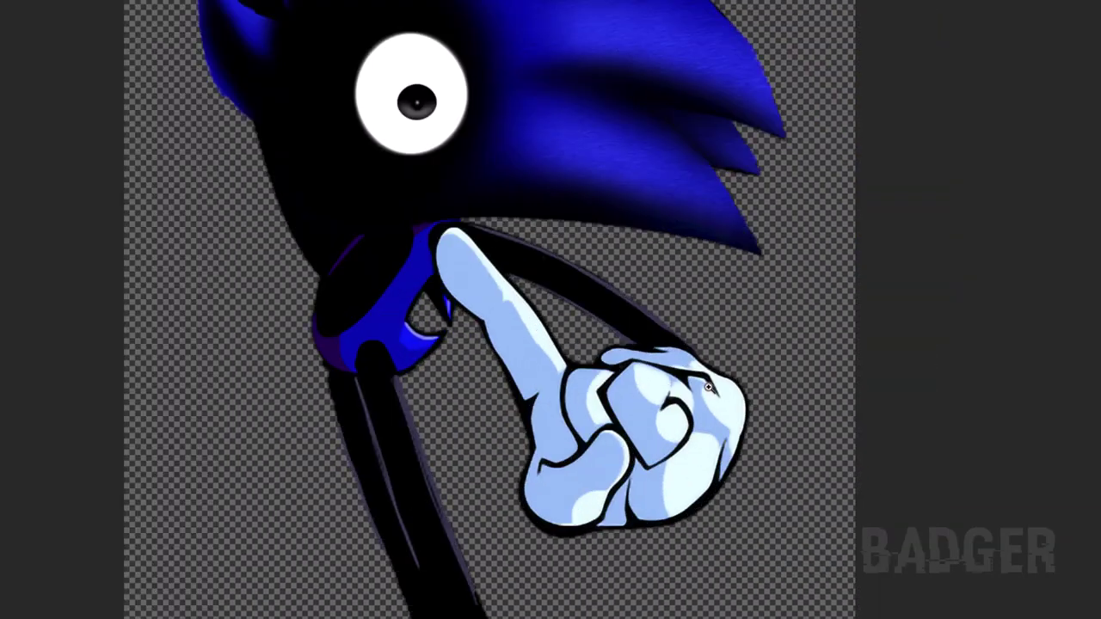
scroll(534, 321, "up", 2)
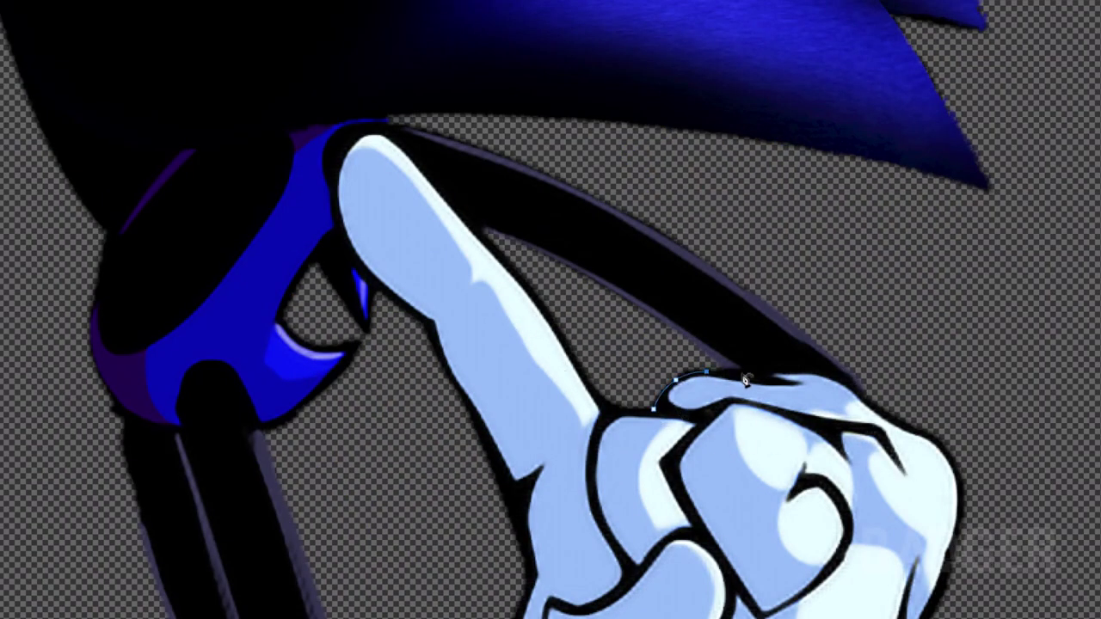
scroll(931, 441, "down", 3)
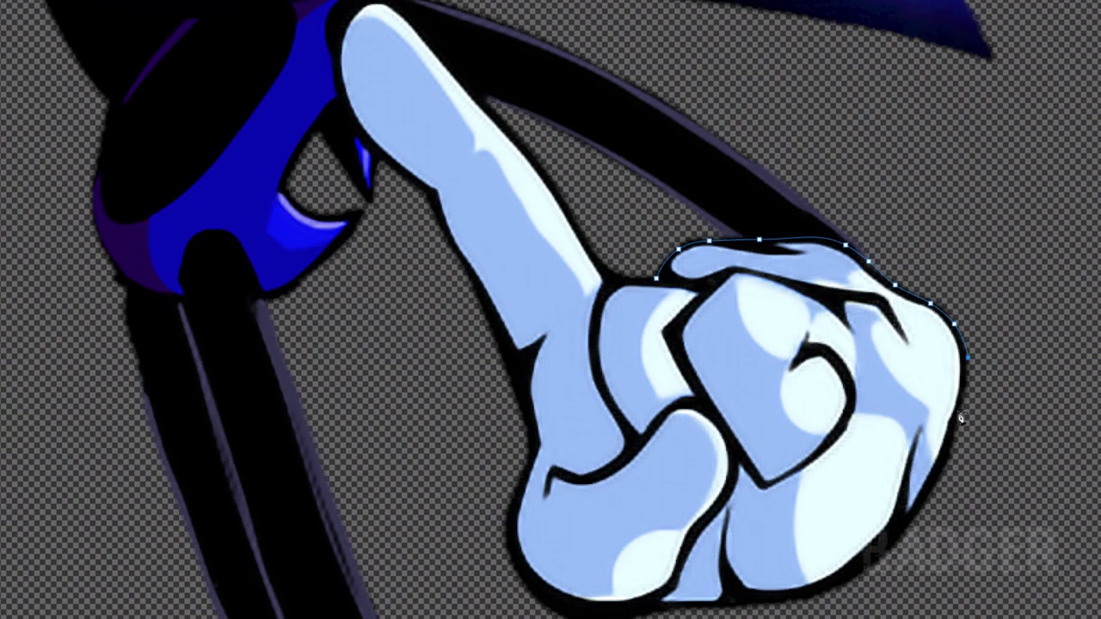
left_click_drag(846, 591, 687, 613)
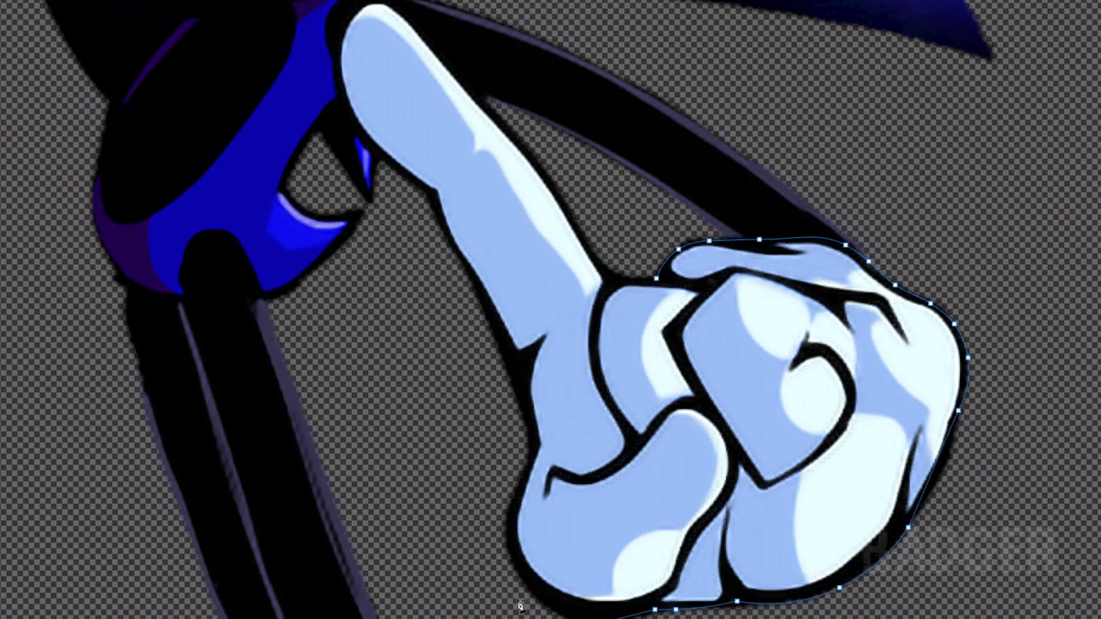
left_click_drag(447, 234, 559, 449)
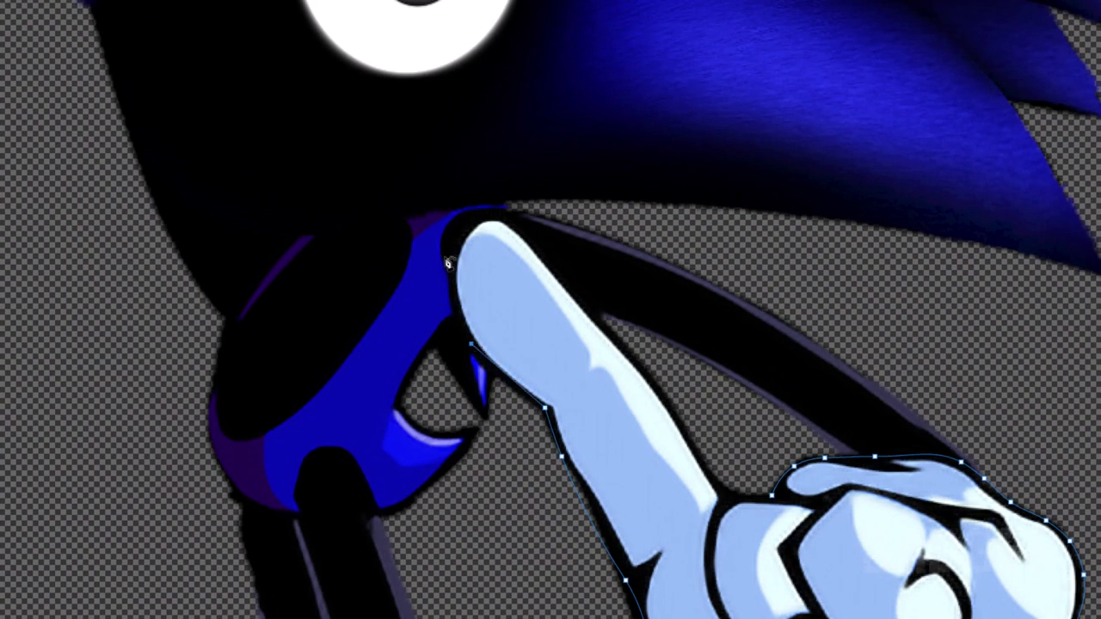
left_click(544, 406)
left_click(471, 344)
left_click(451, 254)
left_click(495, 209)
left_click(765, 503)
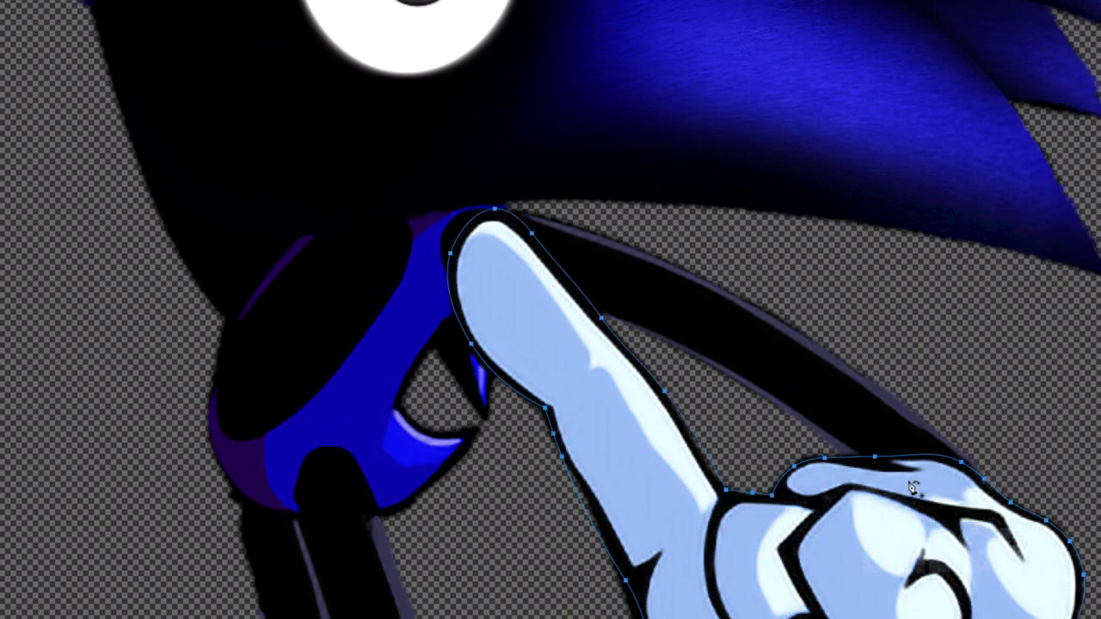
- Fill the closed hand path with pale cyan
scroll(765, 503, "down", 3)
scroll(601, 407, "up", 2)
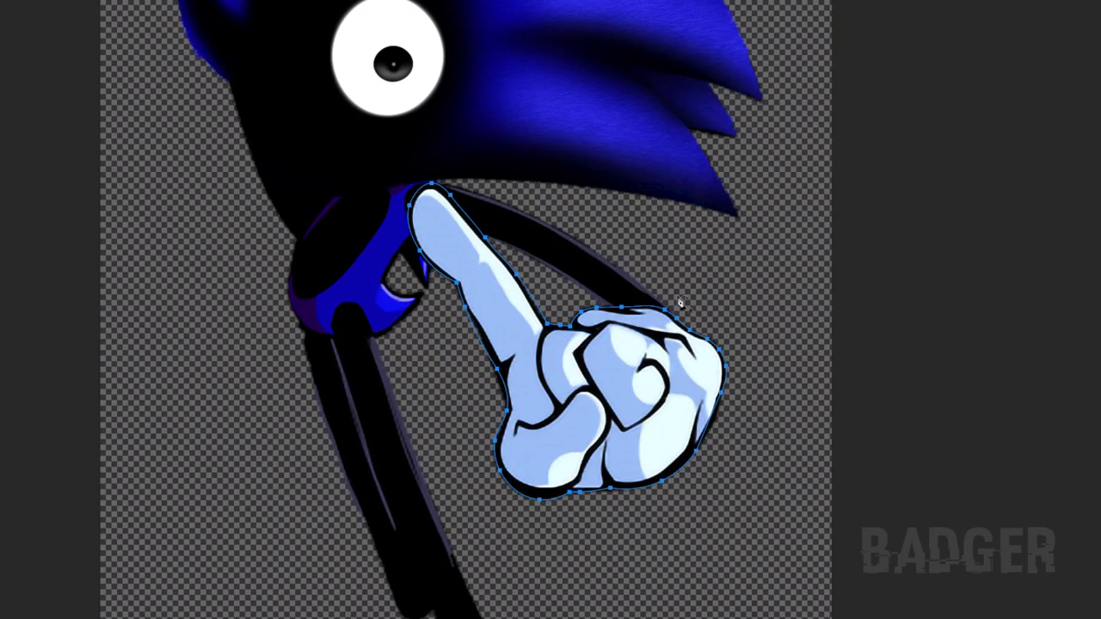
right_click(676, 310)
left_click(714, 378)
left_click(622, 202)
right_click(663, 86)
left_click(700, 167)
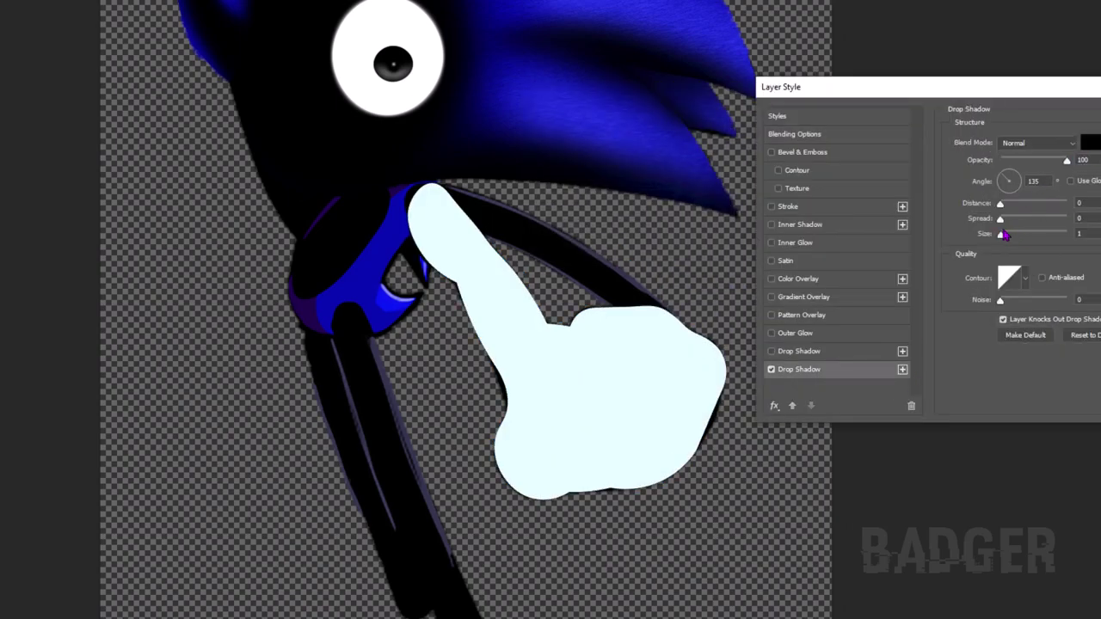
- Brush soft grey shading into the eye white with a larger brush and apply an Outer Glow
key("Return")
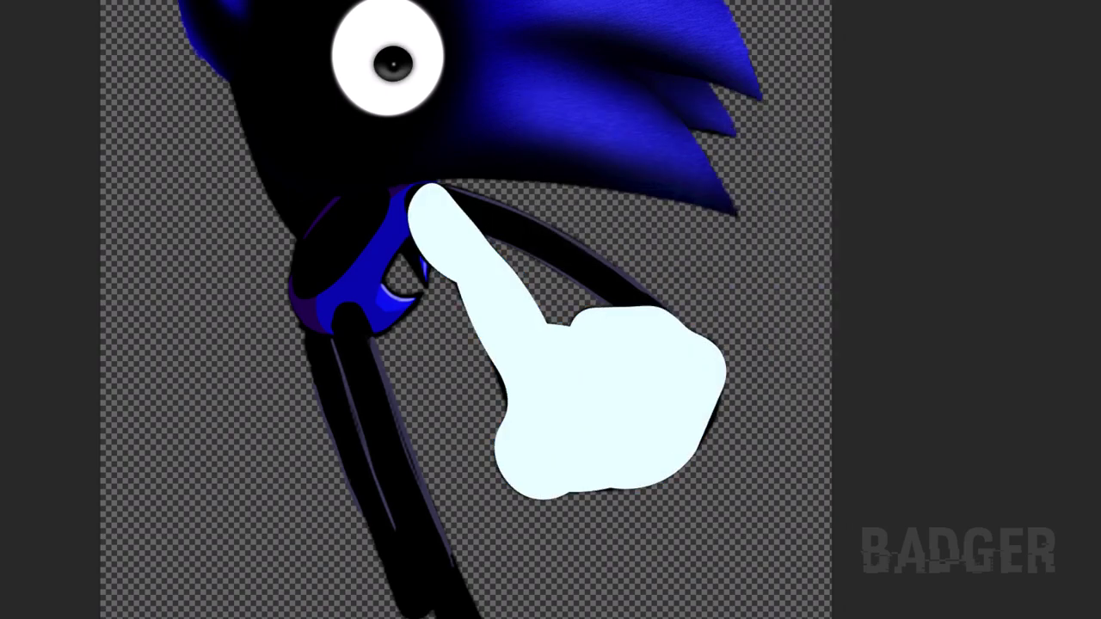
scroll(542, 290, "up", 3)
key("bracketright")
key("bracketright")
key("bracketright")
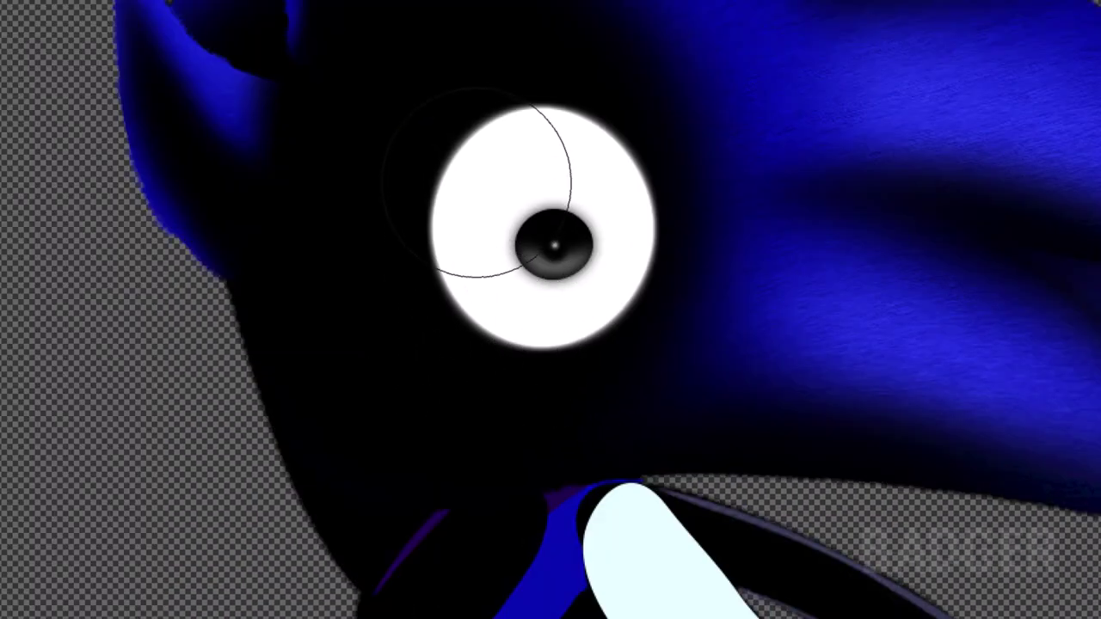
left_click_drag(477, 183, 644, 135)
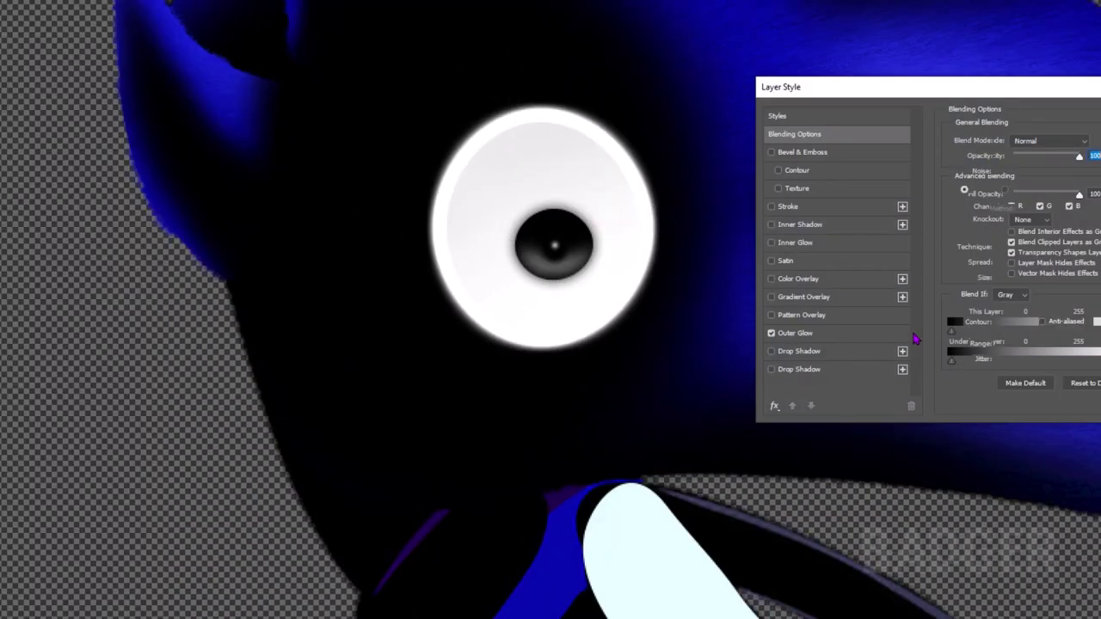
key("Return")
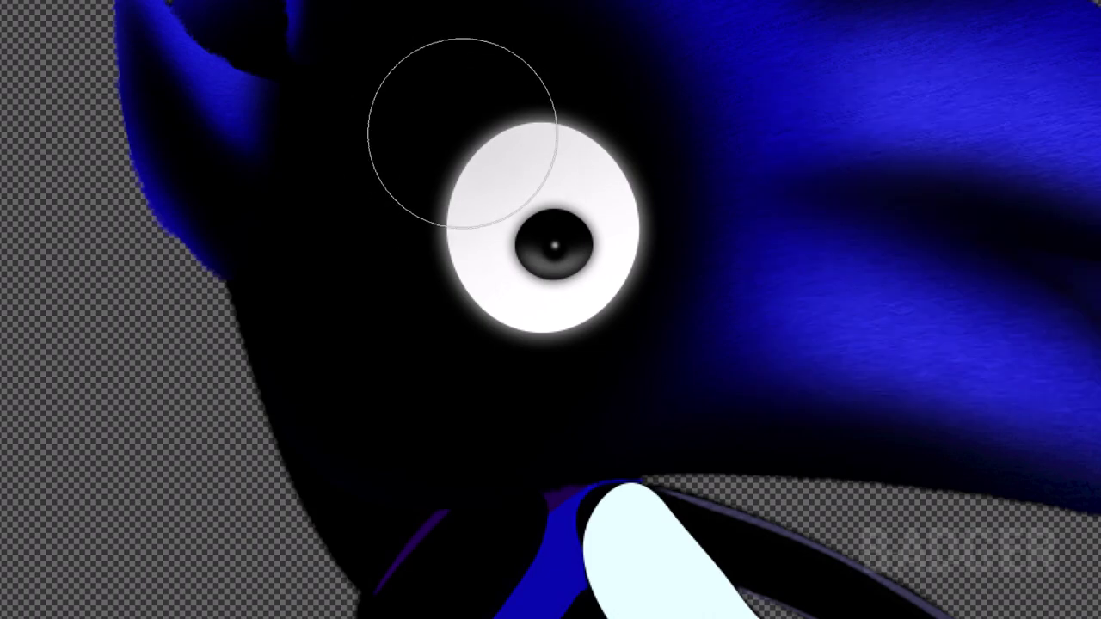
key("ctrl+0")
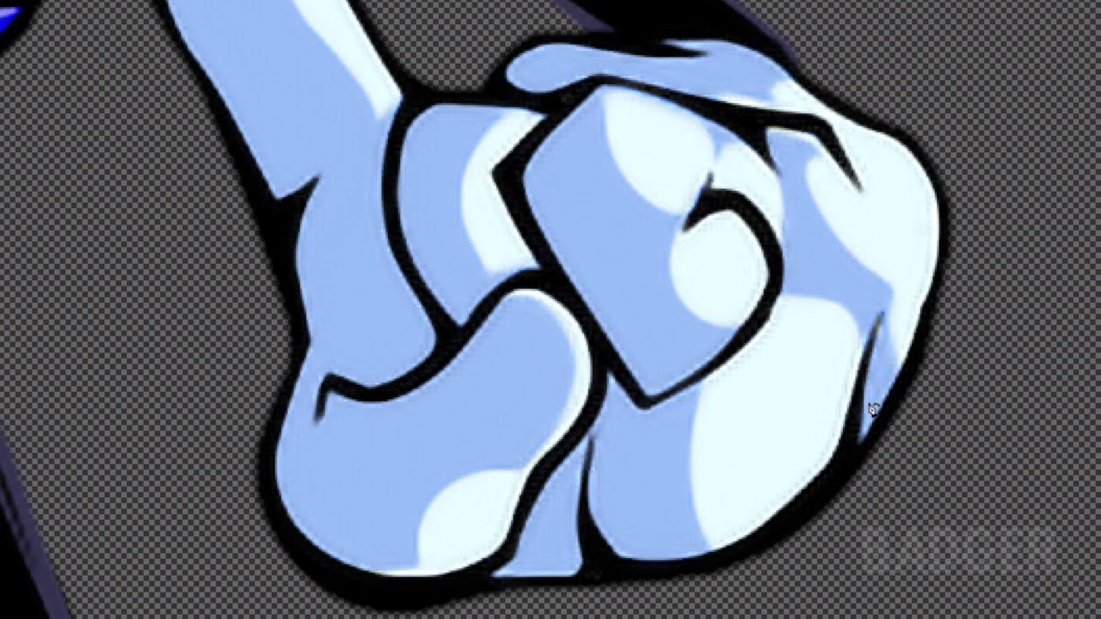
- Outline the crescent crease along the fist's bottom, select it, and paint a soft grey shadow
left_click(861, 426)
left_click(800, 539)
left_click_drag(647, 588, 590, 537)
left_click_drag(888, 598, 907, 488)
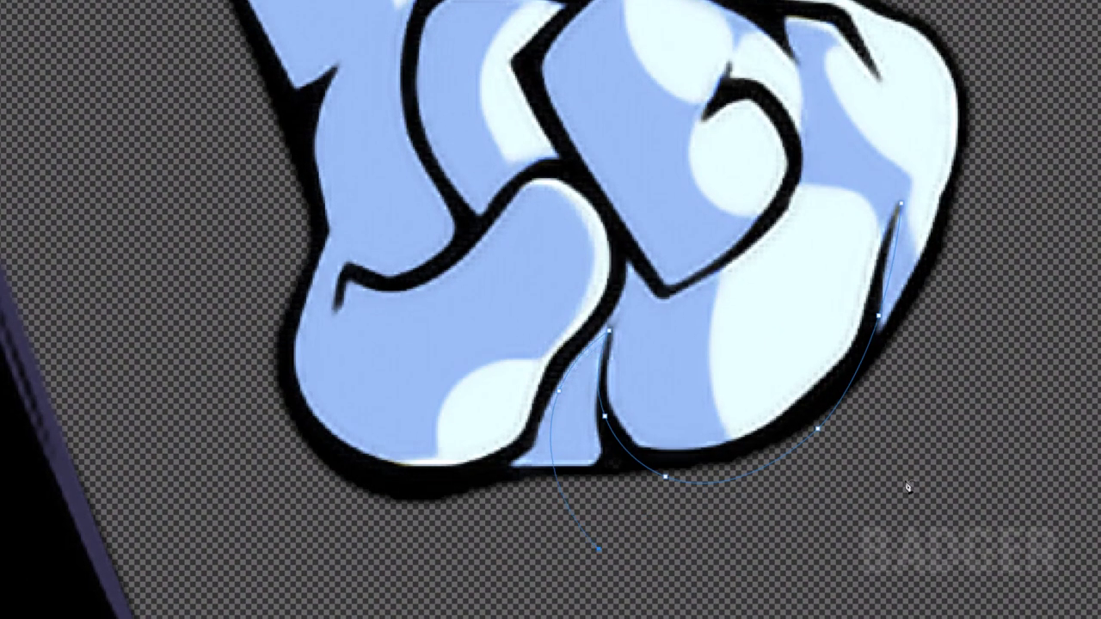
right_click(901, 204)
key("Return")
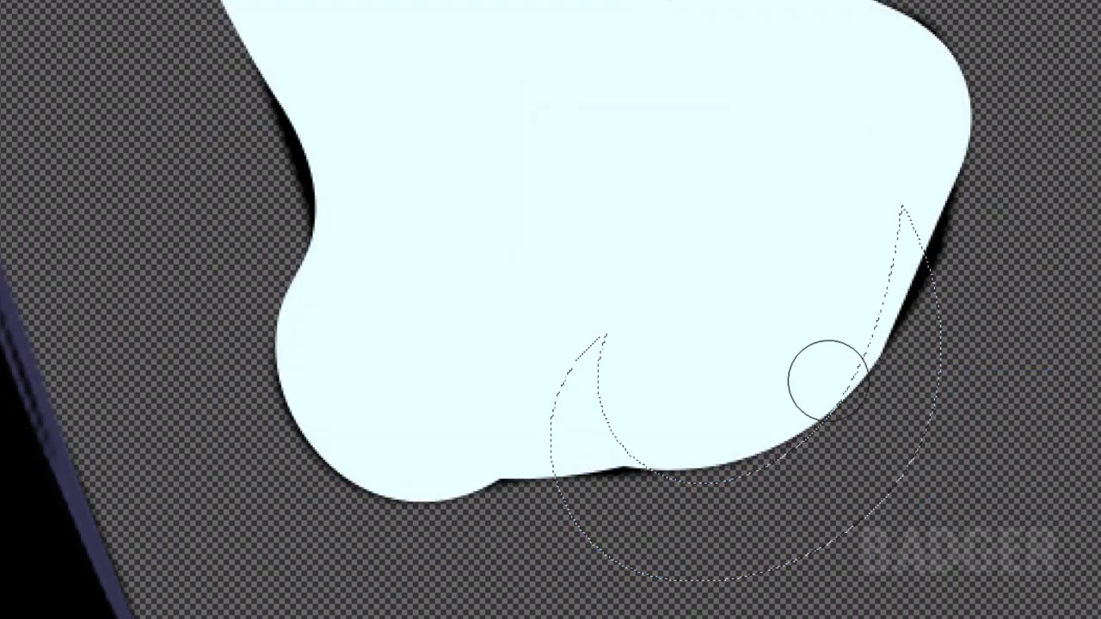
left_click_drag(808, 401, 570, 361)
key("ctrl+d")
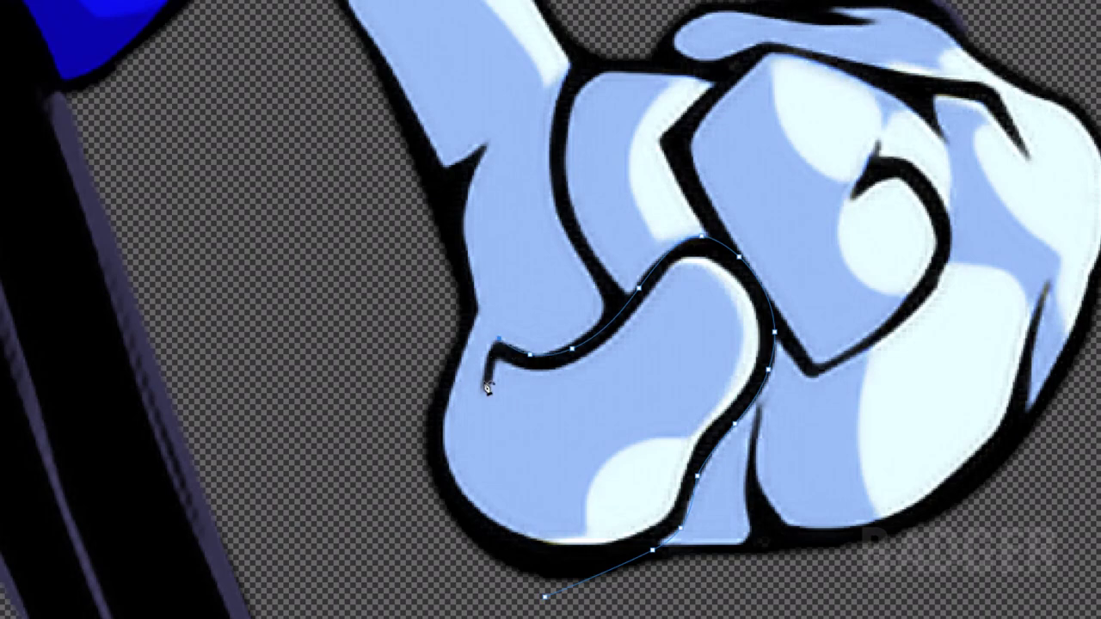
- Close the curled-finger outline, select it, and brush grey shading inside
left_click(626, 178)
right_click(801, 333)
left_click(835, 388)
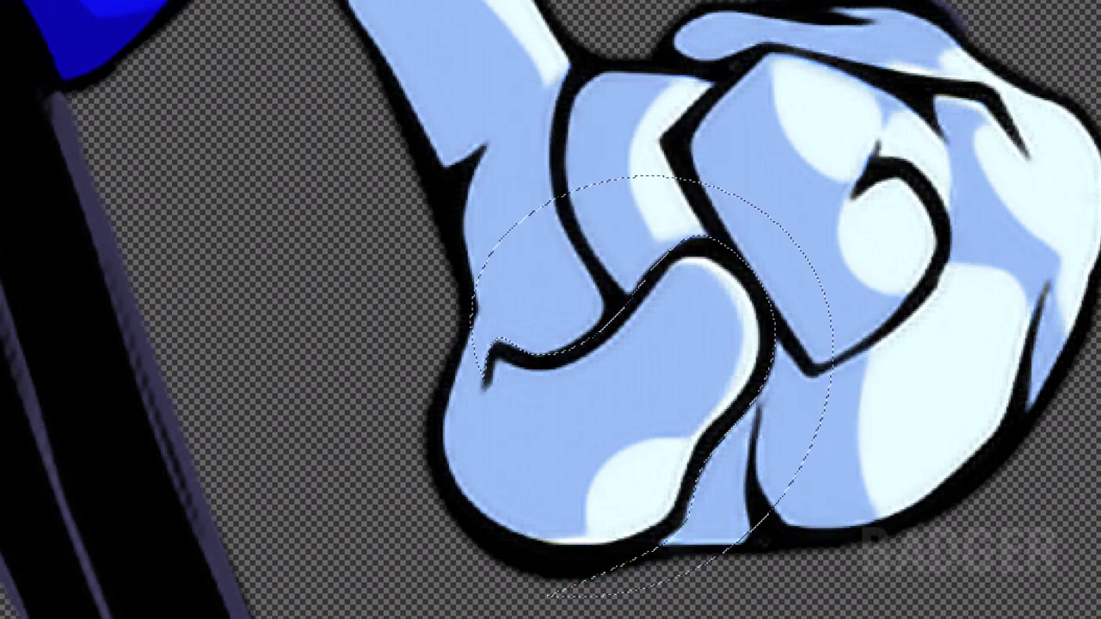
key("ctrl+z")
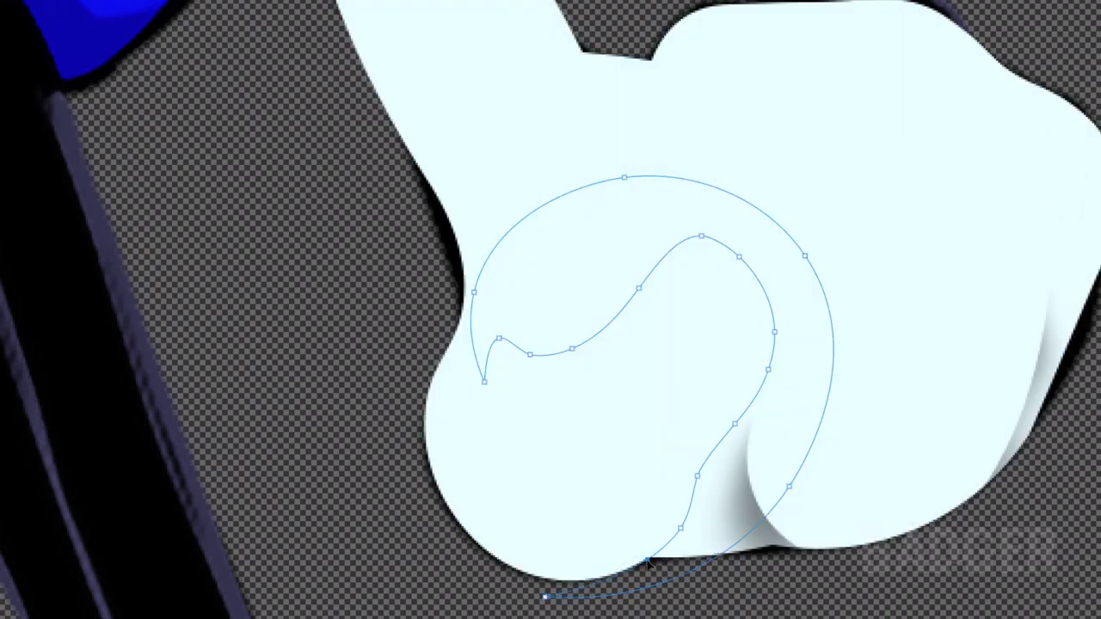
right_click(592, 228)
left_click(646, 284)
key("Return")
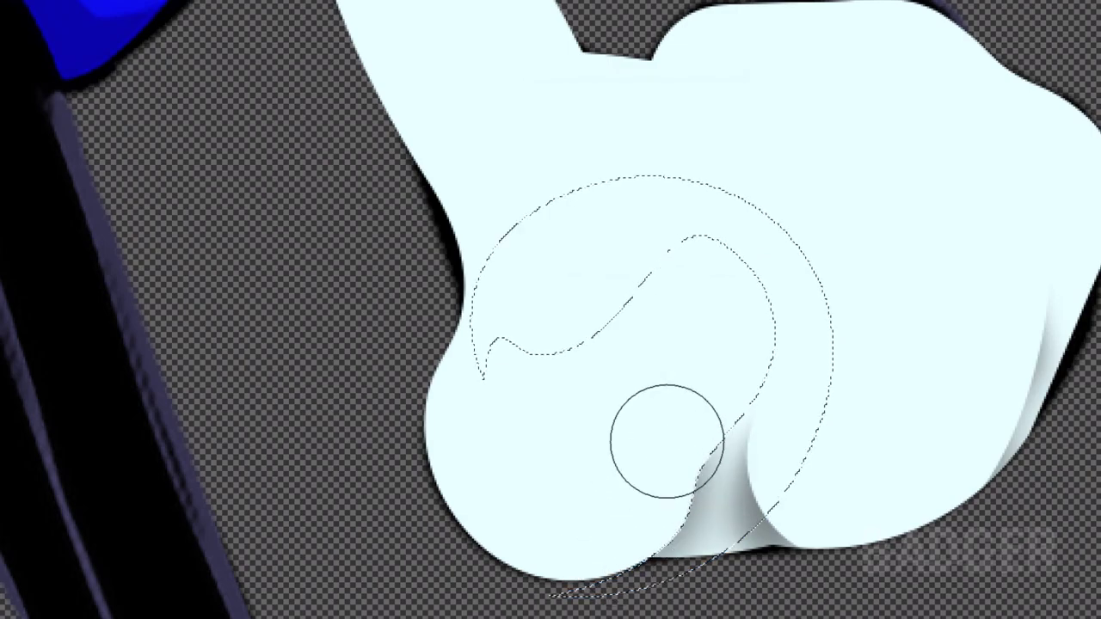
mouse_move(667, 441)
left_mouse_down()
mouse_move(717, 290)
mouse_move(521, 381)
mouse_move(782, 339)
left_mouse_up()
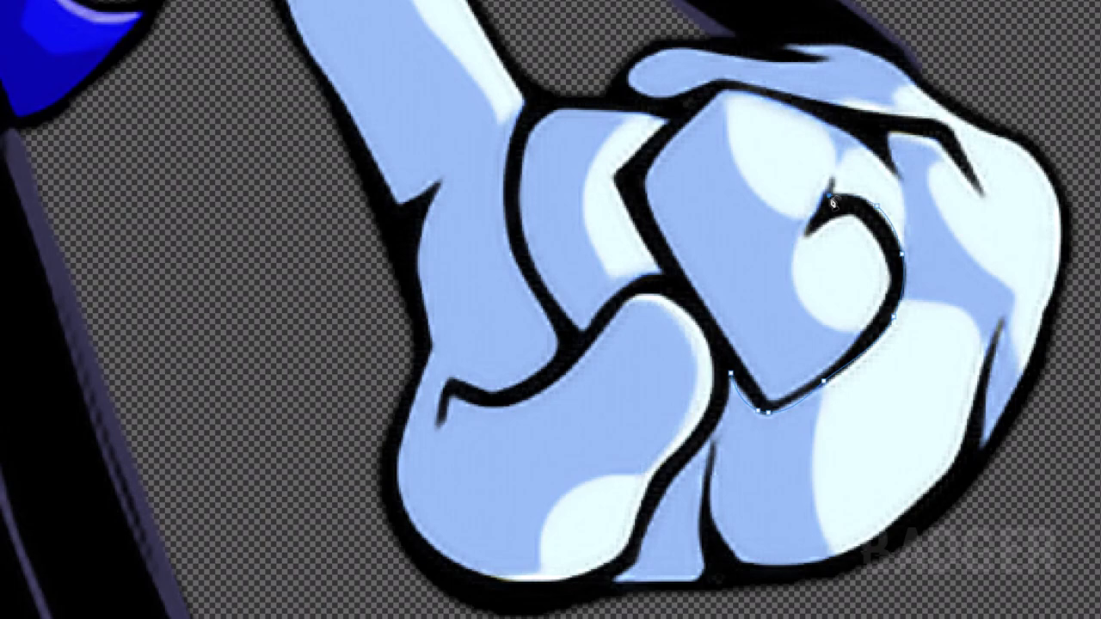
- Close the upper crescent outline, select it, and brush soft grey shading into it
left_click(858, 428)
left_click(761, 454)
left_click(731, 378)
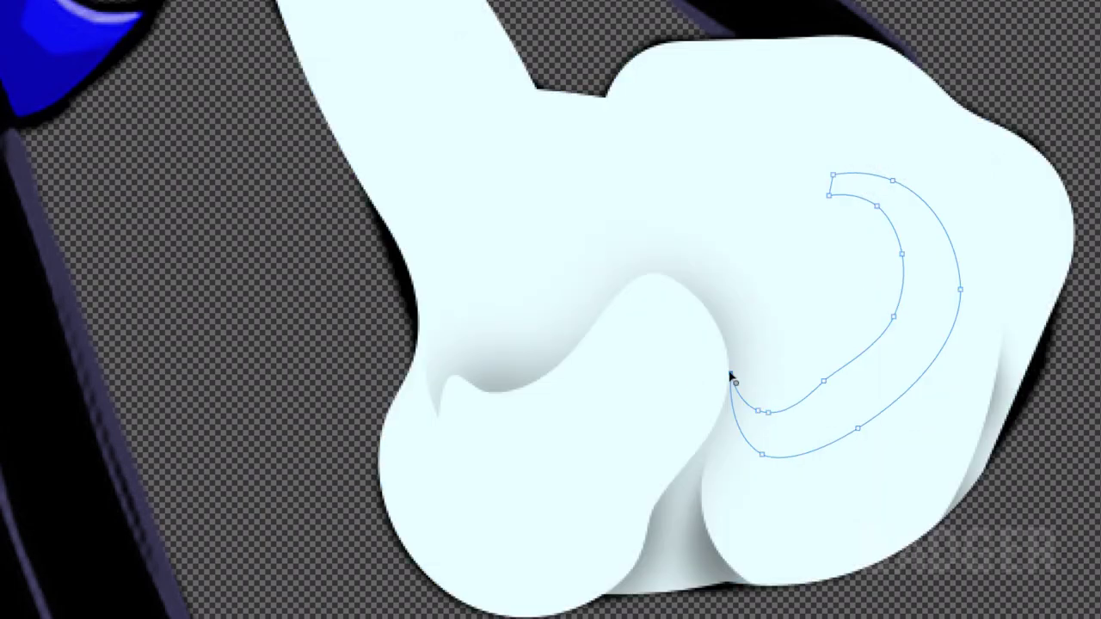
key("ctrl+Return")
left_click_drag(715, 427, 857, 250)
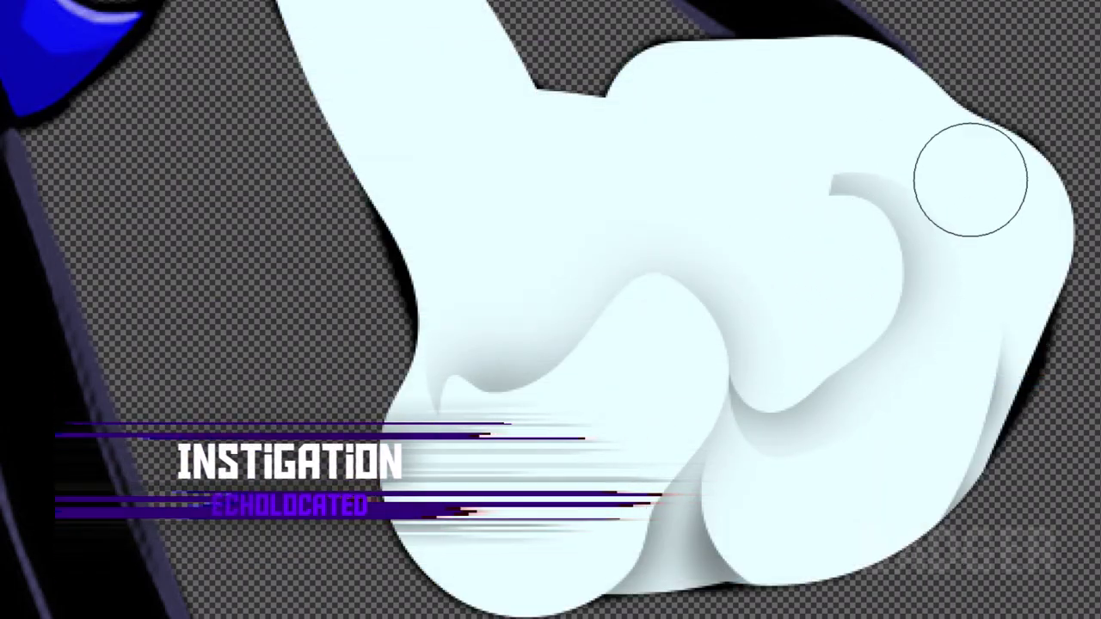
key("ctrl+d")
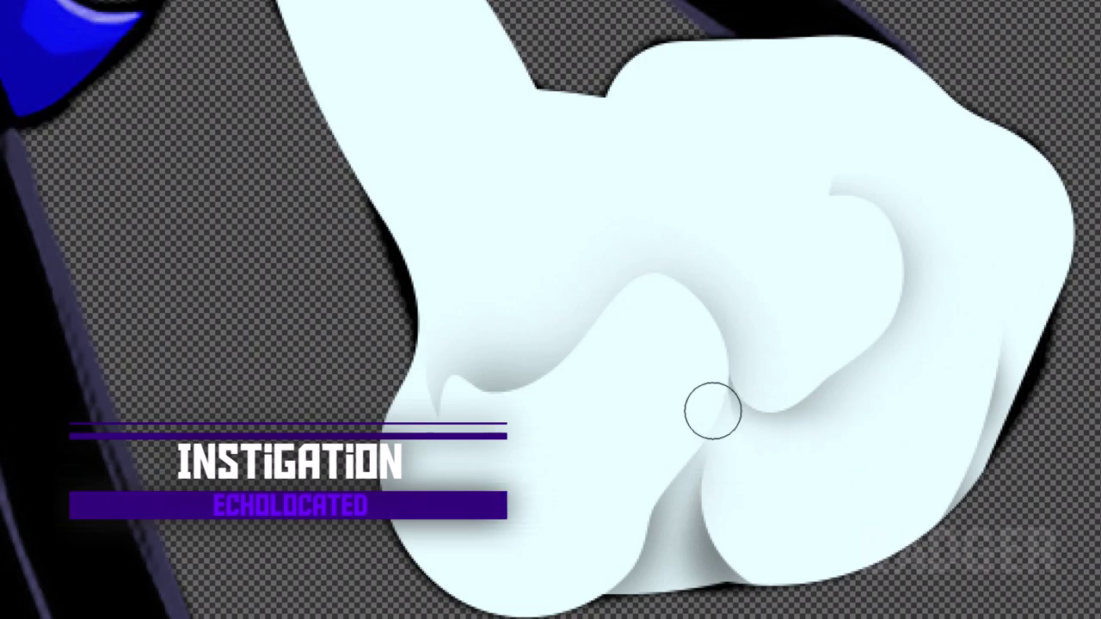
scroll(830, 394, "up", 5)
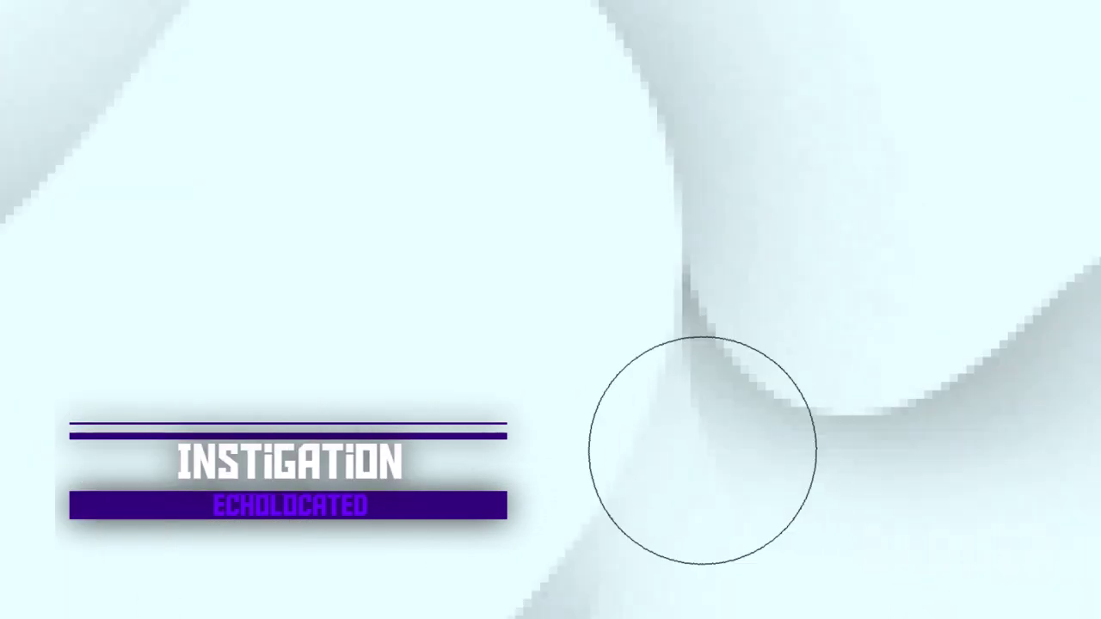
key("bracketleft")
key("bracketleft")
key("bracketleft")
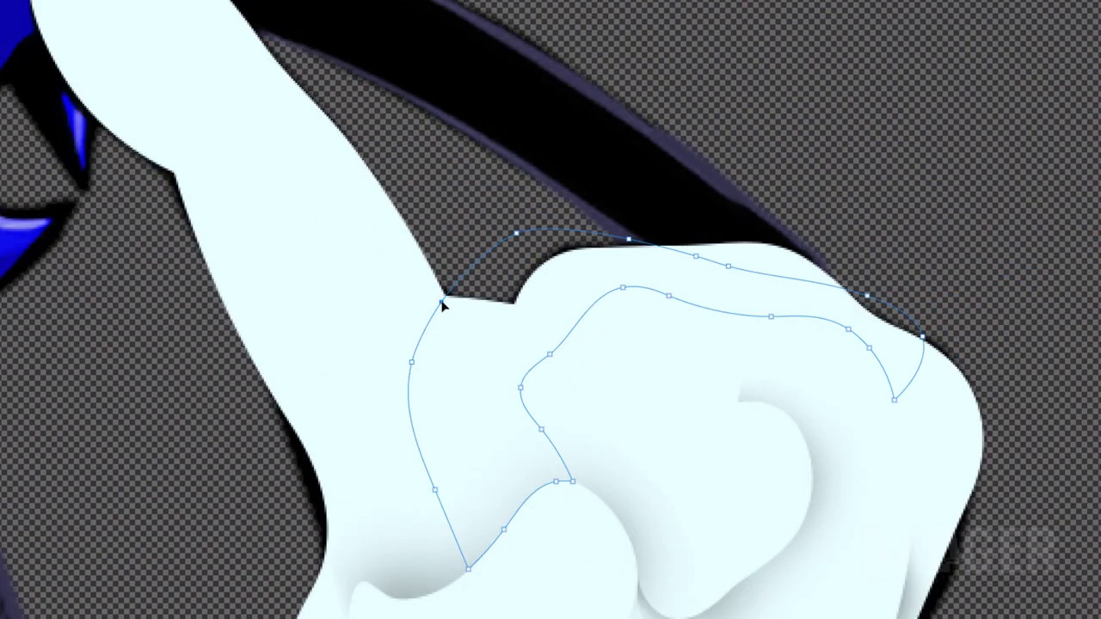
- Select the knuckle outline and shade the fist's knuckle, top and left edges
key("ctrl+Return")
key("b")
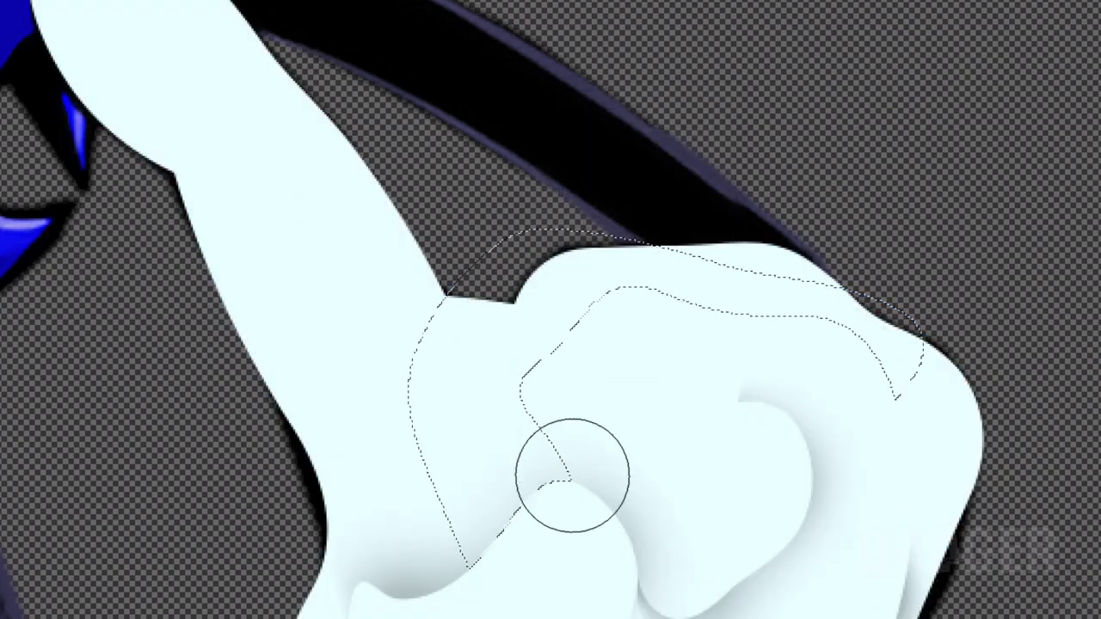
left_click_drag(572, 476, 590, 356)
left_click_drag(903, 361, 720, 256)
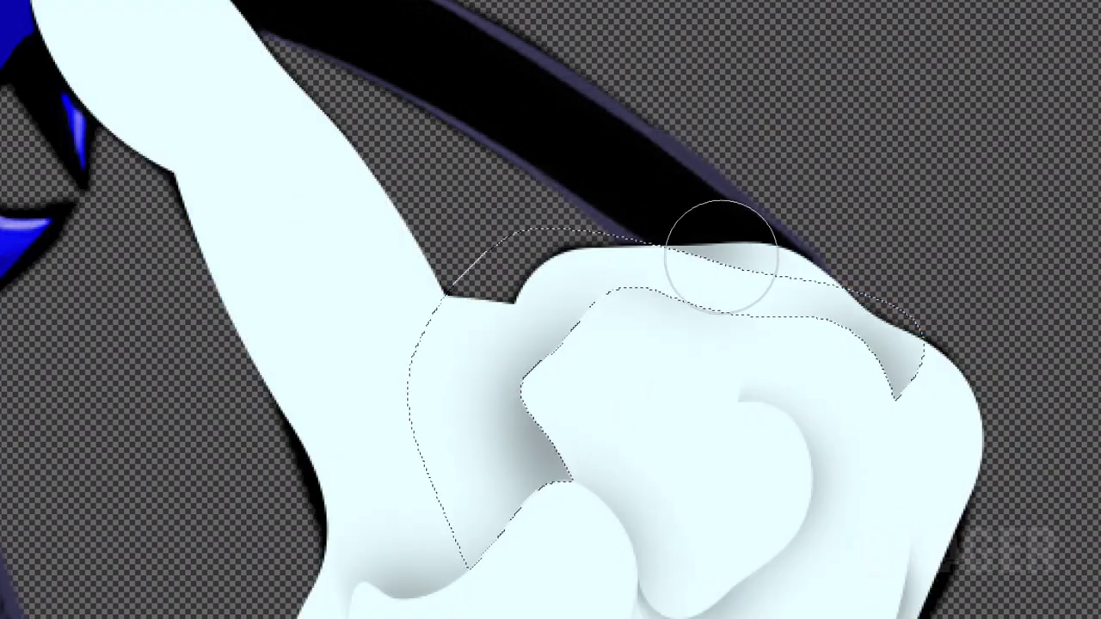
mouse_move(447, 301)
left_mouse_down()
mouse_move(455, 511)
mouse_move(457, 339)
left_mouse_up()
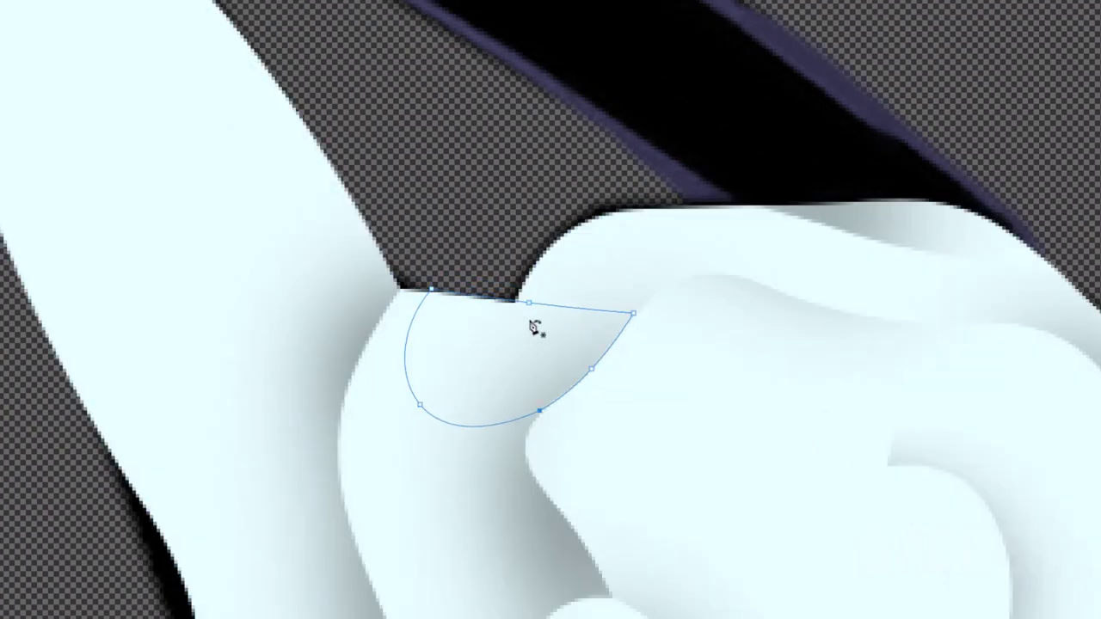
- Select the small knuckle area and shade between the knuckles, down the pointing finger and fingertip
key("ctrl+Return")
key("b")
key("bracketleft")
key("bracketleft")
key("bracketleft")
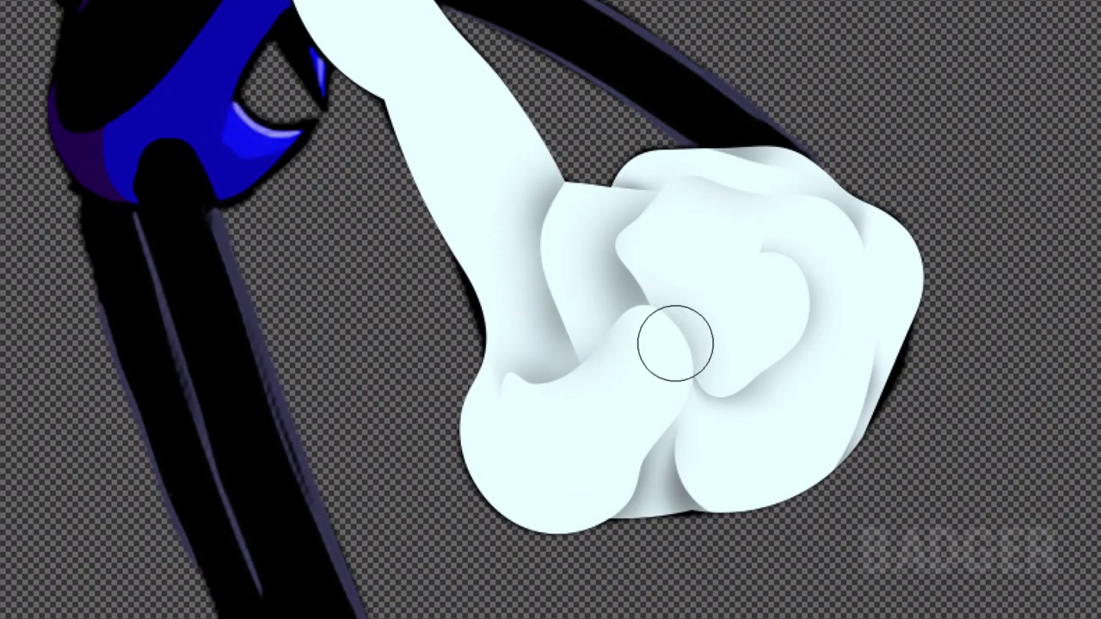
mouse_move(675, 344)
left_mouse_down()
mouse_move(594, 509)
mouse_move(591, 321)
mouse_move(718, 364)
left_mouse_up()
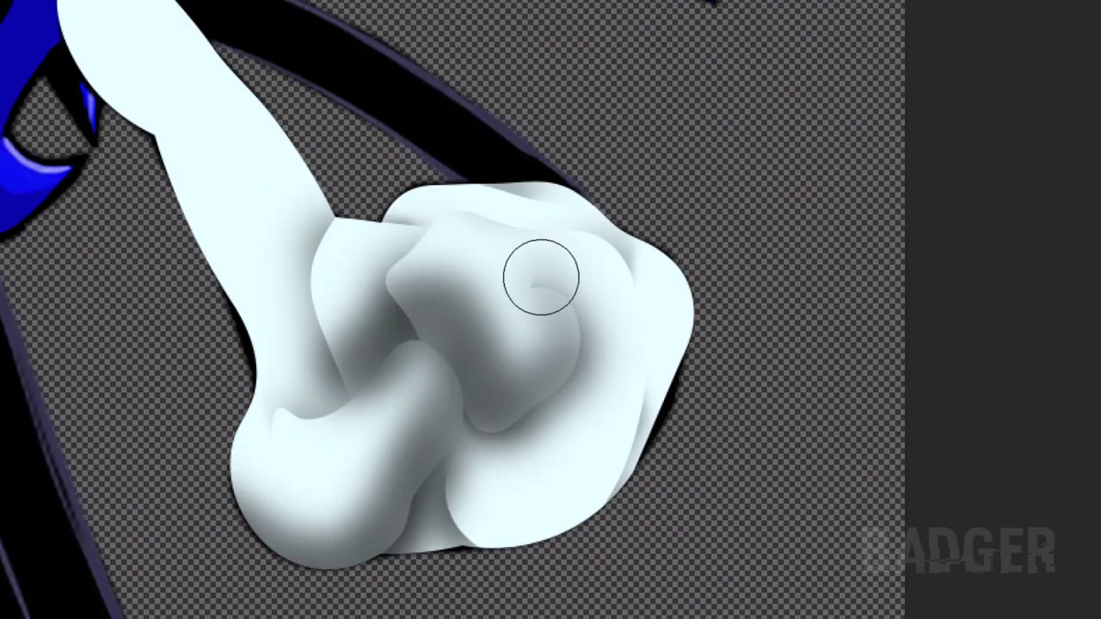
mouse_move(540, 276)
left_mouse_down()
mouse_move(604, 509)
mouse_move(344, 264)
left_mouse_up()
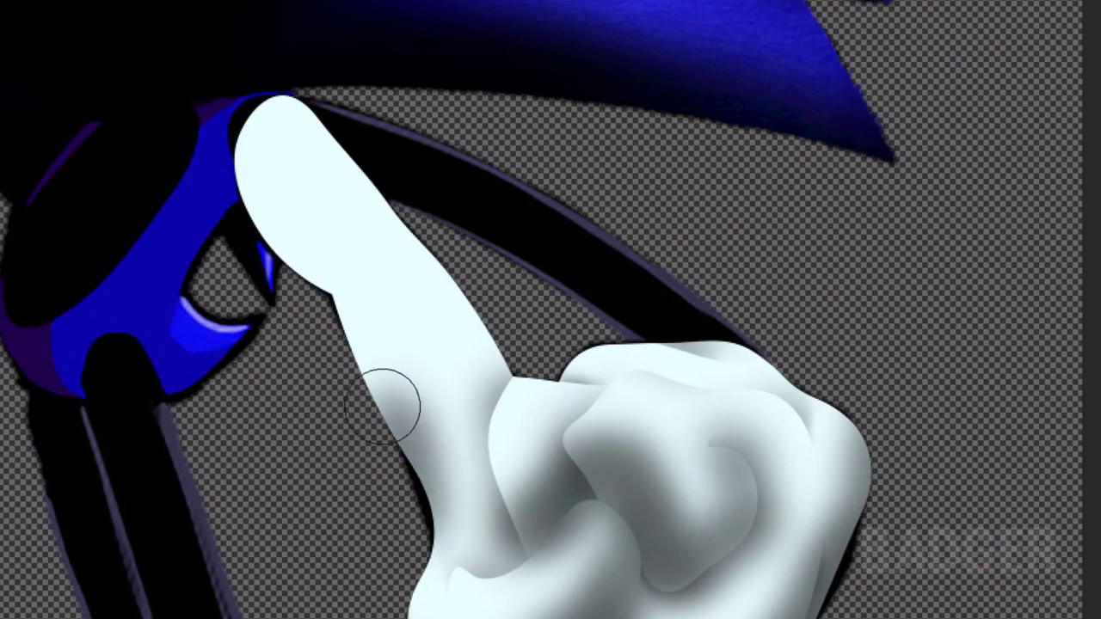
mouse_move(382, 406)
left_mouse_down()
mouse_move(258, 112)
mouse_move(361, 284)
left_mouse_up()
left_click_drag(413, 344, 482, 525)
left_click_drag(482, 525, 547, 333)
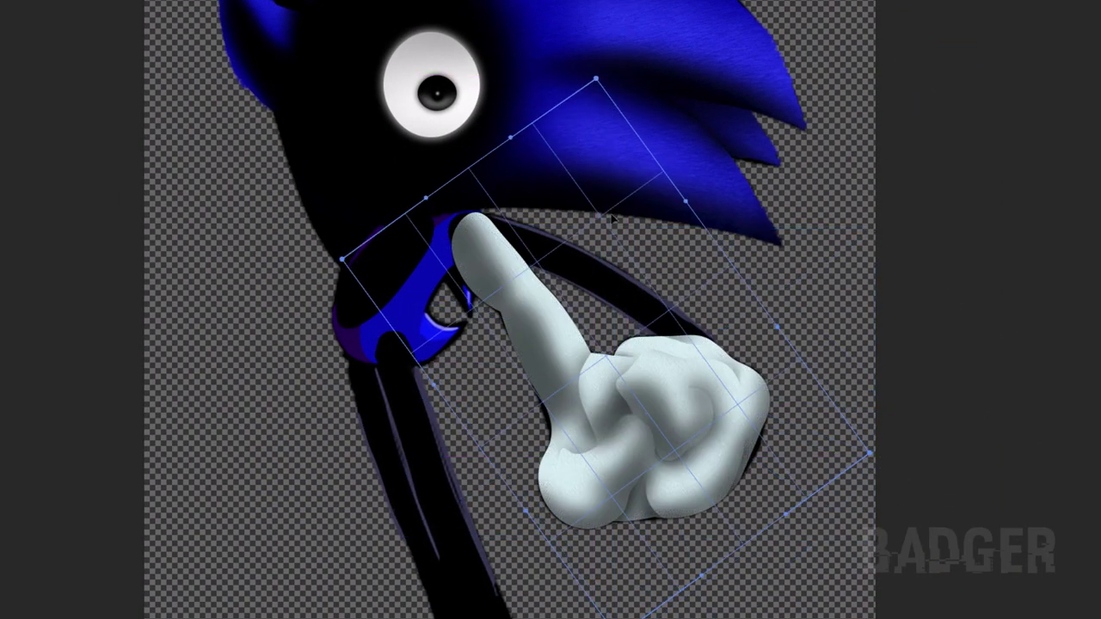
- Pull the warp in around the fingertip, knuckles and right side of the glove, then commit
mouse_move(476, 206)
left_mouse_down()
mouse_move(478, 143)
mouse_move(502, 139)
left_mouse_up()
left_click_drag(701, 574, 654, 529)
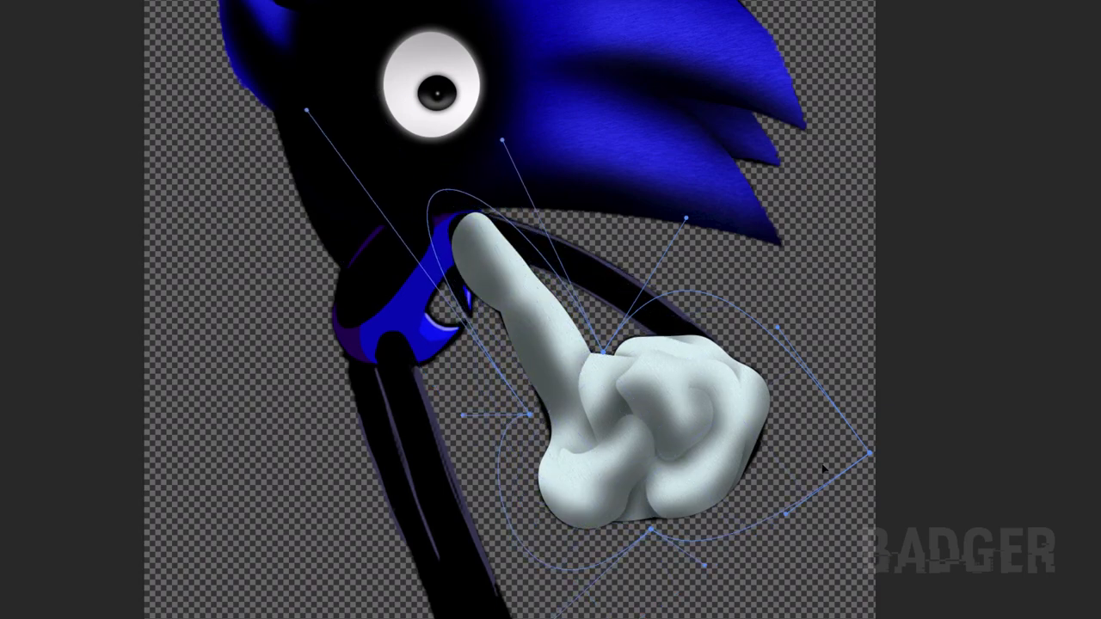
left_click_drag(870, 452, 788, 432)
left_click_drag(603, 357, 603, 351)
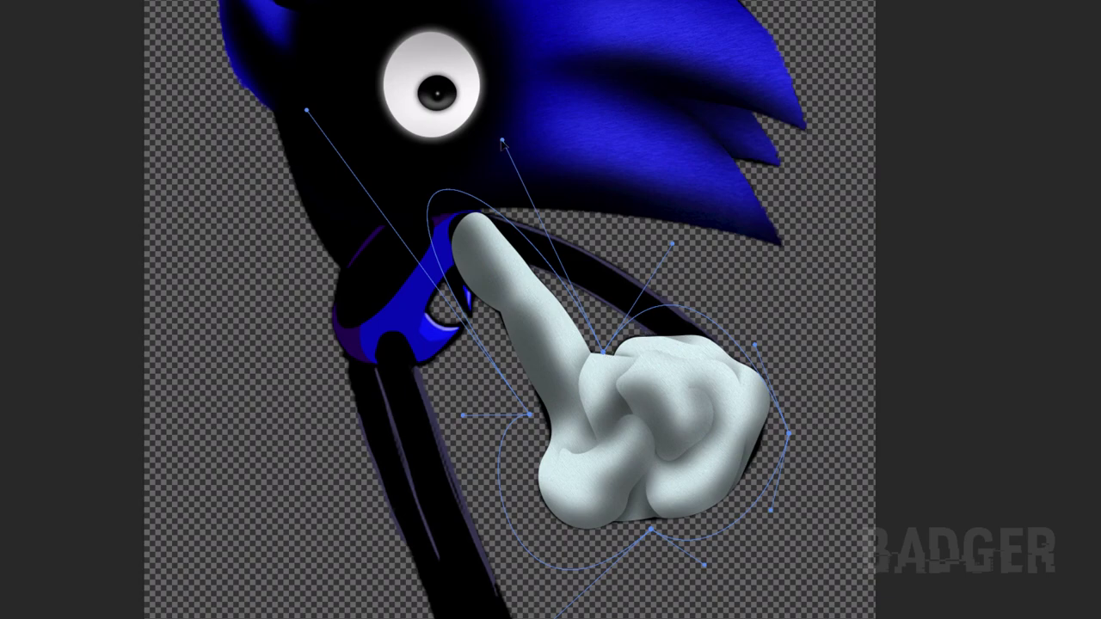
key("Return")
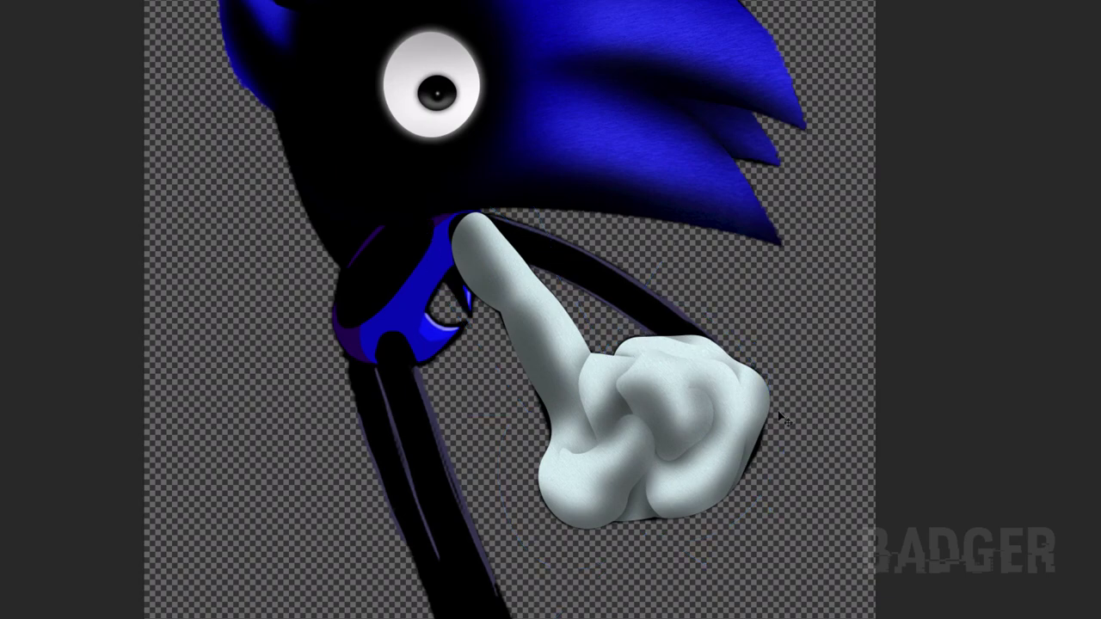
key("ctrl+0")
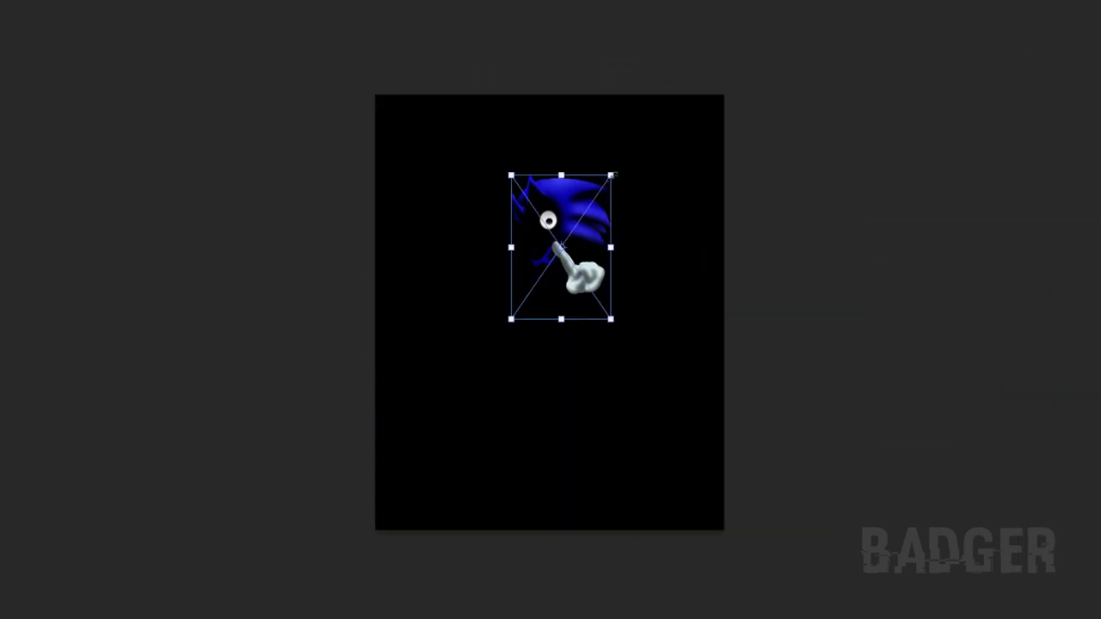
- Nudge the character slightly left, then paste the eyes layer and rotate and scale it
left_click_drag(614, 321, 603, 325)
key("Return")
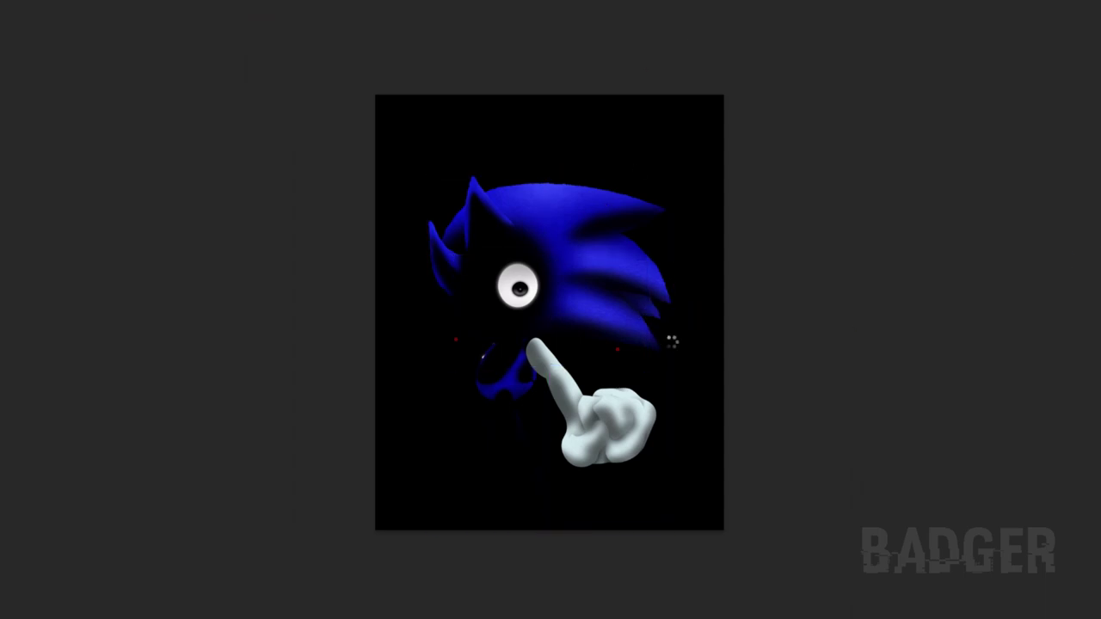
key("ctrl+v")
mouse_move(725, 206)
left_mouse_down()
mouse_move(671, 124)
mouse_move(555, 60)
mouse_move(405, 90)
left_mouse_up()
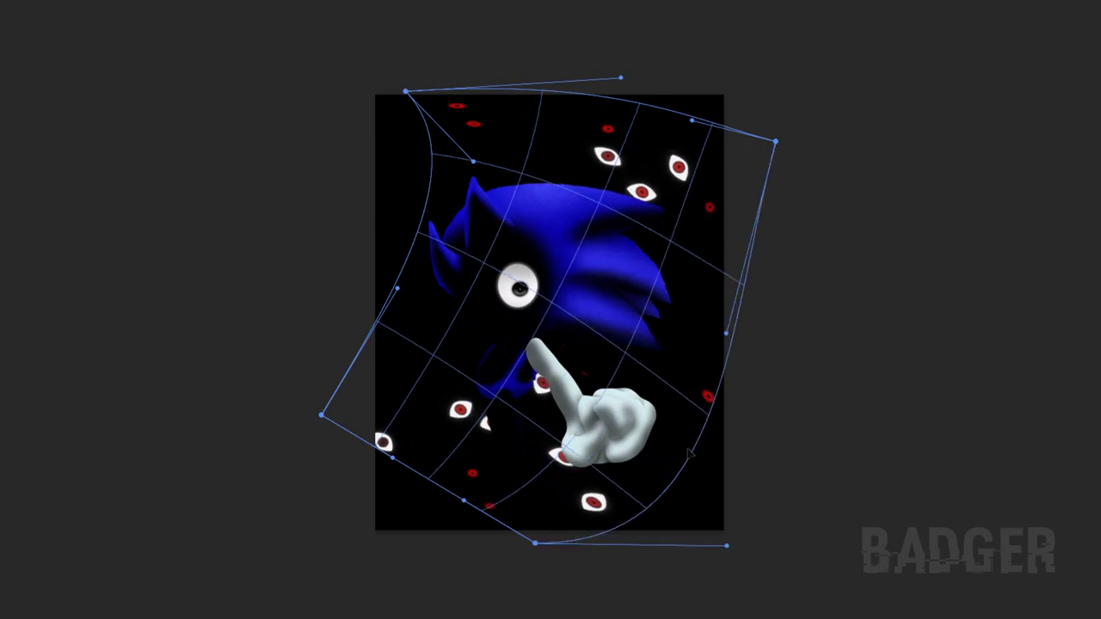
- Warp the eyes layer around the character and apply the warp
left_click_drag(763, 162, 776, 140)
left_click_drag(395, 289, 369, 266)
left_click_drag(332, 501, 427, 505)
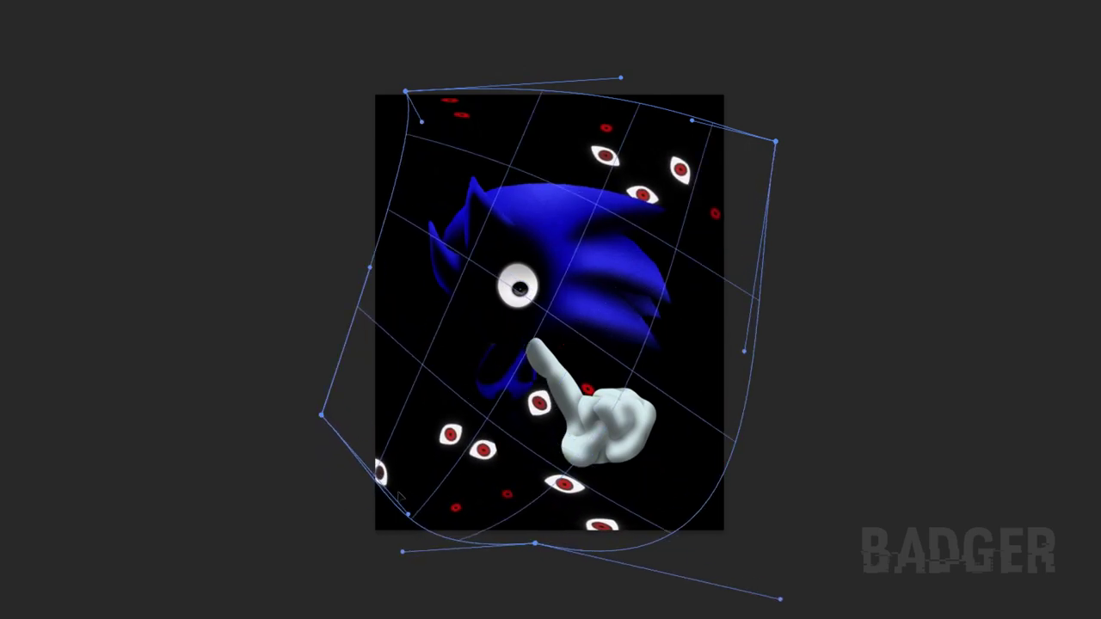
left_click_drag(779, 599, 888, 570)
key("ctrl+z")
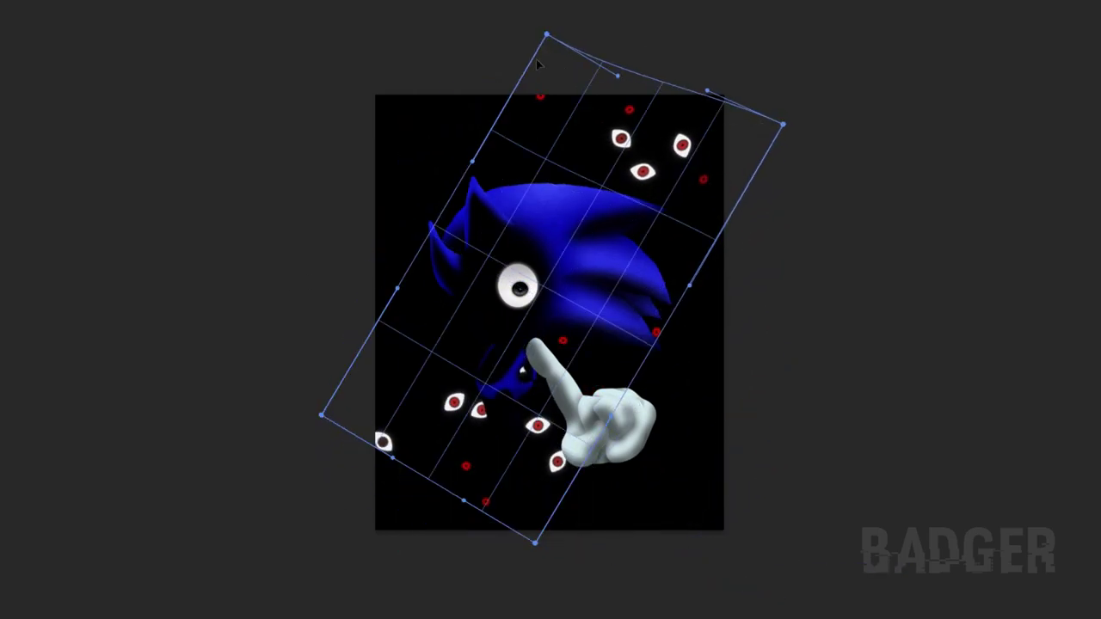
left_click_drag(543, 94, 519, 29)
key("Return")
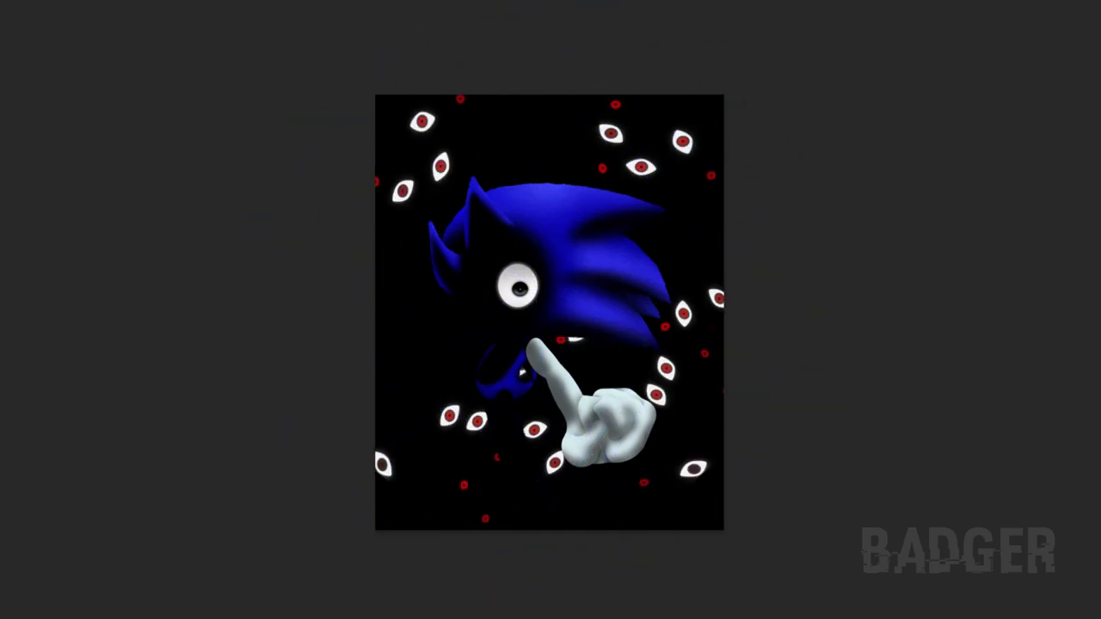
- Shift the eyes layer up-left and erase the eyes crowding the glove
left_click_drag(672, 475, 663, 463)
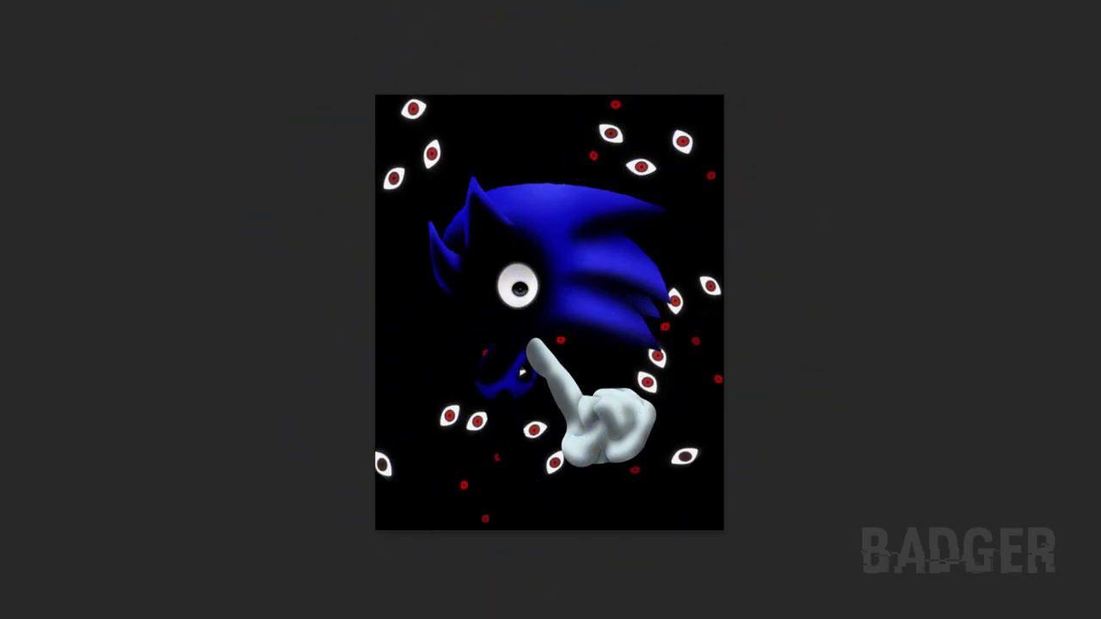
left_click_drag(482, 404, 517, 401)
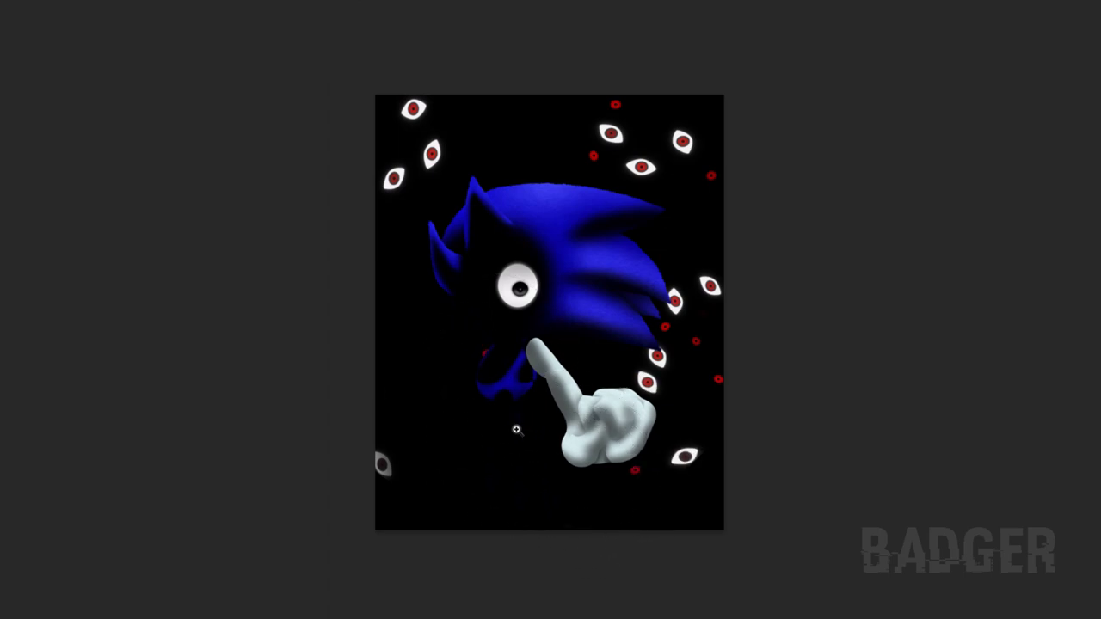
scroll(513, 424, "up", 1)
left_click_drag(729, 316, 719, 366)
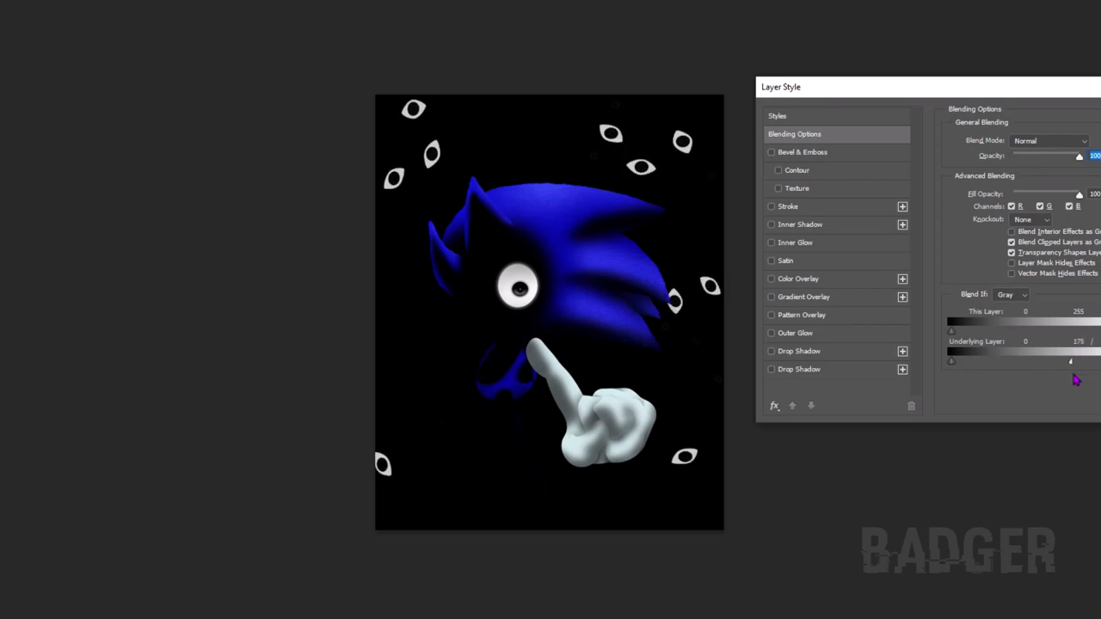
- Confirm the Blend If Underlying Layer setting for the eyes layer
key("Return")
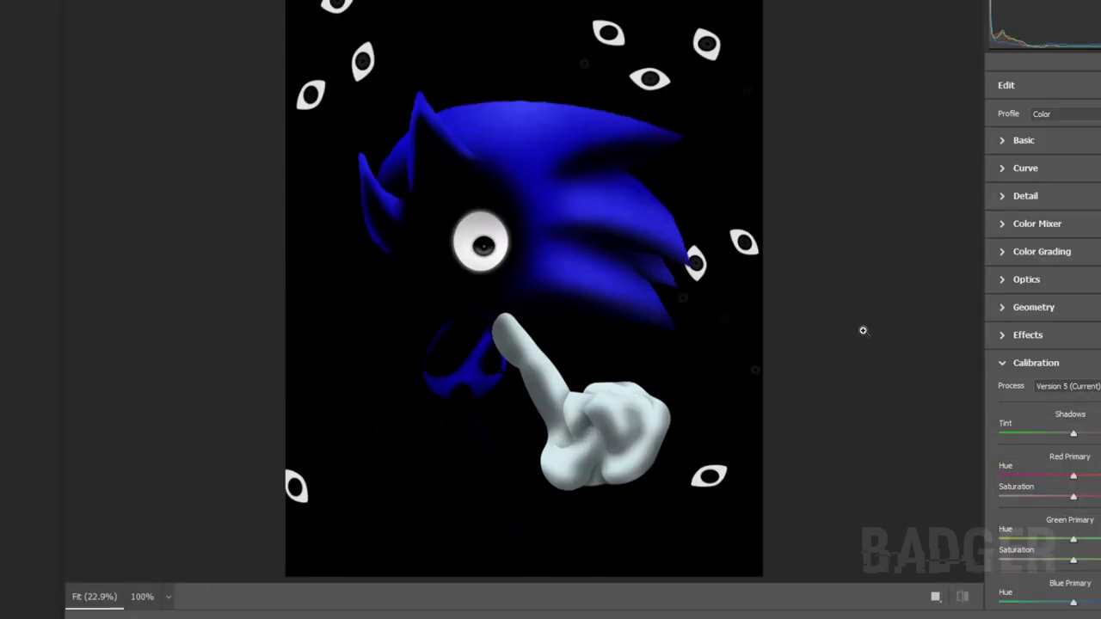
- Lower Contrast and Dehaze in Basic, and pull down Highlights on the tone curve
left_click(1011, 147)
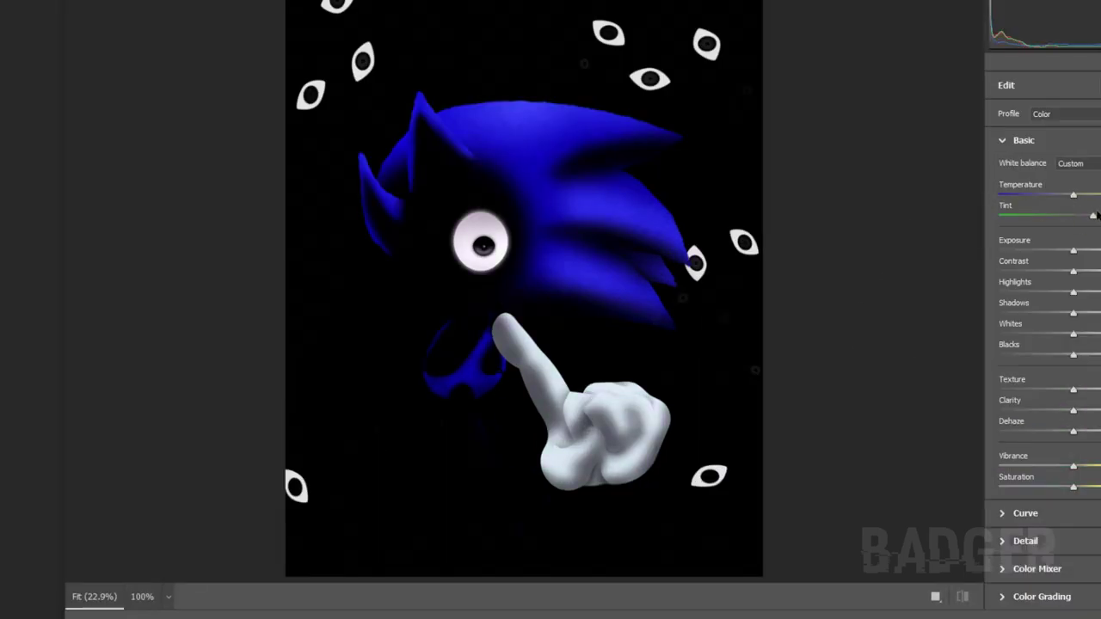
mouse_move(1074, 271)
left_mouse_down()
mouse_move(1026, 282)
mouse_move(1096, 292)
mouse_move(1054, 313)
left_mouse_up()
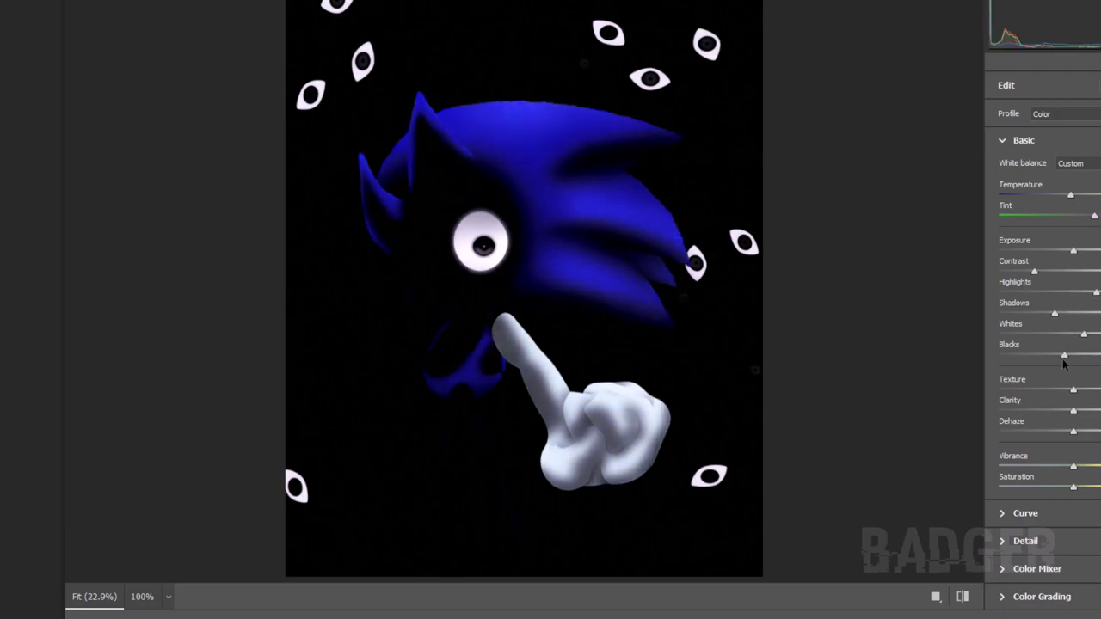
left_click_drag(1072, 432, 1051, 432)
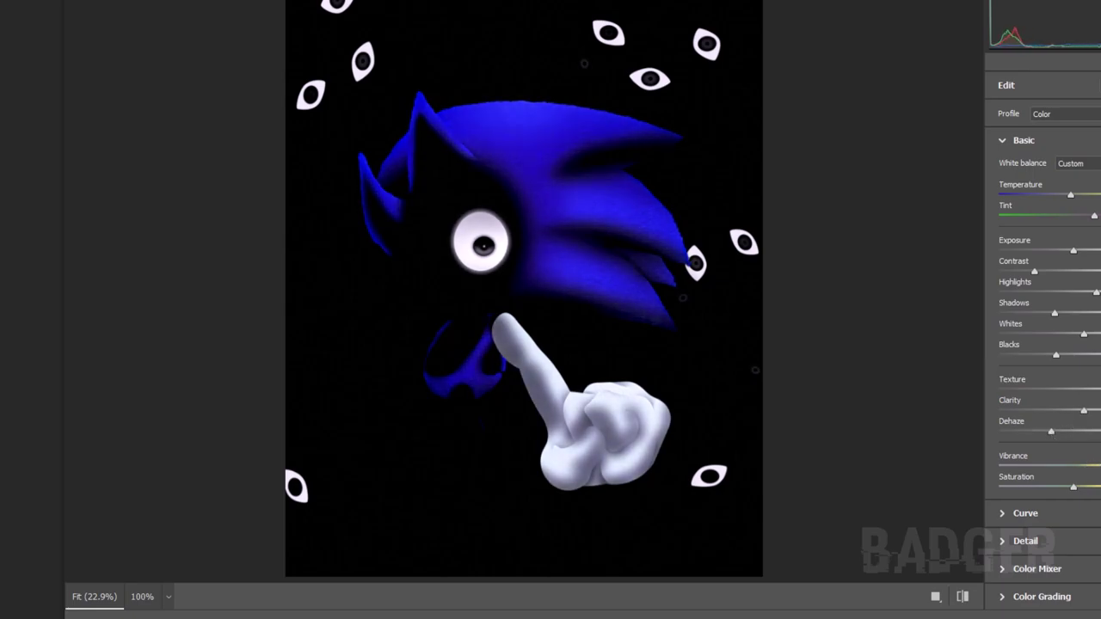
left_click(1064, 513)
left_click_drag(1074, 402, 1043, 402)
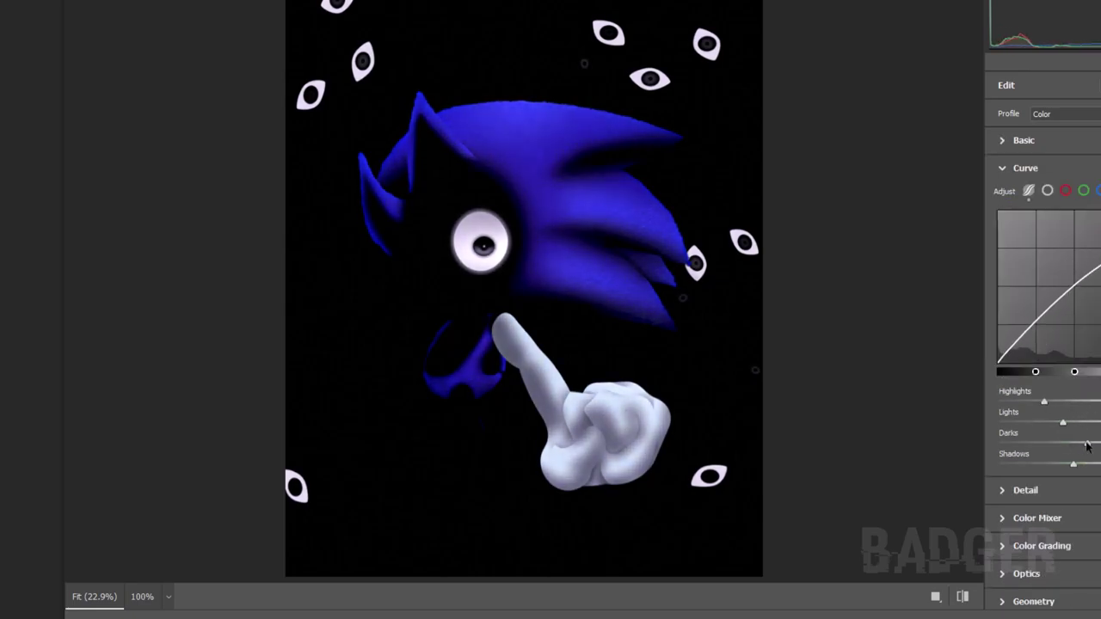
- Shift the Blues hue, raise their saturation and adjust their luminance in the Color Mixer
left_click(1025, 490)
left_click(1019, 342)
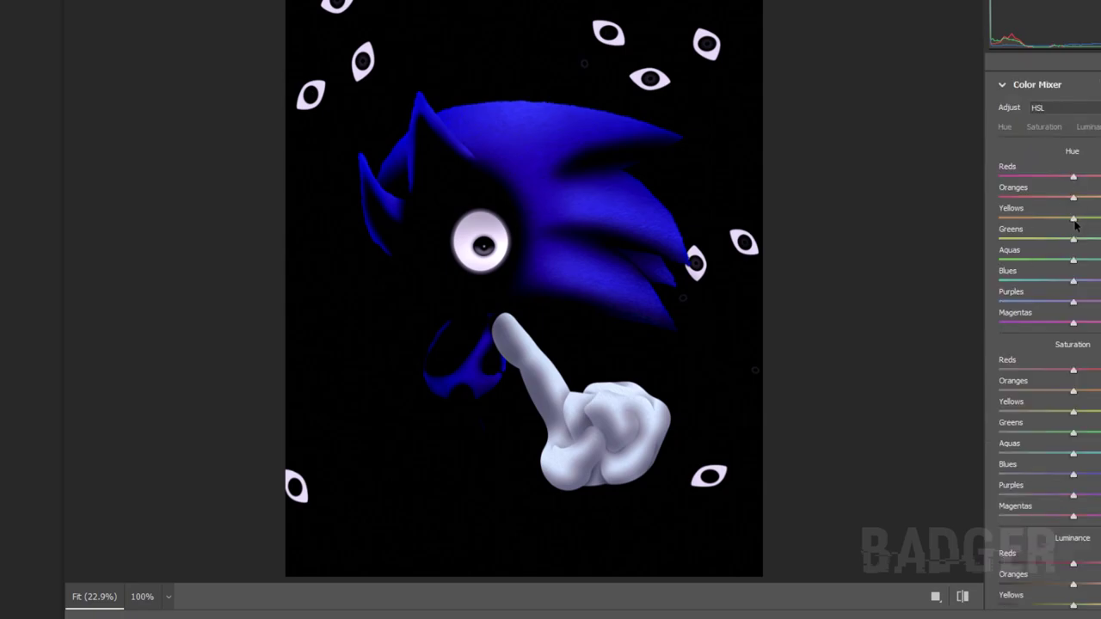
left_click_drag(1075, 283, 1080, 301)
mouse_move(1074, 474)
left_mouse_down()
mouse_move(1082, 488)
mouse_move(1068, 497)
left_mouse_up()
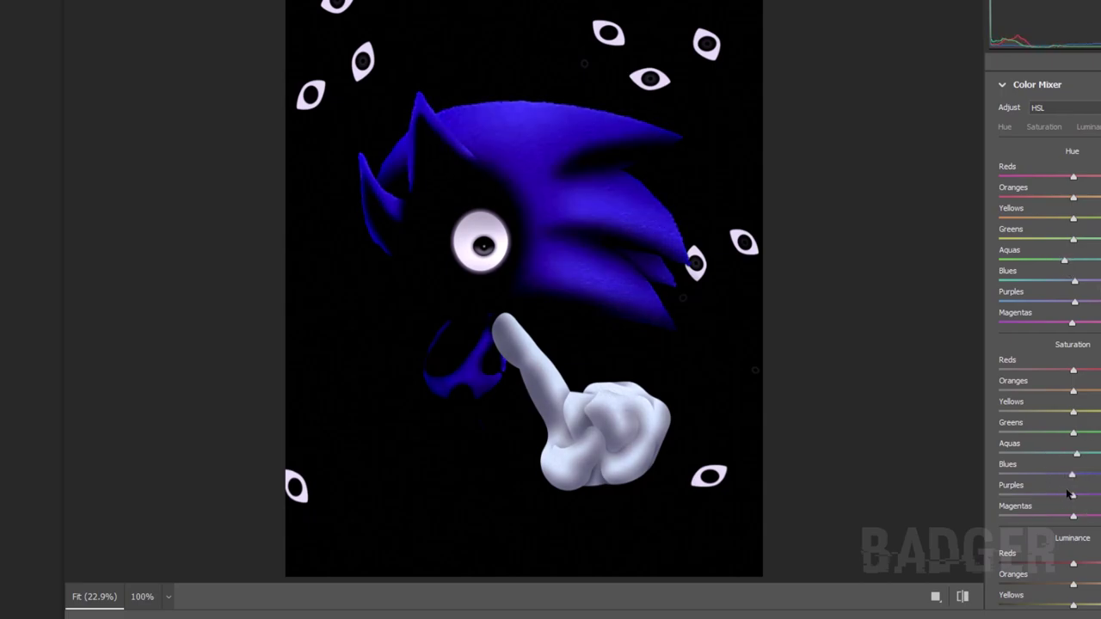
scroll(1072, 563, "down", 5)
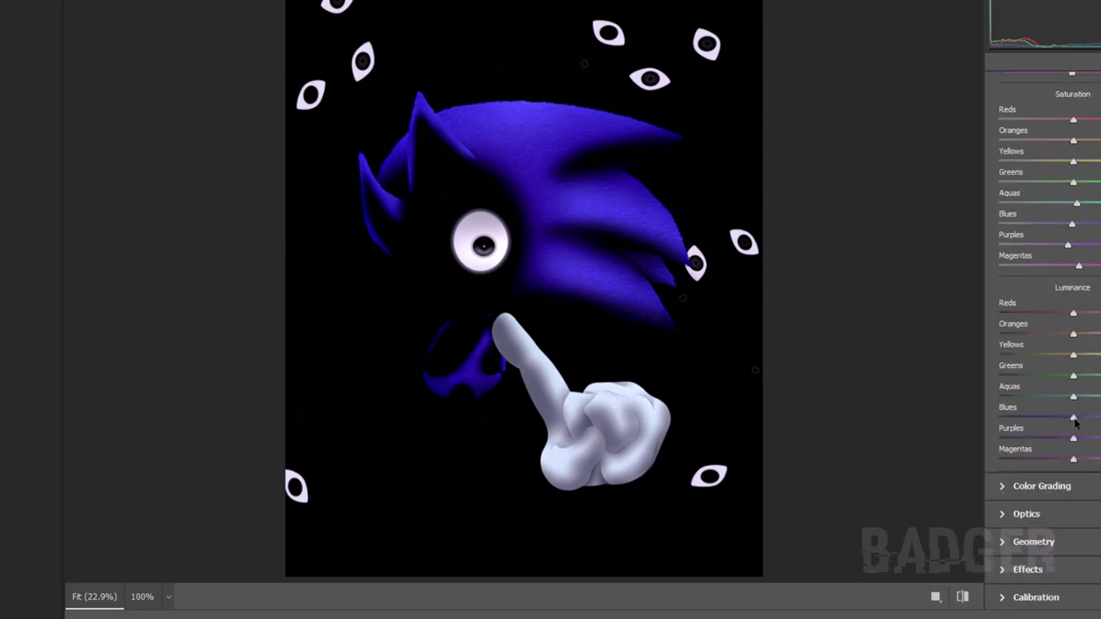
left_click_drag(1073, 421, 1014, 423)
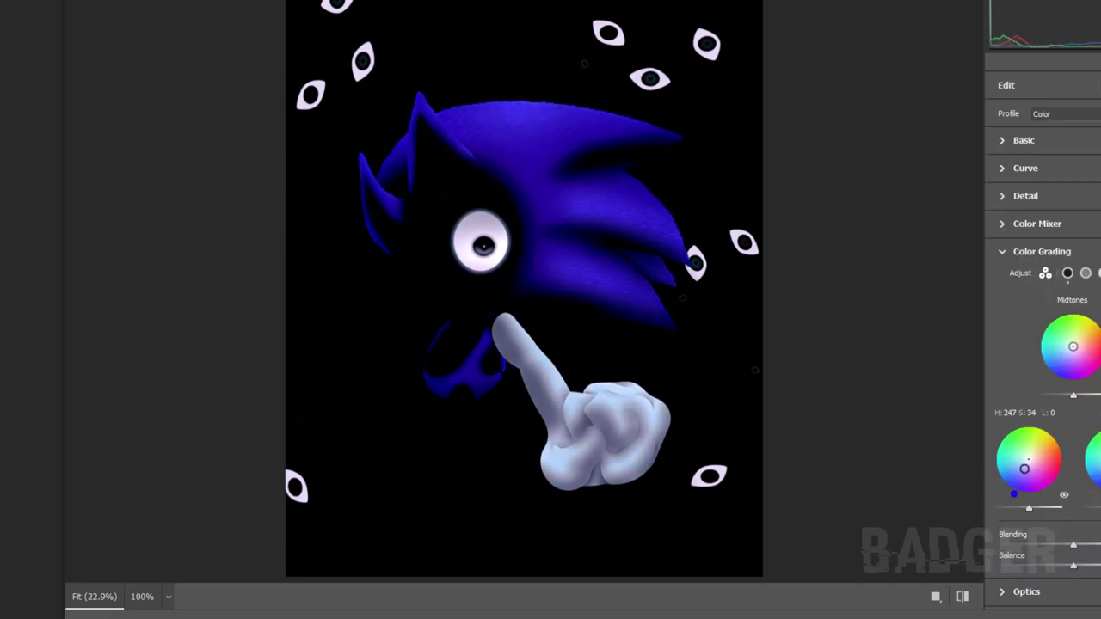
- Grade shadows toward blue, highlights toward pink, darken midtones and shift balance toward cyan
left_click_drag(1025, 468, 961, 465)
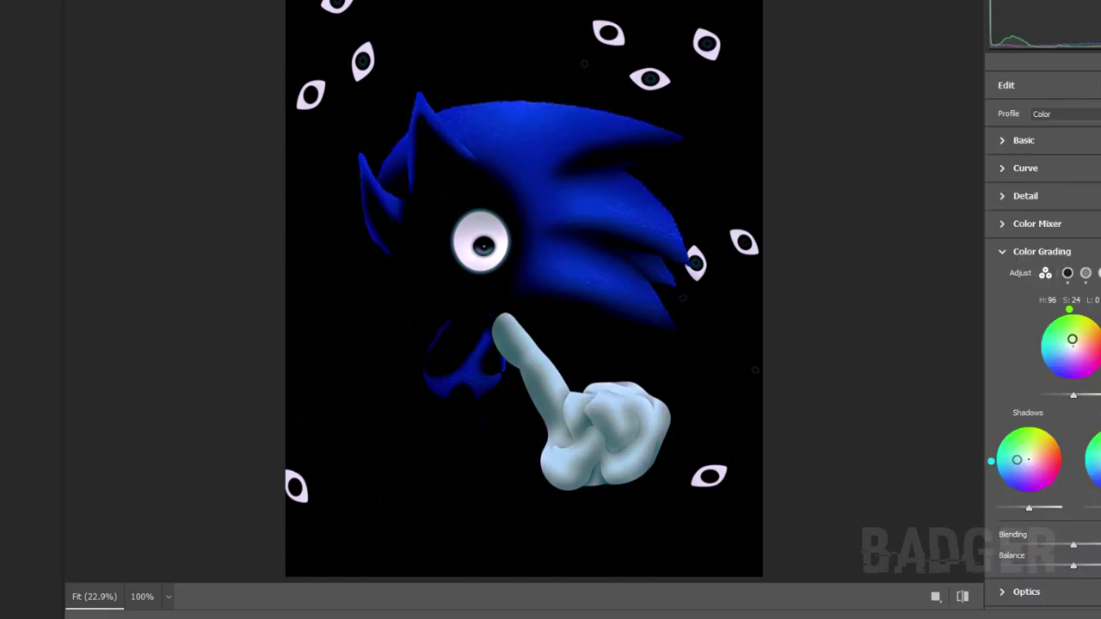
left_click_drag(1072, 339, 1080, 350)
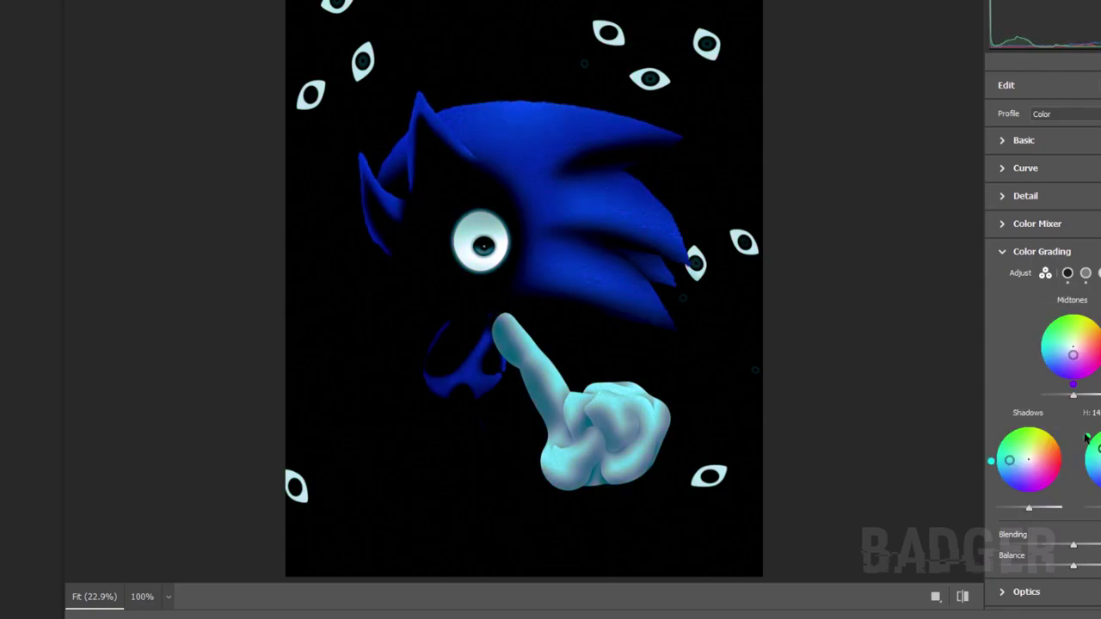
left_click_drag(1073, 395, 1054, 394)
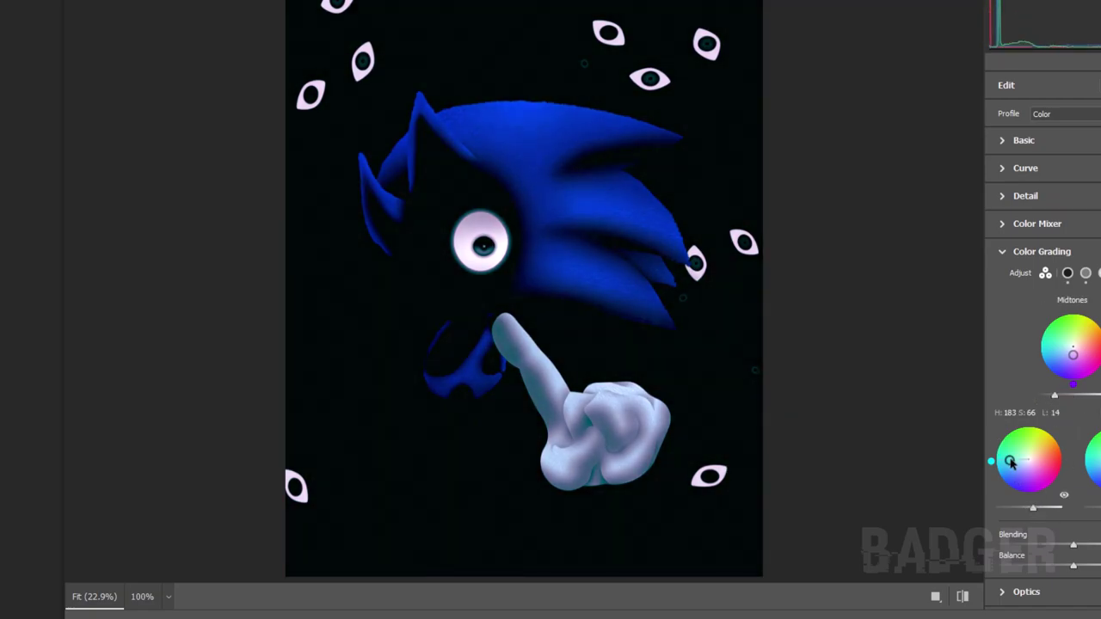
left_click_drag(1072, 566, 1034, 566)
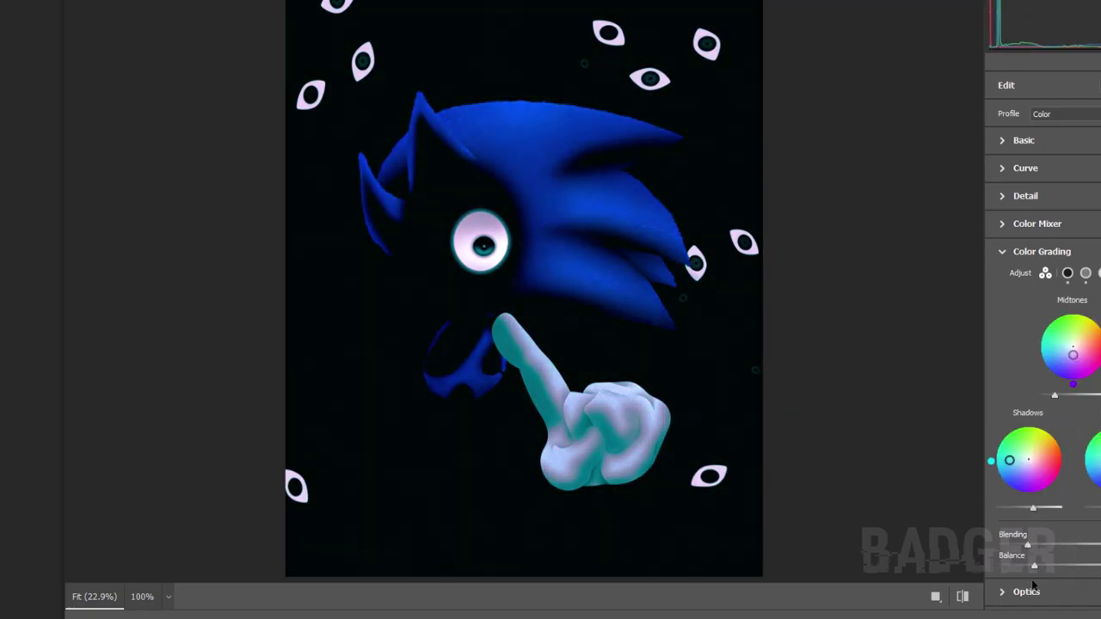
scroll(1073, 582, "down", 2)
- Add grain and vignette, and shift the Blue Primary hue toward purple in Calibration
left_click(1028, 496)
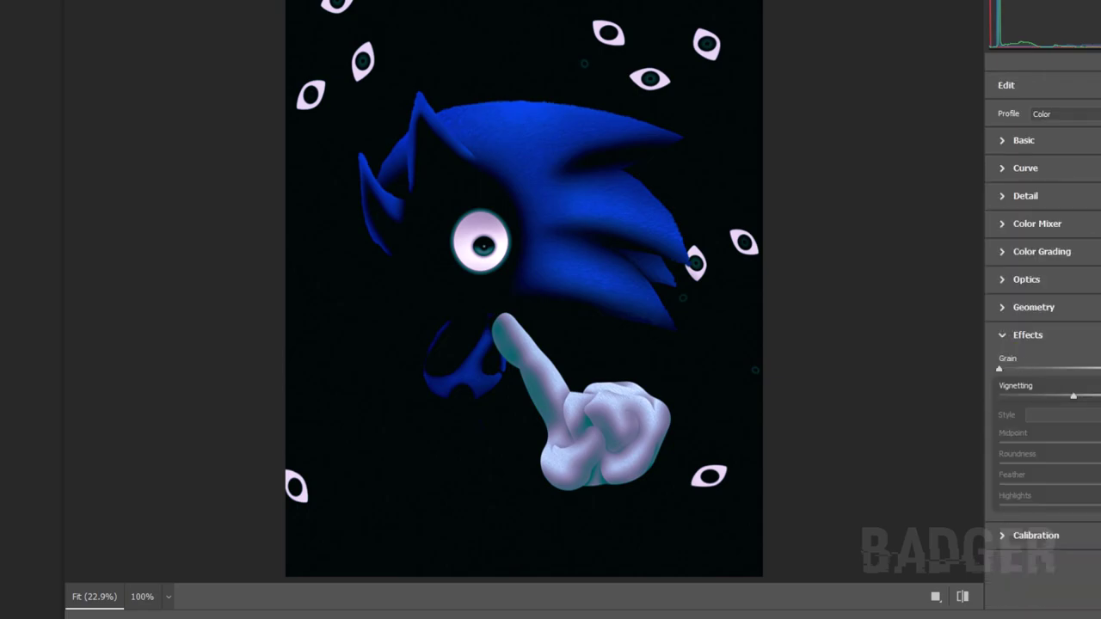
mouse_move(1067, 395)
left_mouse_down()
mouse_move(1082, 395)
mouse_move(1066, 395)
left_mouse_up()
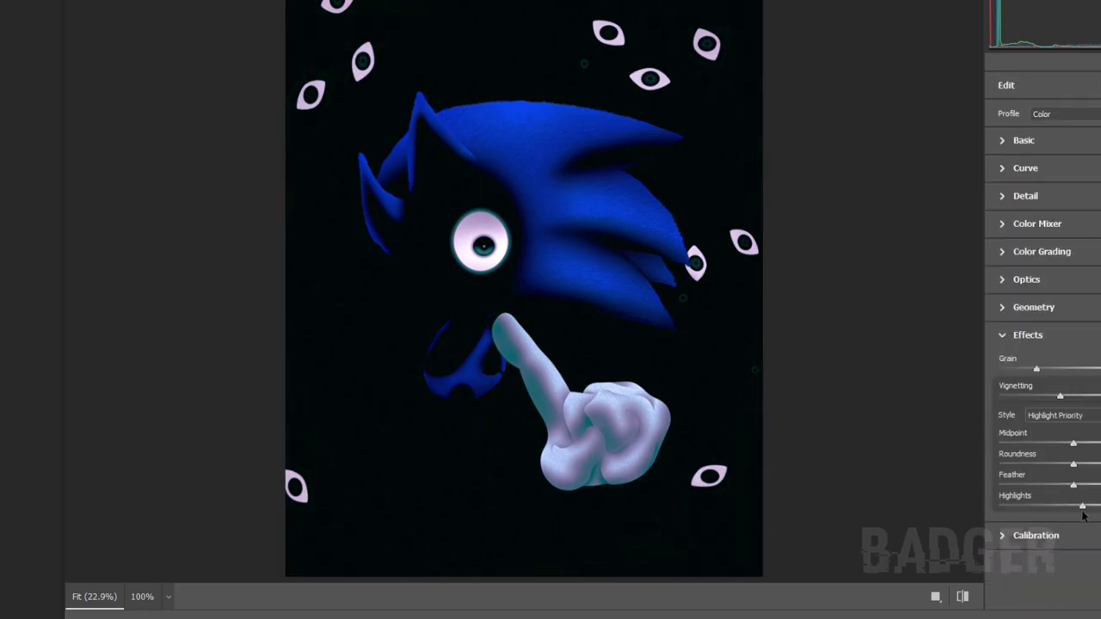
left_click(1036, 535)
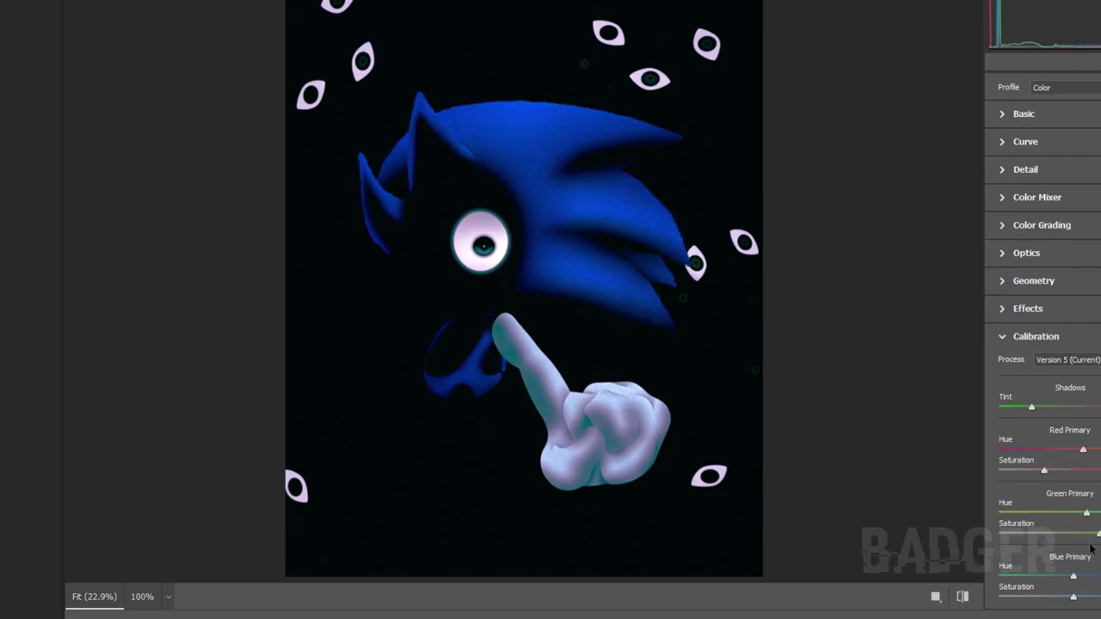
left_click_drag(1073, 575, 1082, 575)
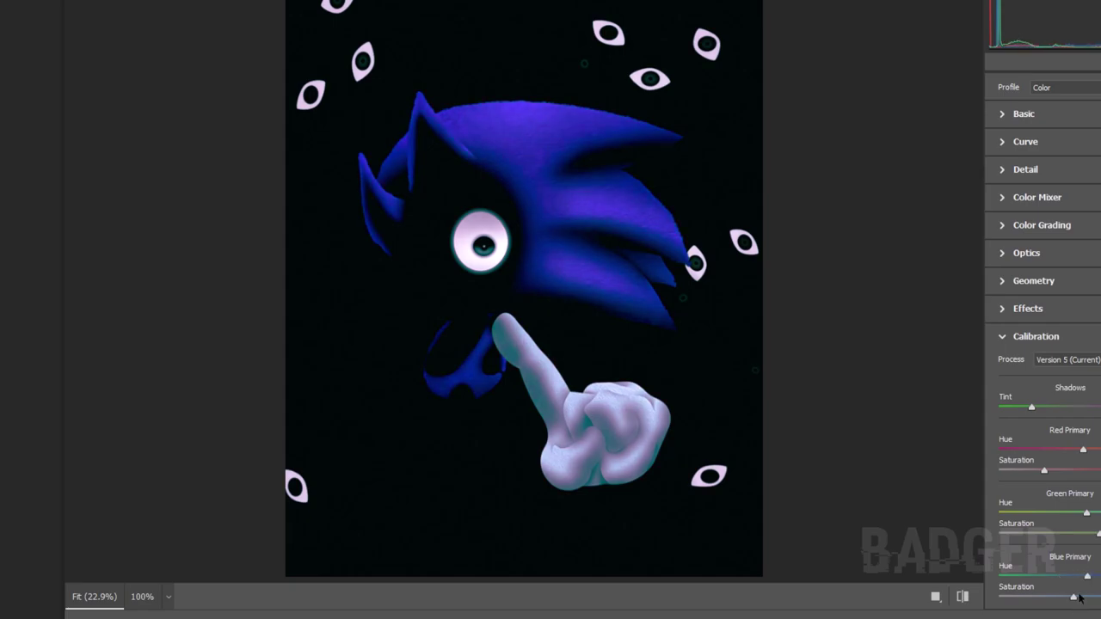